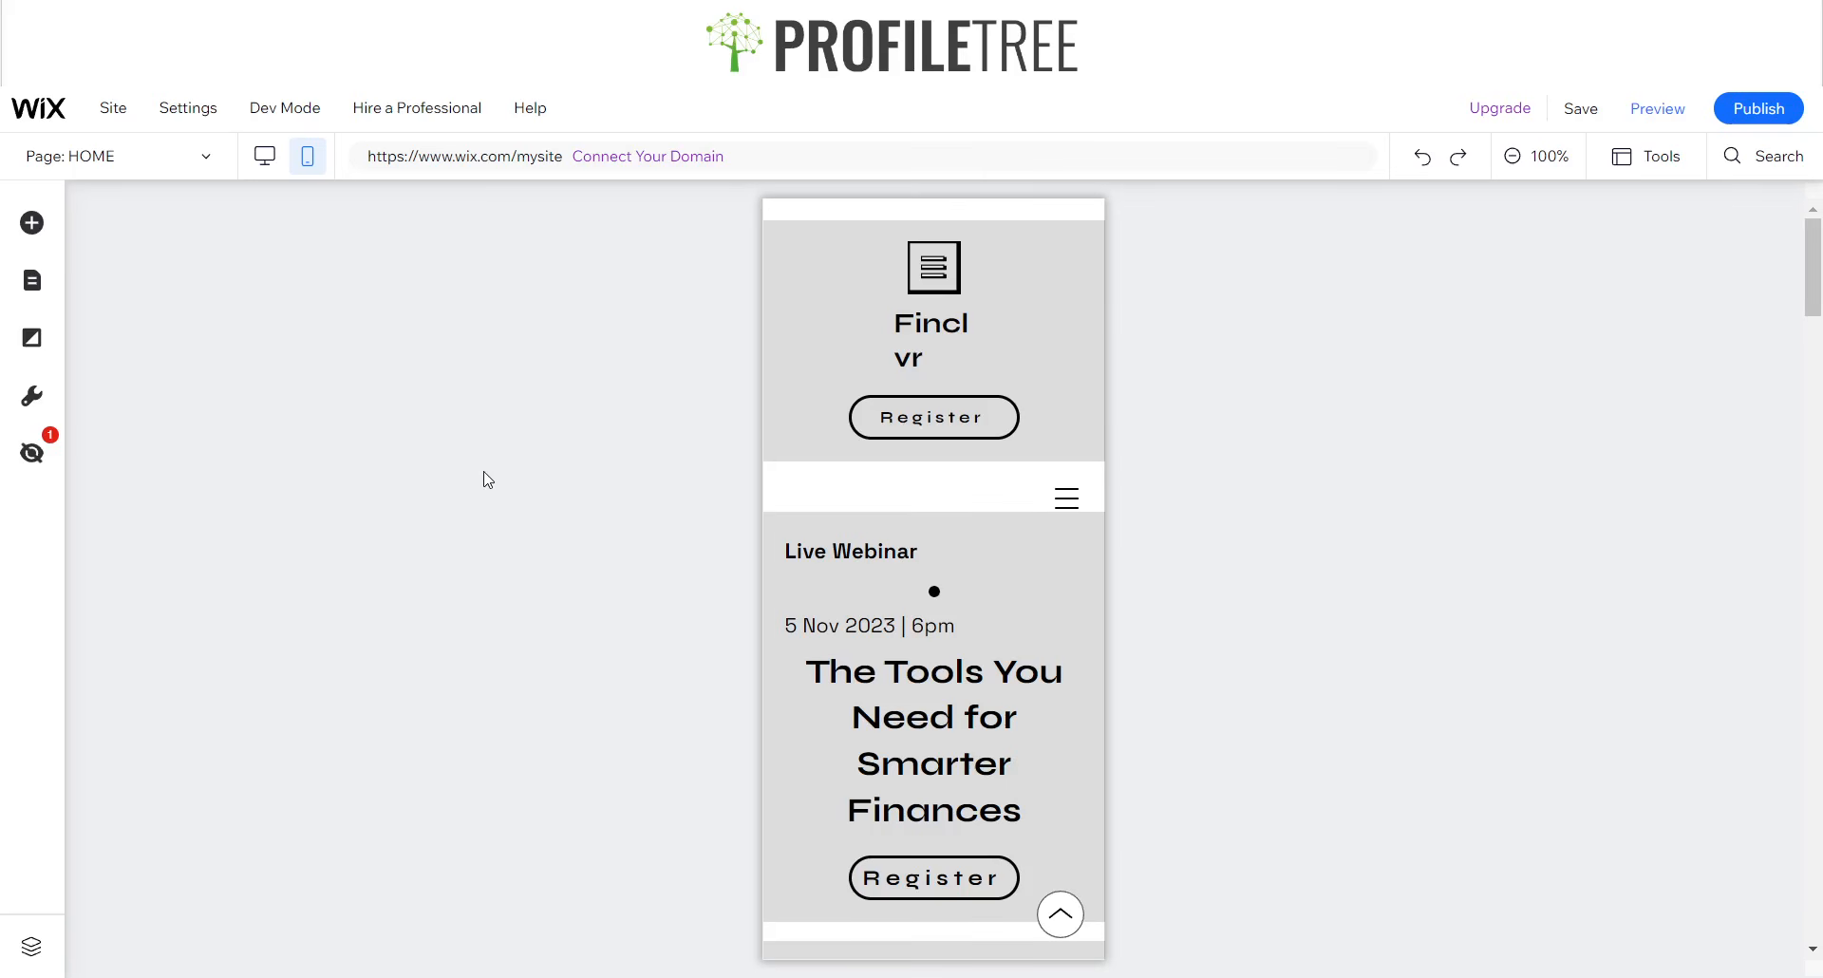
- Widen the Finclvr title's text box in the mobile header to fit the name on one line, centered above the Register button
{"action": "left_click", "coordinate": [1070, 428]}
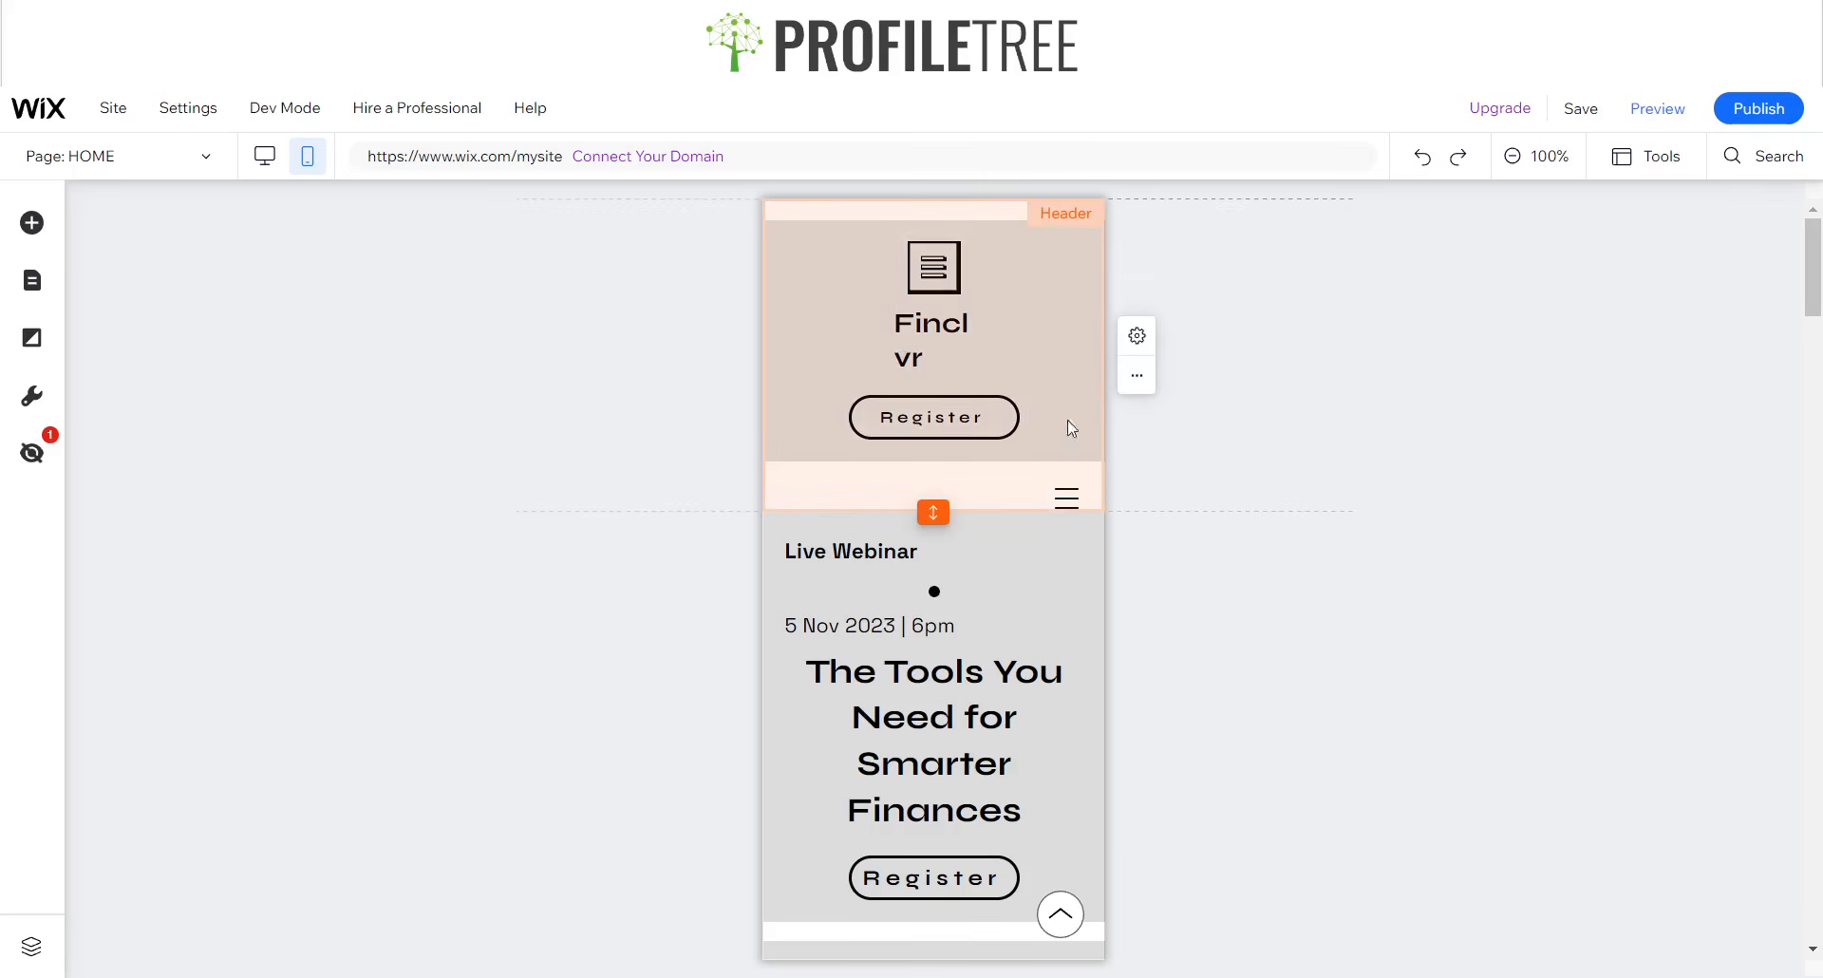
{"action": "left_click", "coordinate": [927, 340]}
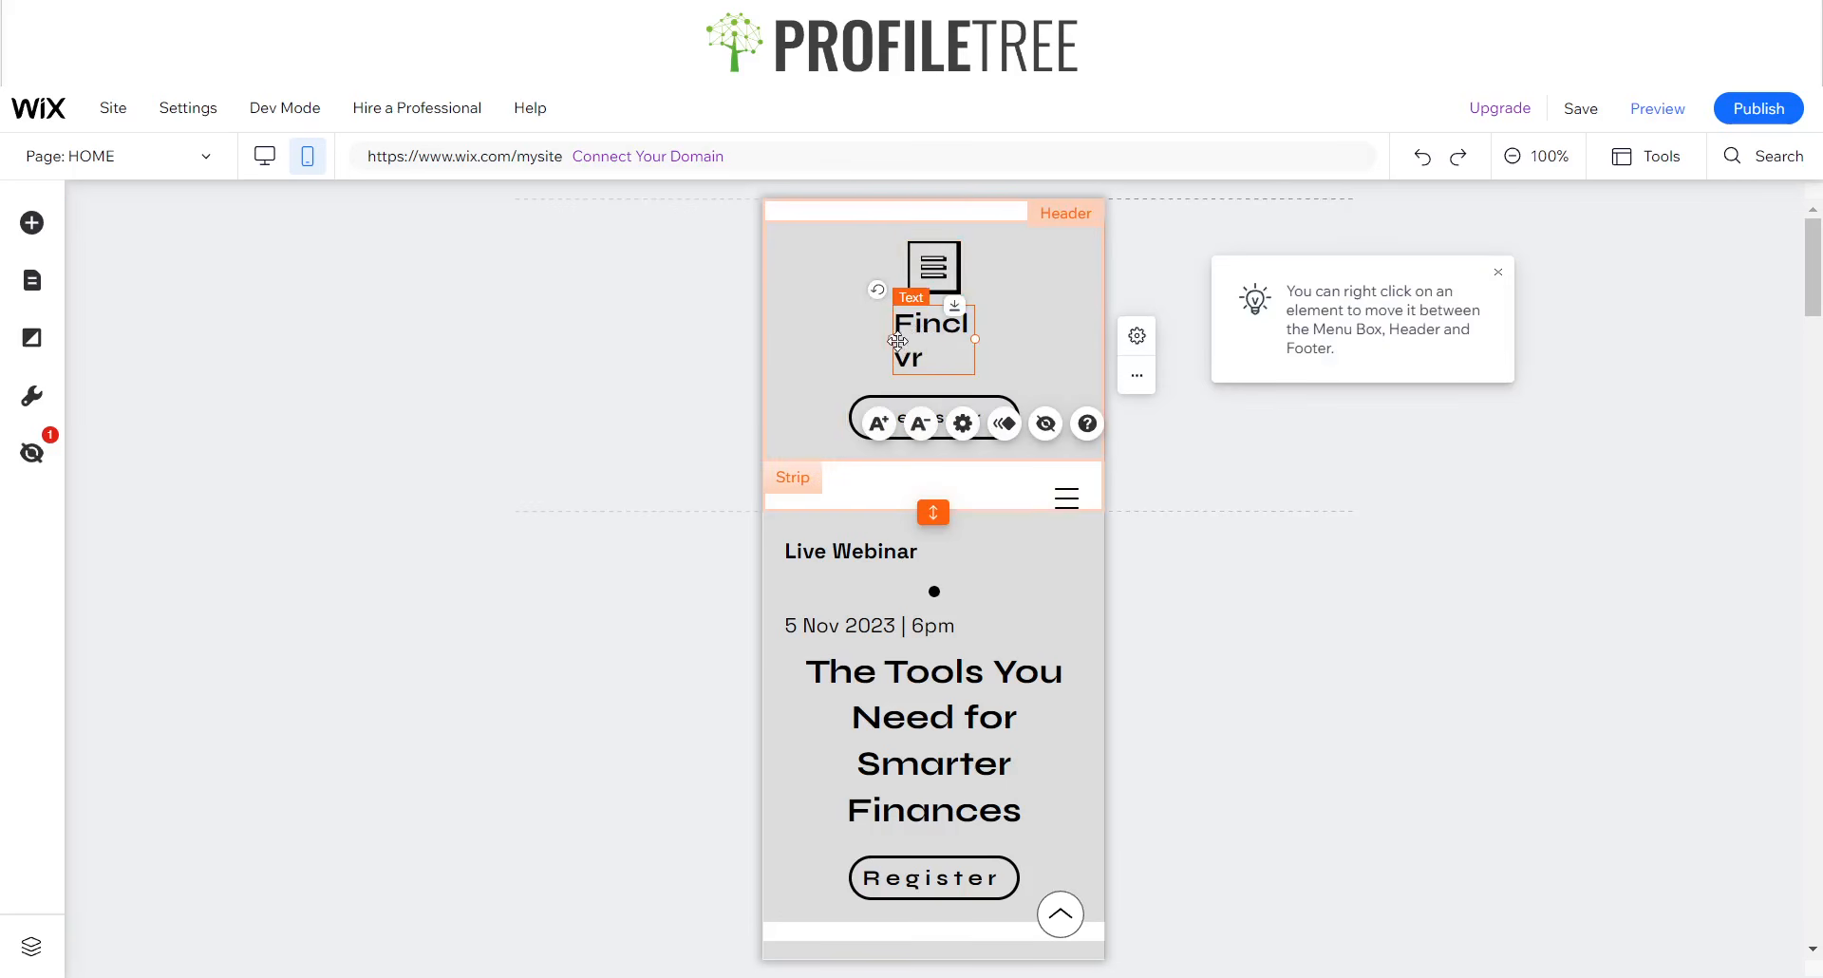
{"action": "left_click_drag", "start_coordinate": [893, 340], "coordinate": [933, 328]}
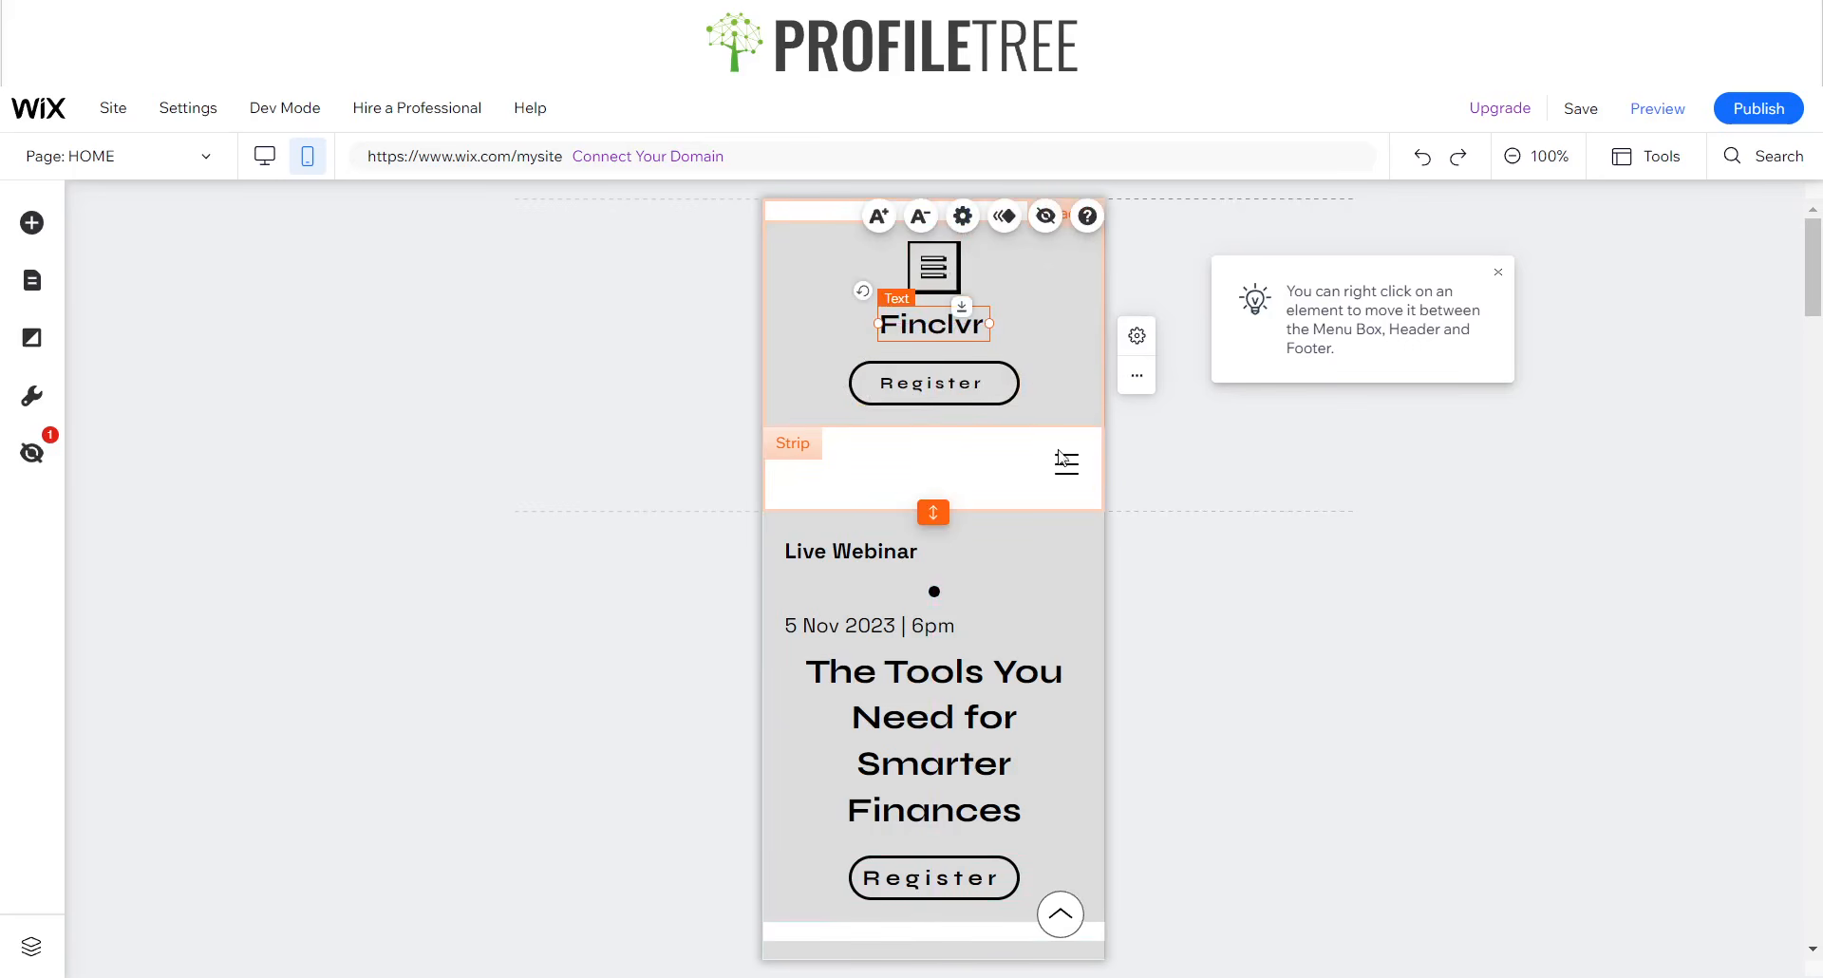
- Hide the vector art logo above the Finclvr title in the mobile header
{"action": "left_click", "coordinate": [1079, 477]}
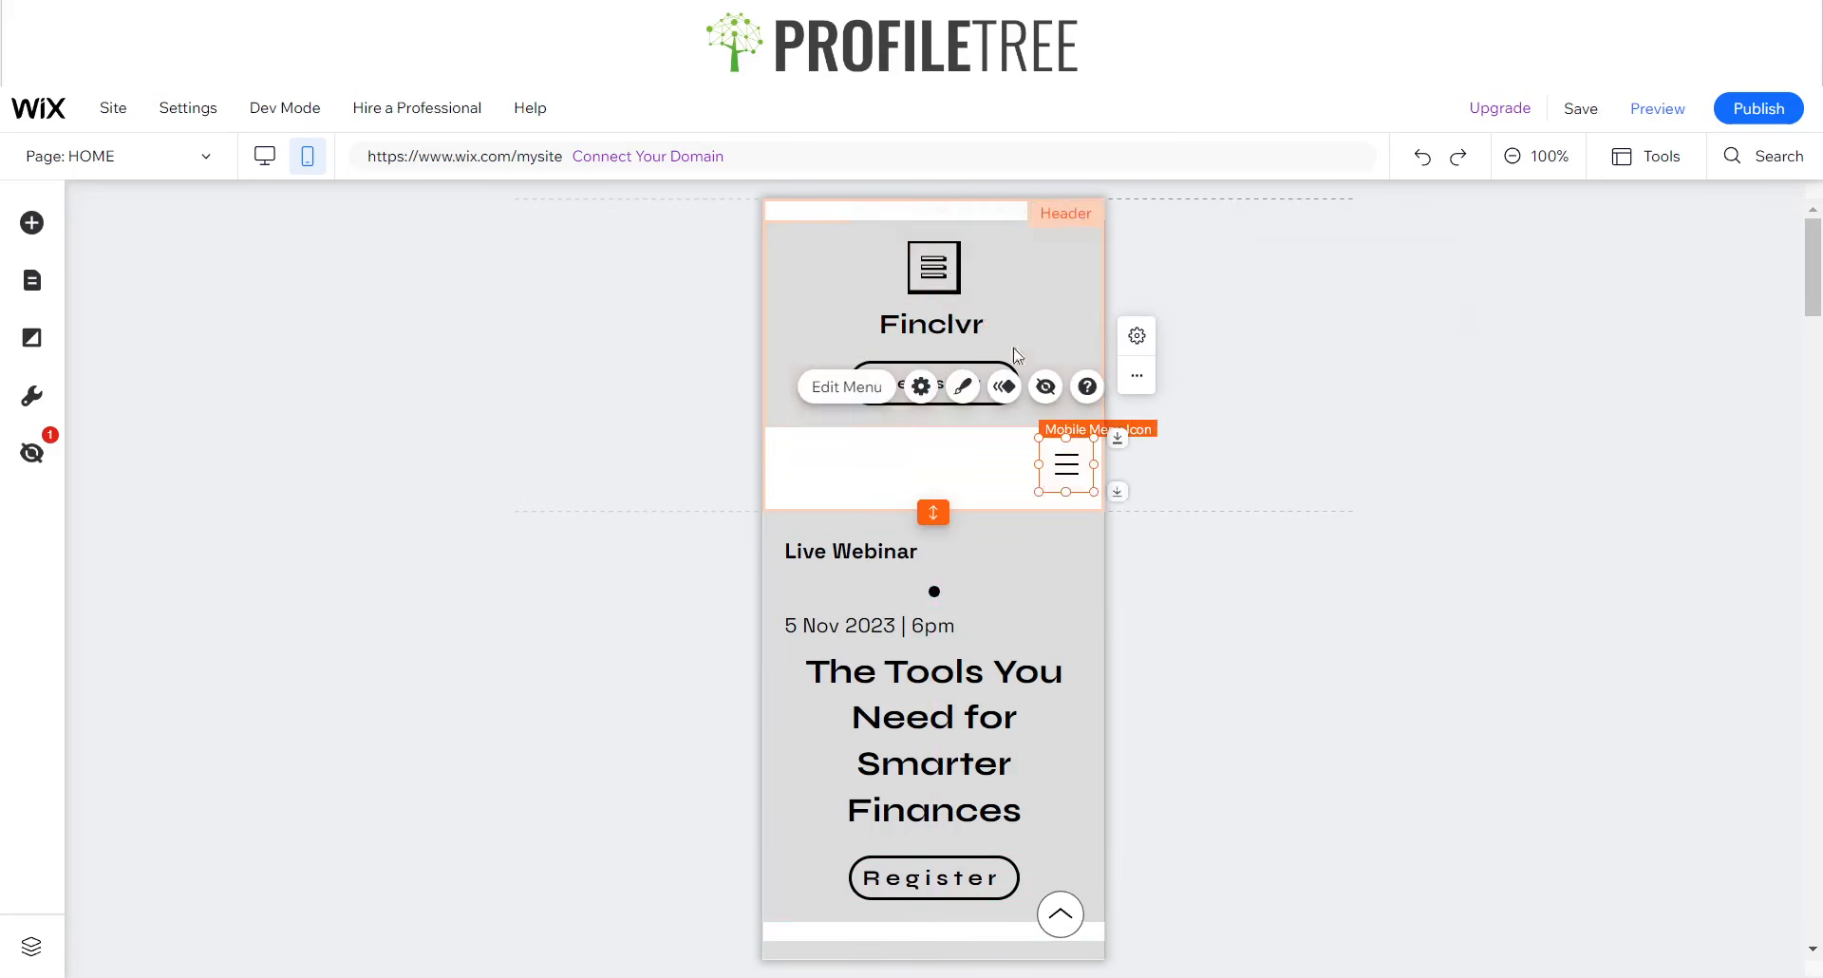
{"action": "left_click", "coordinate": [926, 266]}
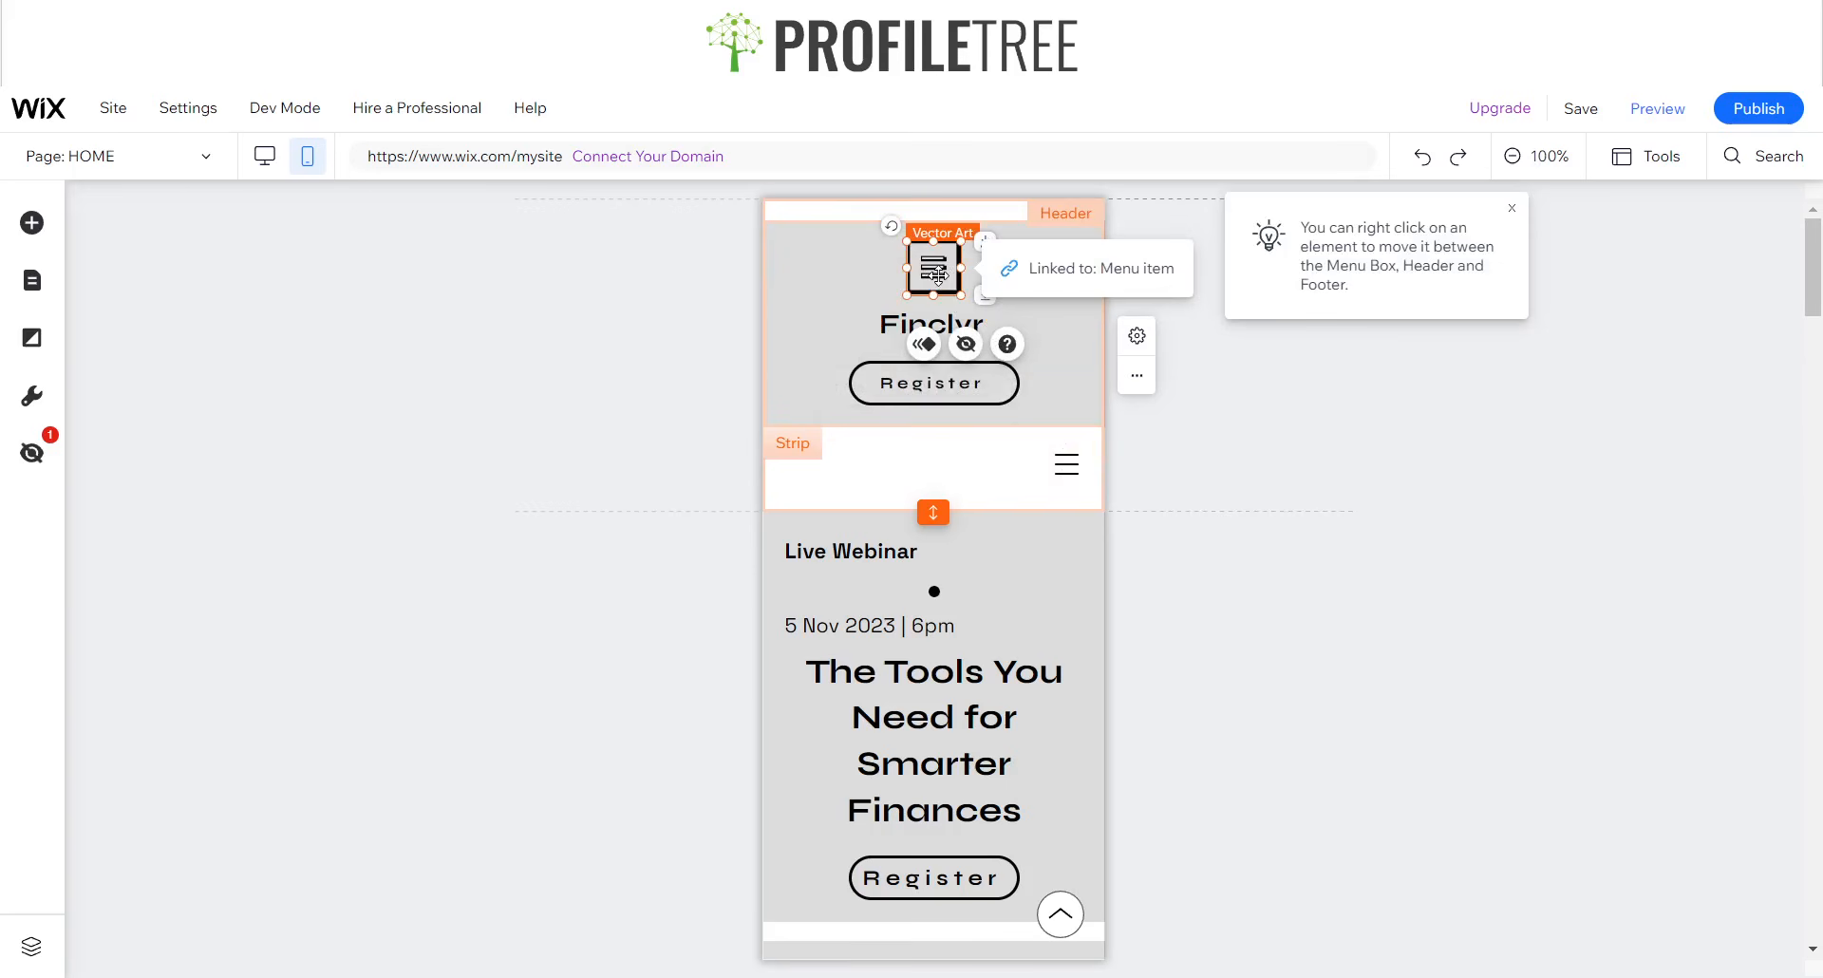
{"action": "left_click", "coordinate": [264, 159]}
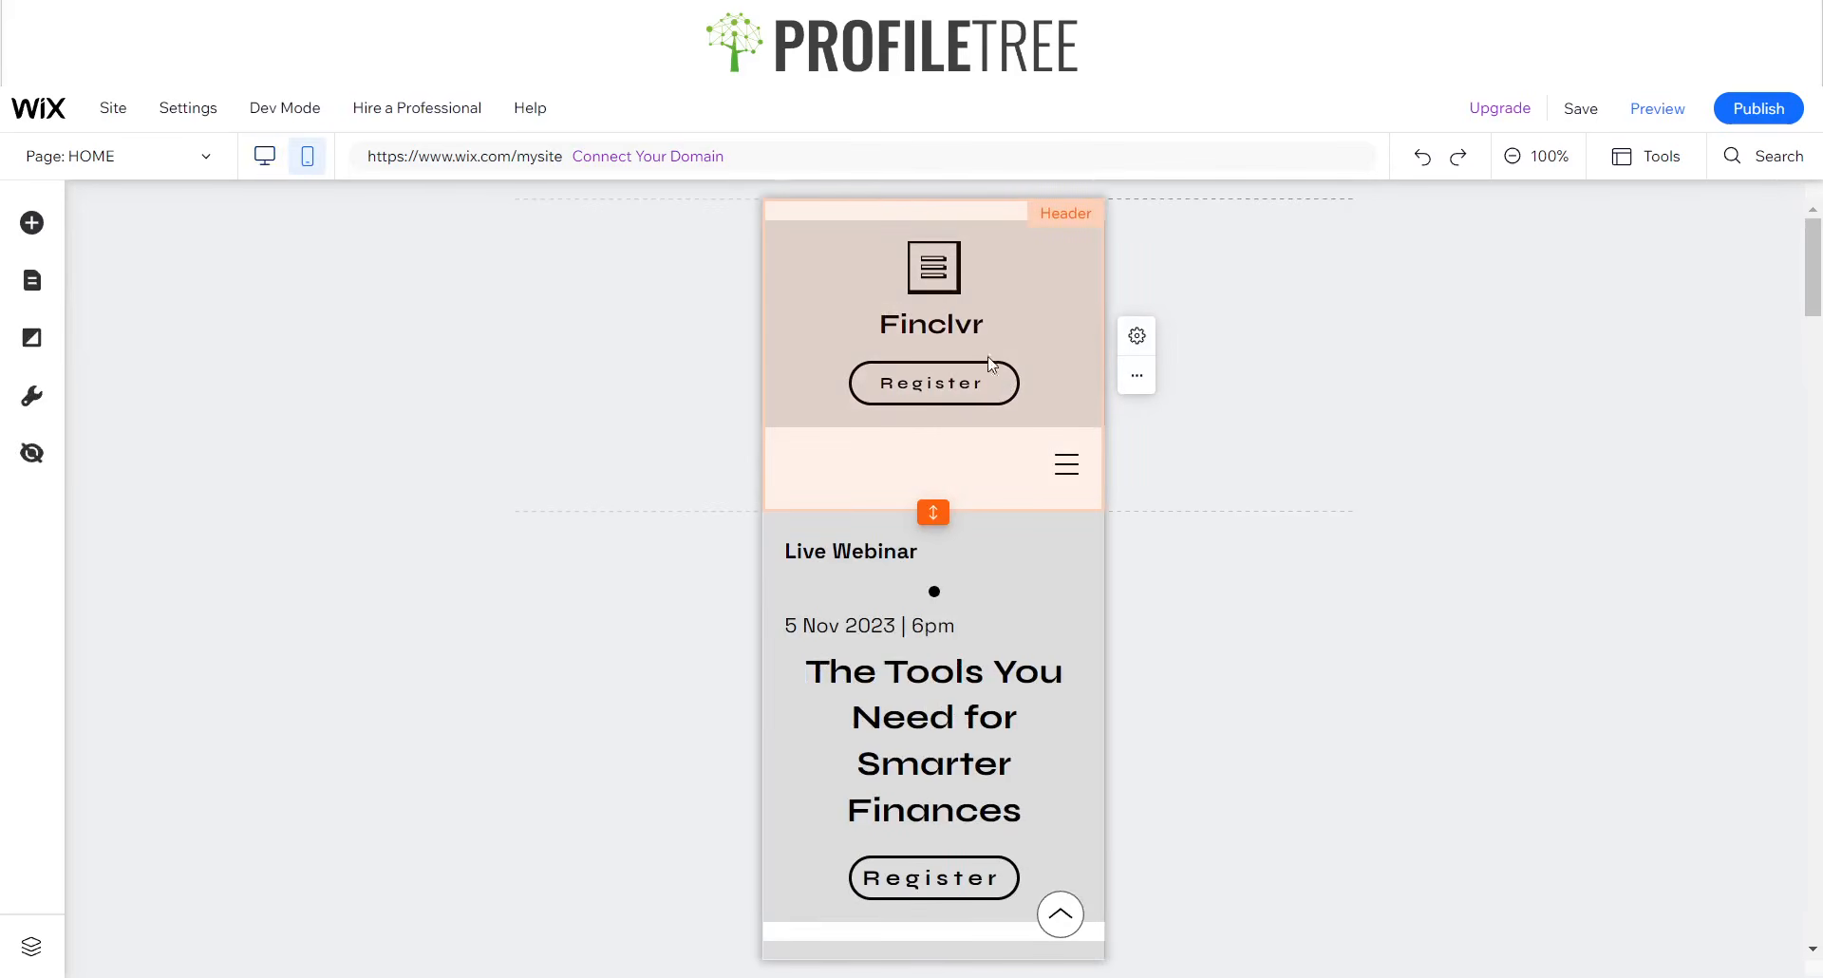
{"action": "left_click", "coordinate": [945, 259]}
{"action": "left_click", "coordinate": [939, 264]}
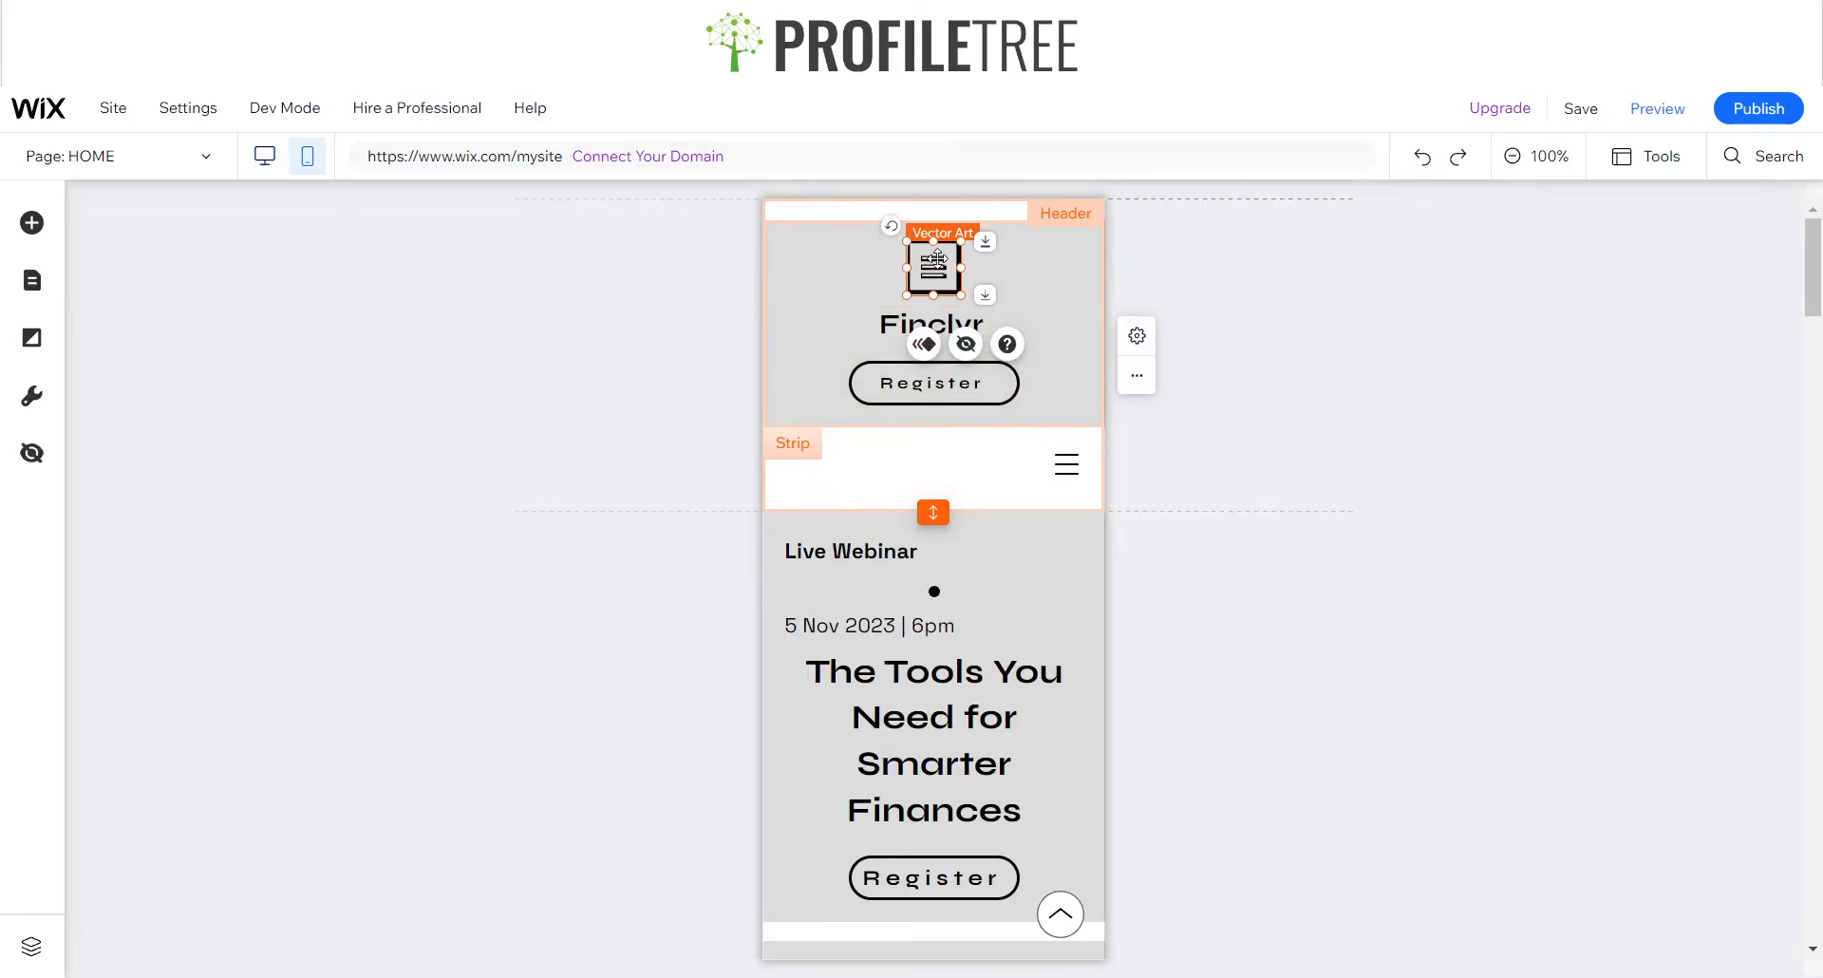
{"action": "left_click", "coordinate": [966, 344]}
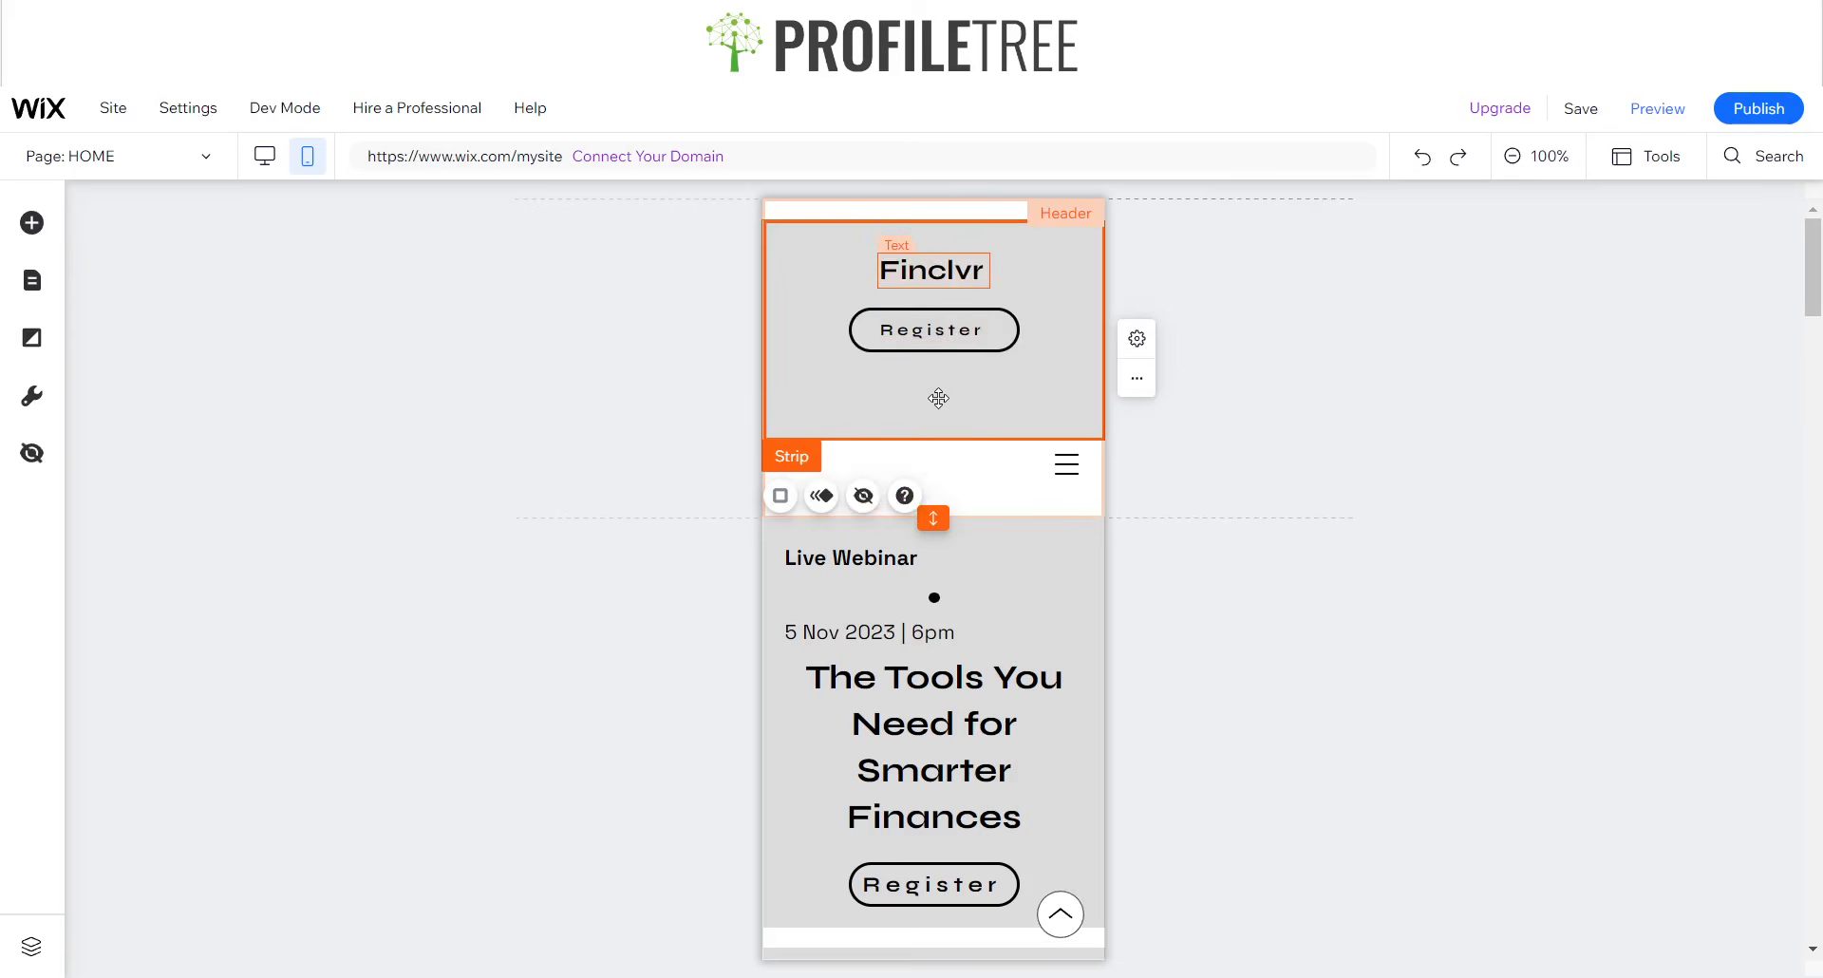
- Move the mobile menu icon into the grey header strip, centered below the Register button
{"action": "left_click", "coordinate": [1070, 475]}
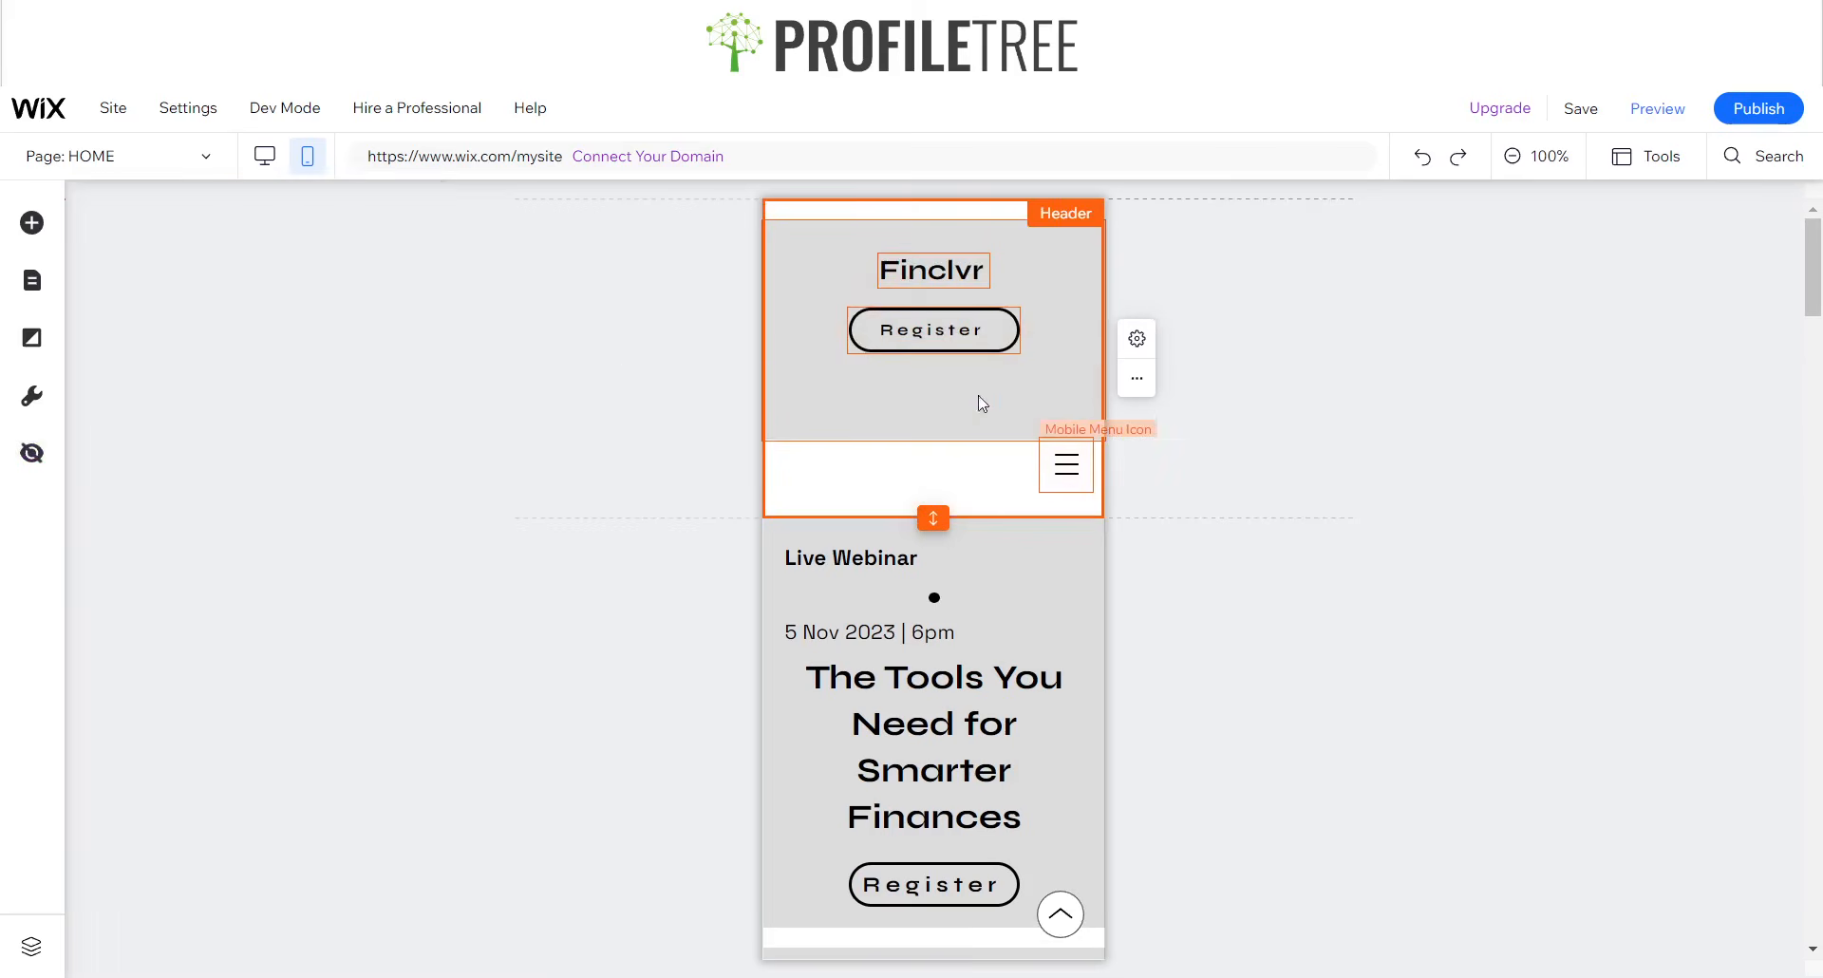
{"action": "left_click", "coordinate": [1066, 465]}
{"action": "left_click_drag", "start_coordinate": [1066, 465], "coordinate": [937, 397]}
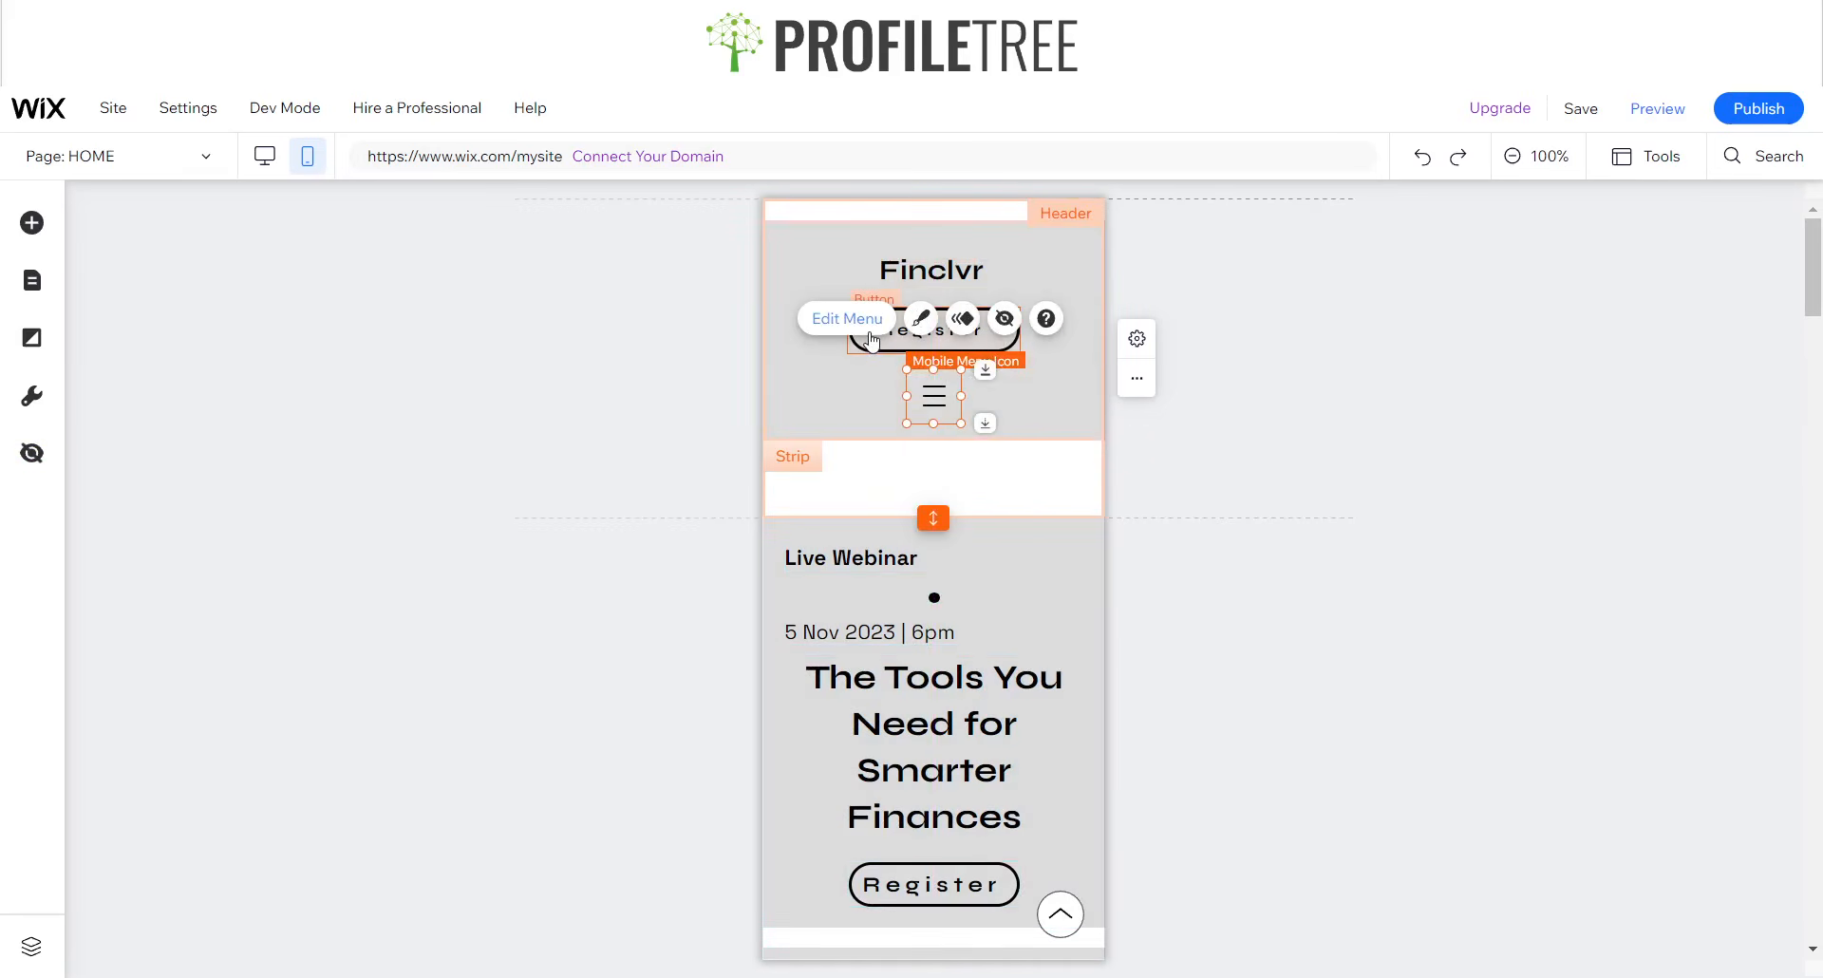
- Browse the menu icon designs and apply the preset with three thick blue lines on a pink background
{"action": "left_click", "coordinate": [927, 327]}
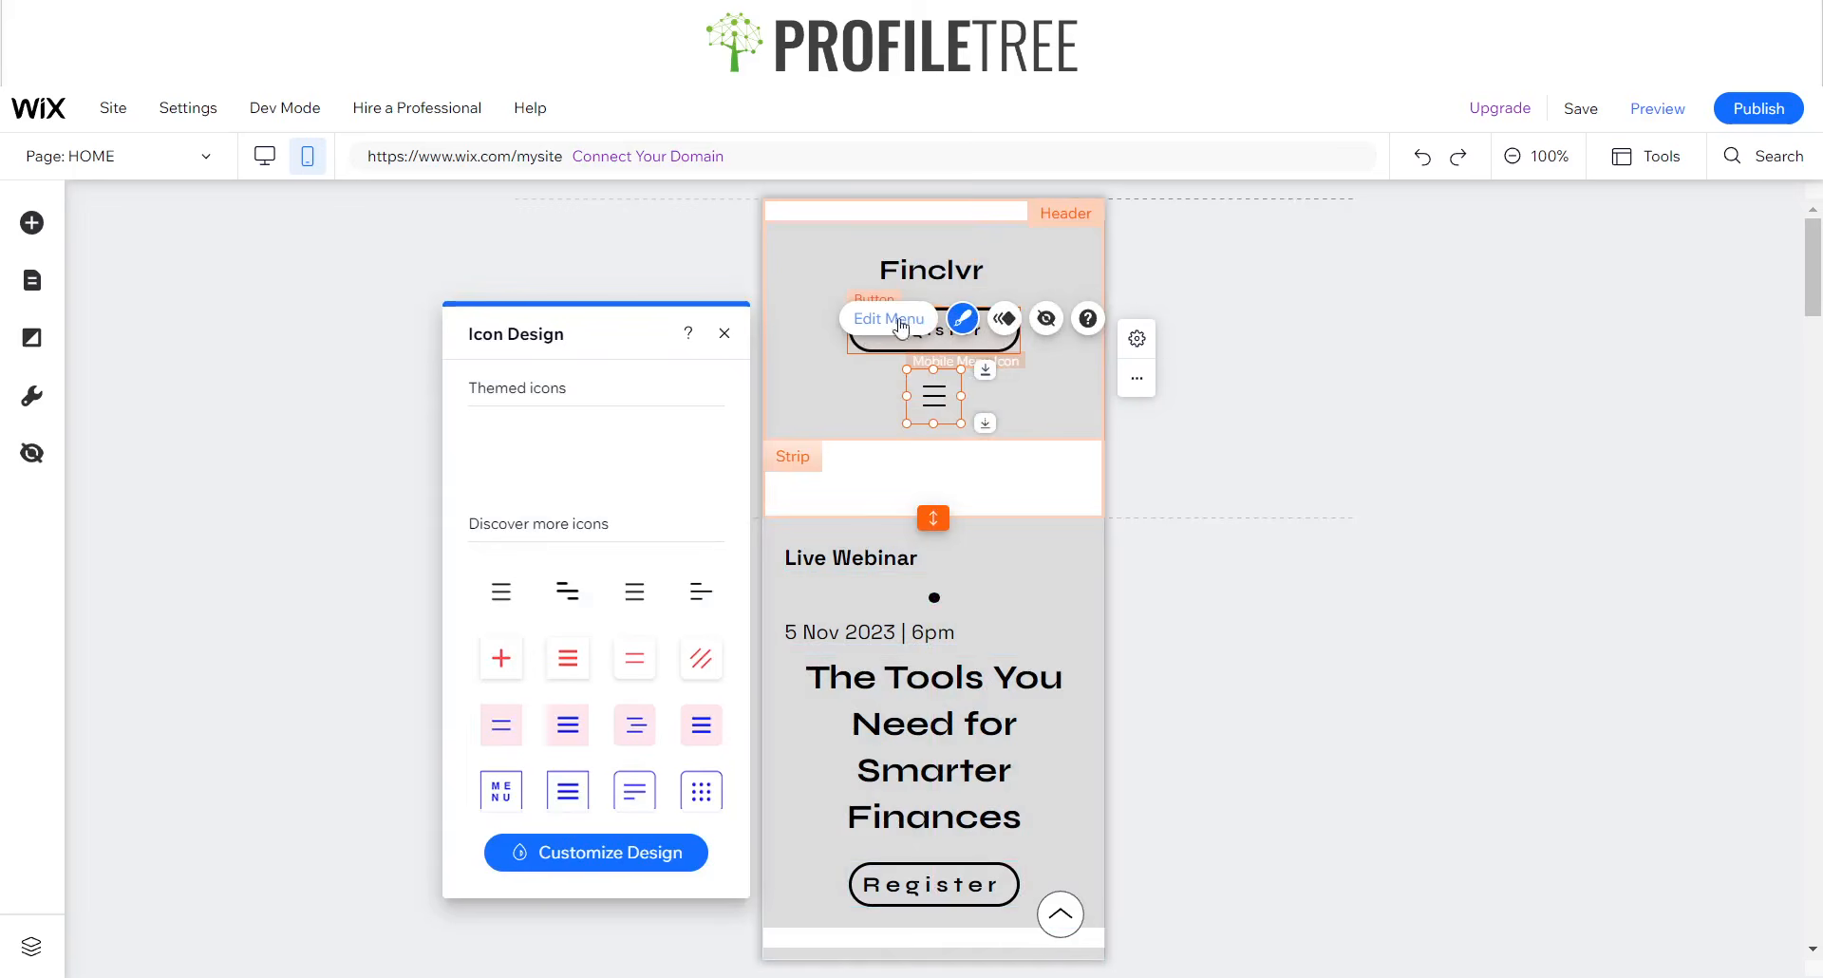
{"action": "scroll", "coordinate": [627, 740], "scroll_direction": "down", "scroll_amount": 1}
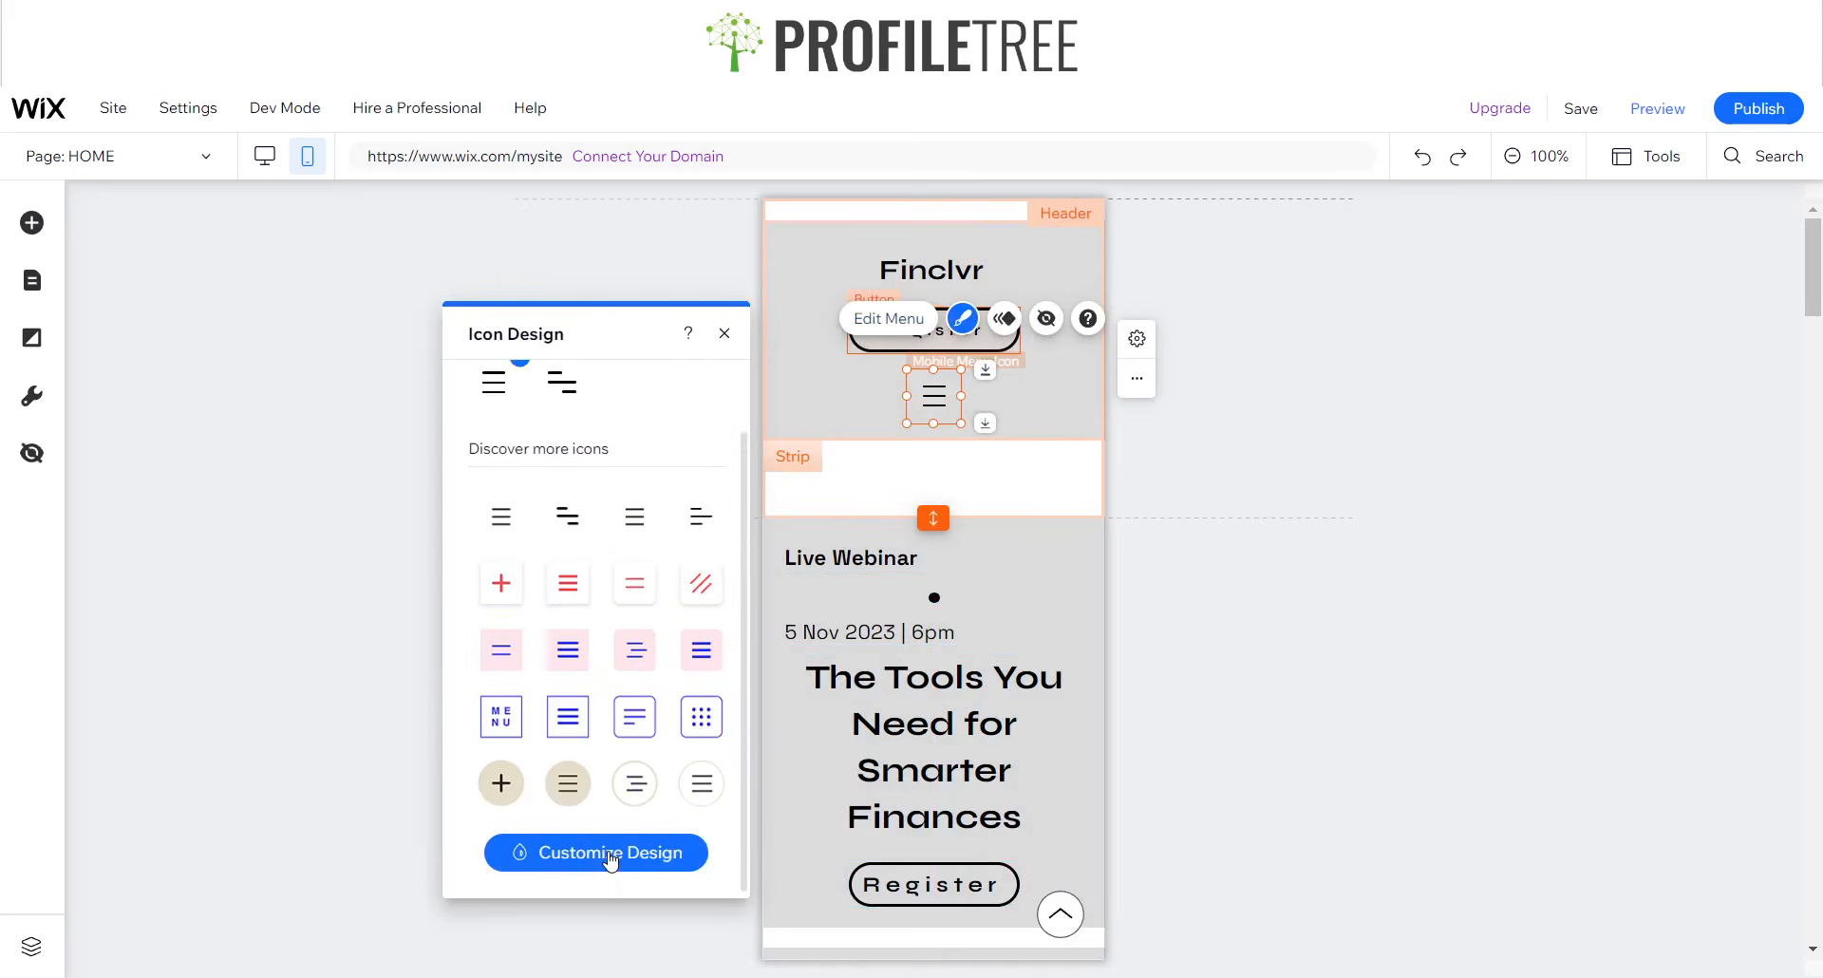
{"action": "left_click", "coordinate": [611, 860]}
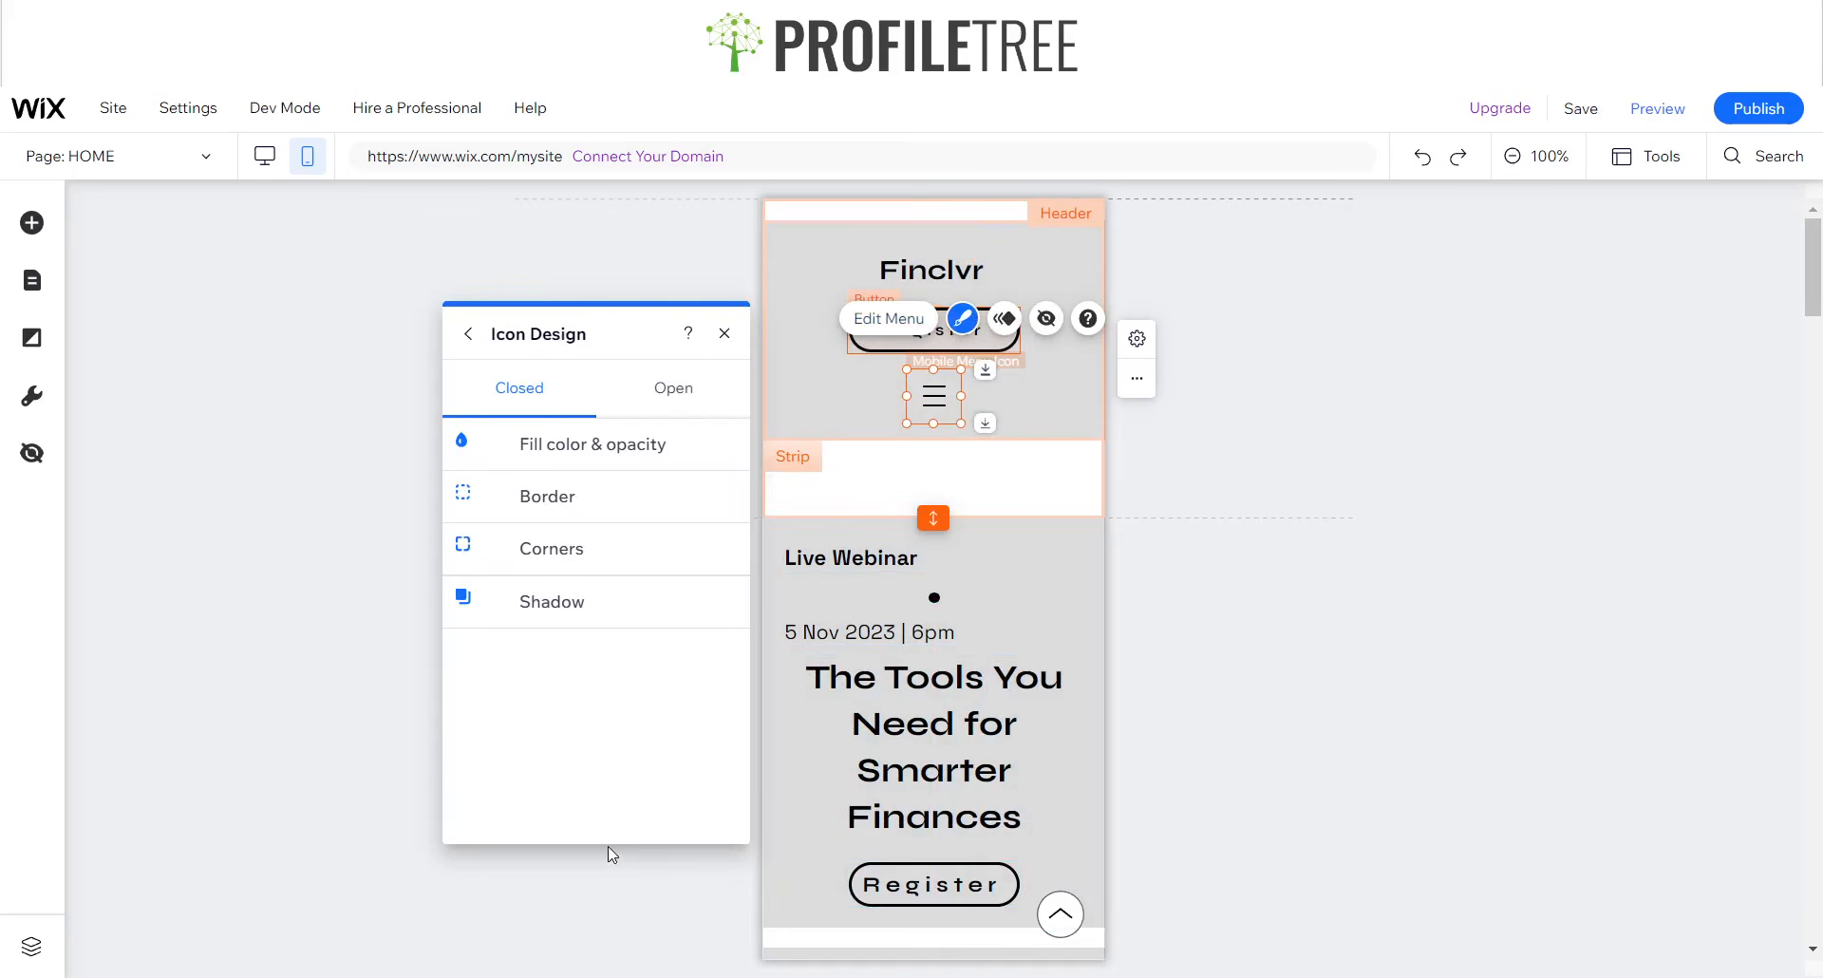
{"action": "left_click", "coordinate": [468, 334]}
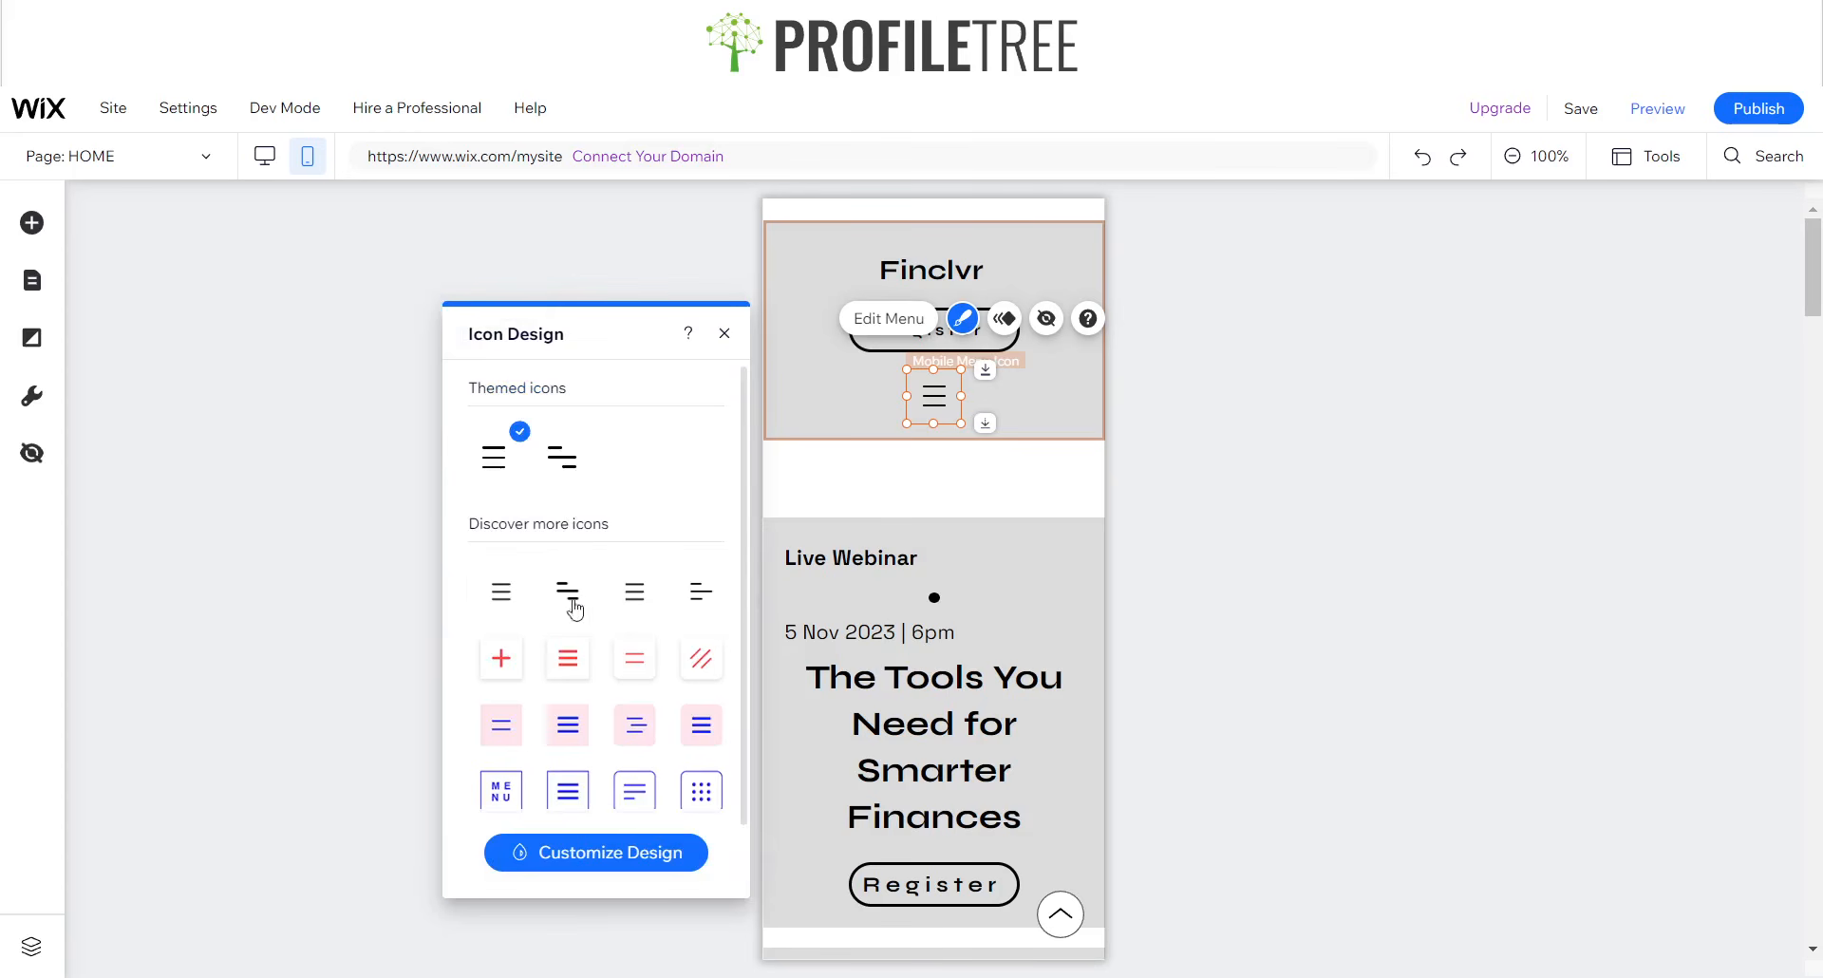
{"action": "scroll", "coordinate": [575, 610], "scroll_direction": "down", "scroll_amount": 1}
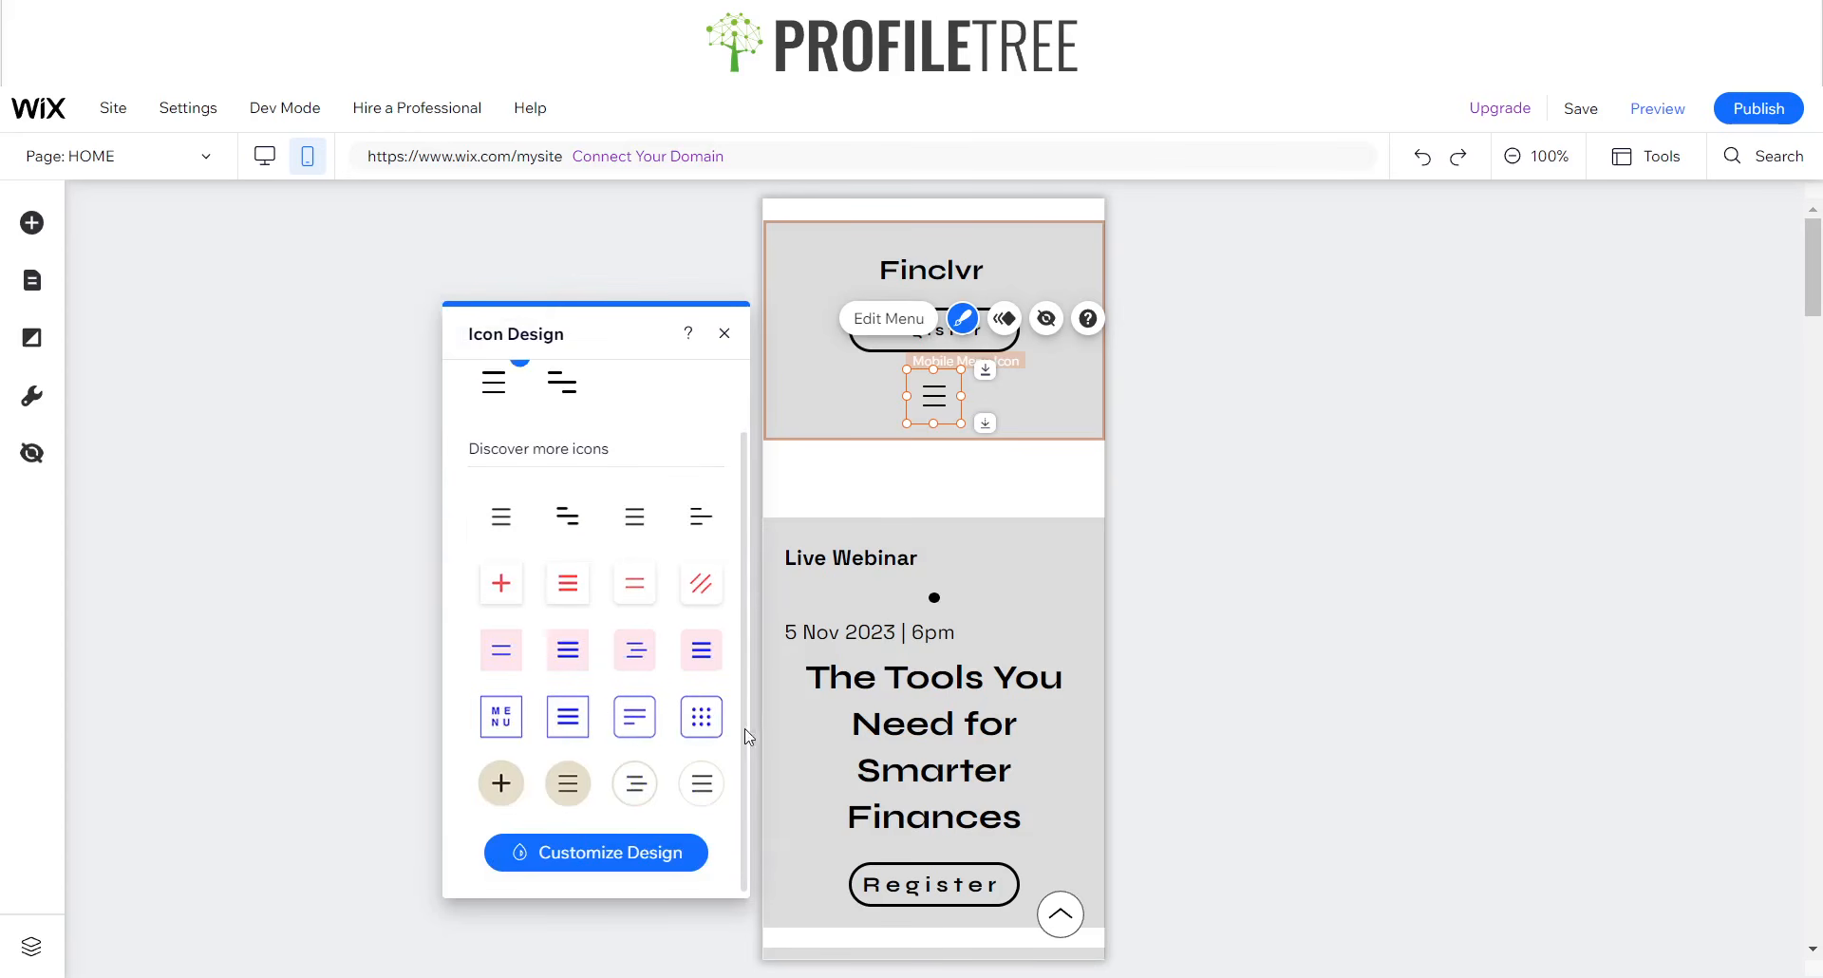
{"action": "left_click", "coordinate": [697, 660]}
- Customize the closed menu icon's fill by setting the icon color to black (#000000)
{"action": "left_click", "coordinate": [599, 851]}
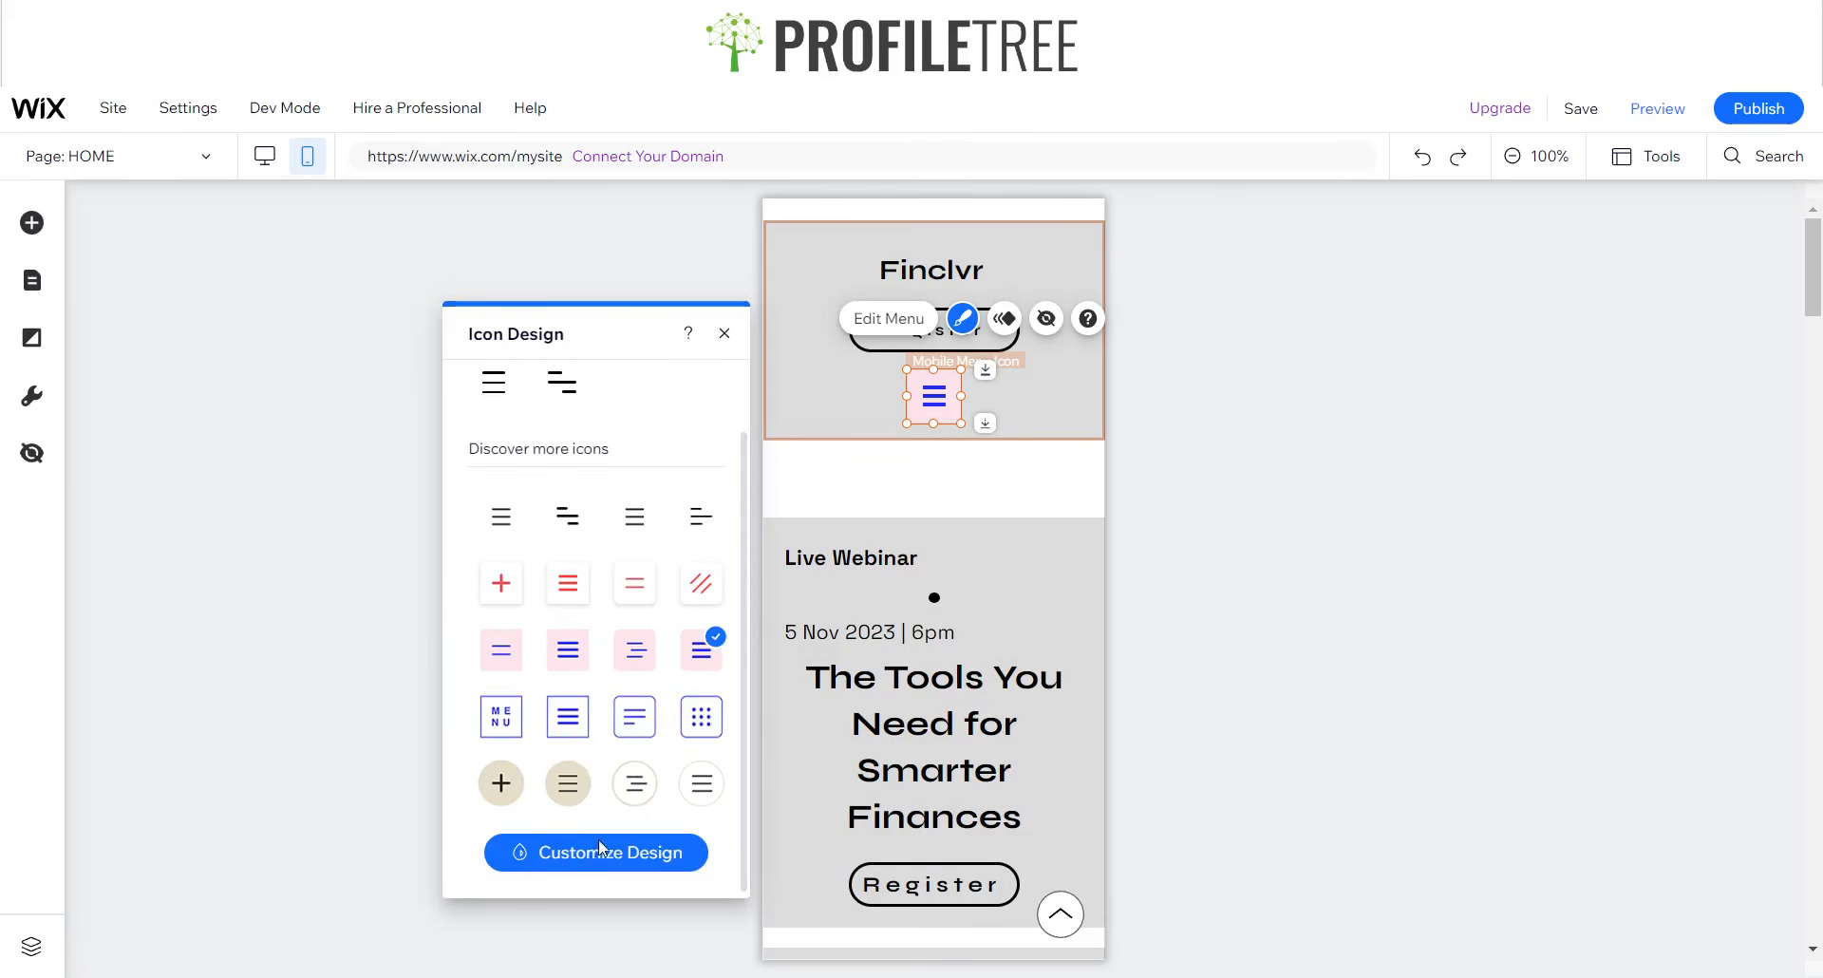
{"action": "left_click", "coordinate": [551, 443]}
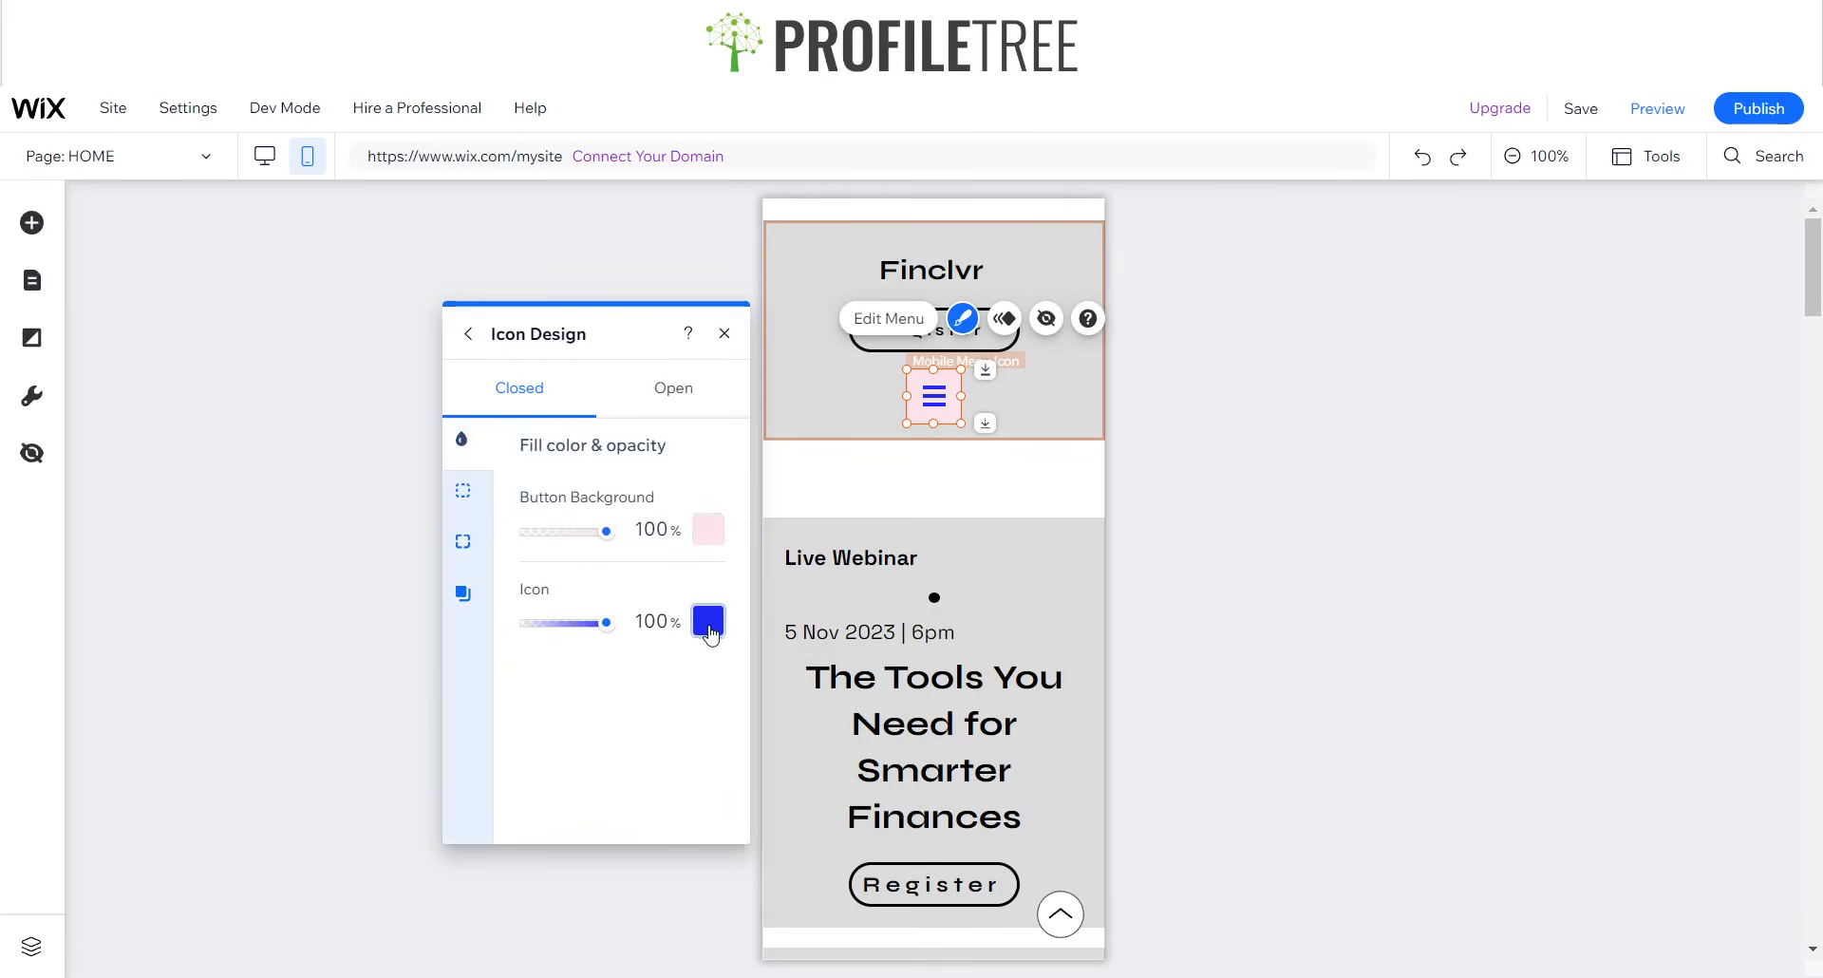
{"action": "left_click", "coordinate": [708, 620]}
{"action": "left_click", "coordinate": [919, 644]}
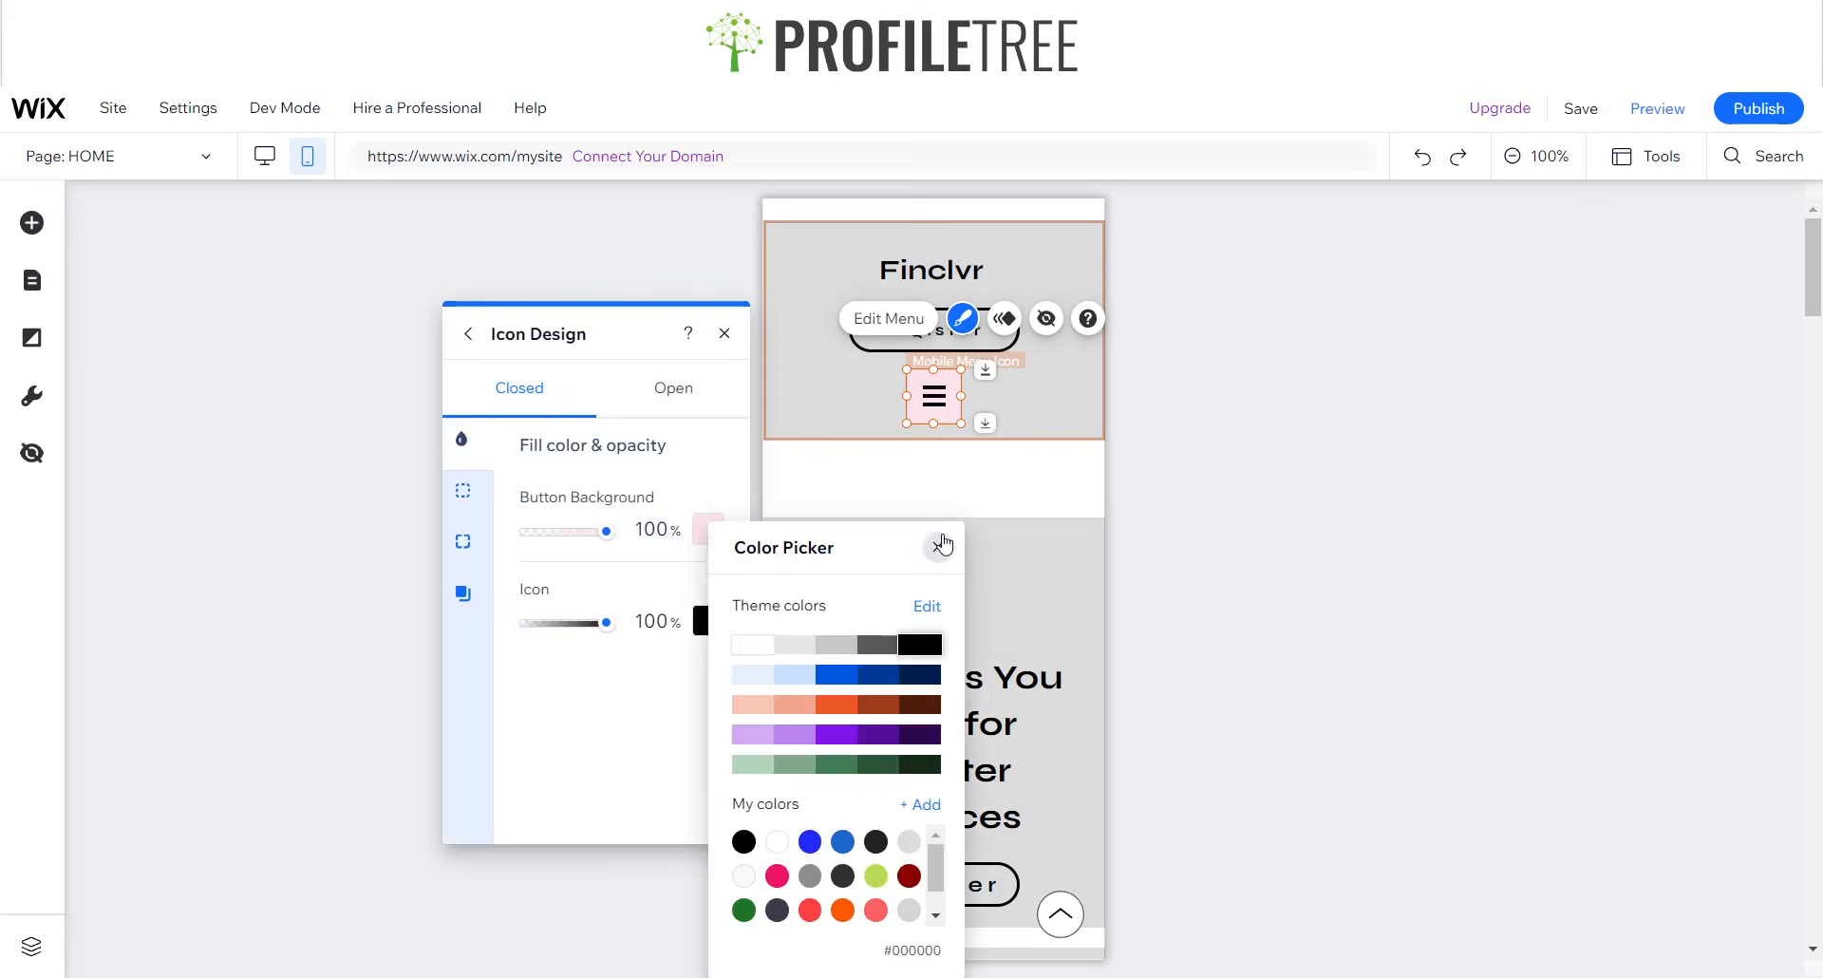
{"action": "left_click", "coordinate": [938, 547]}
{"action": "left_click", "coordinate": [727, 333]}
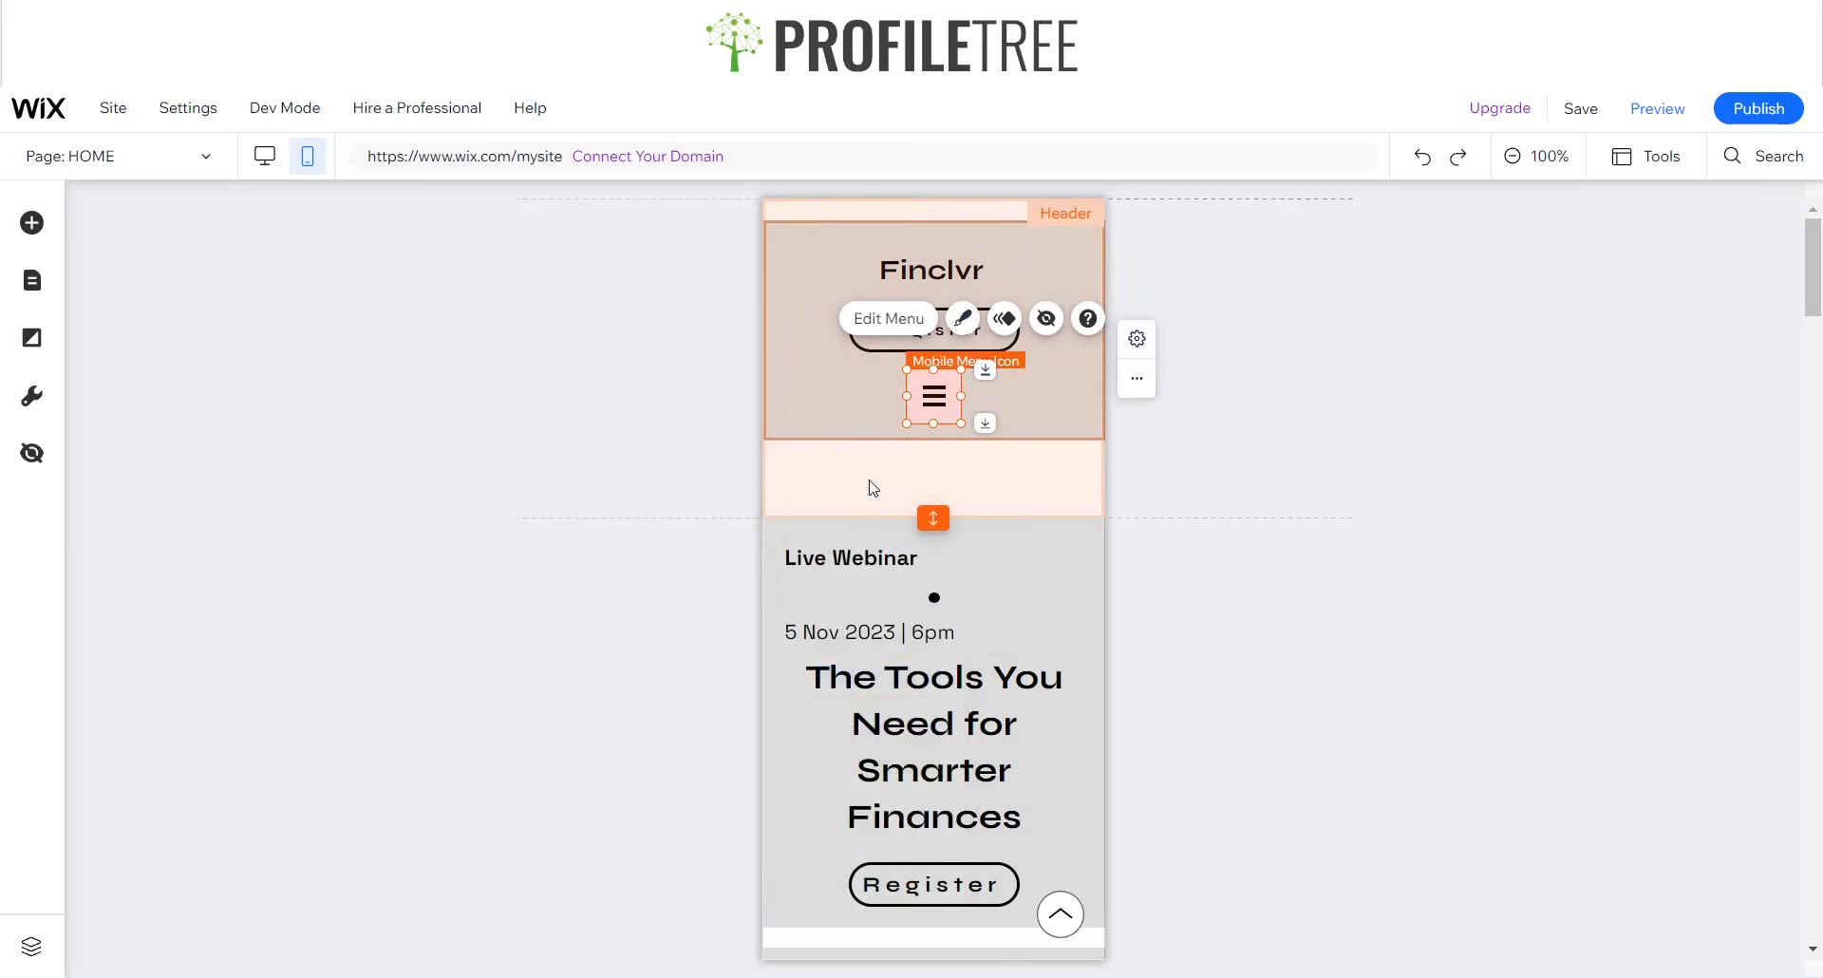
{"action": "left_click", "coordinate": [873, 488]}
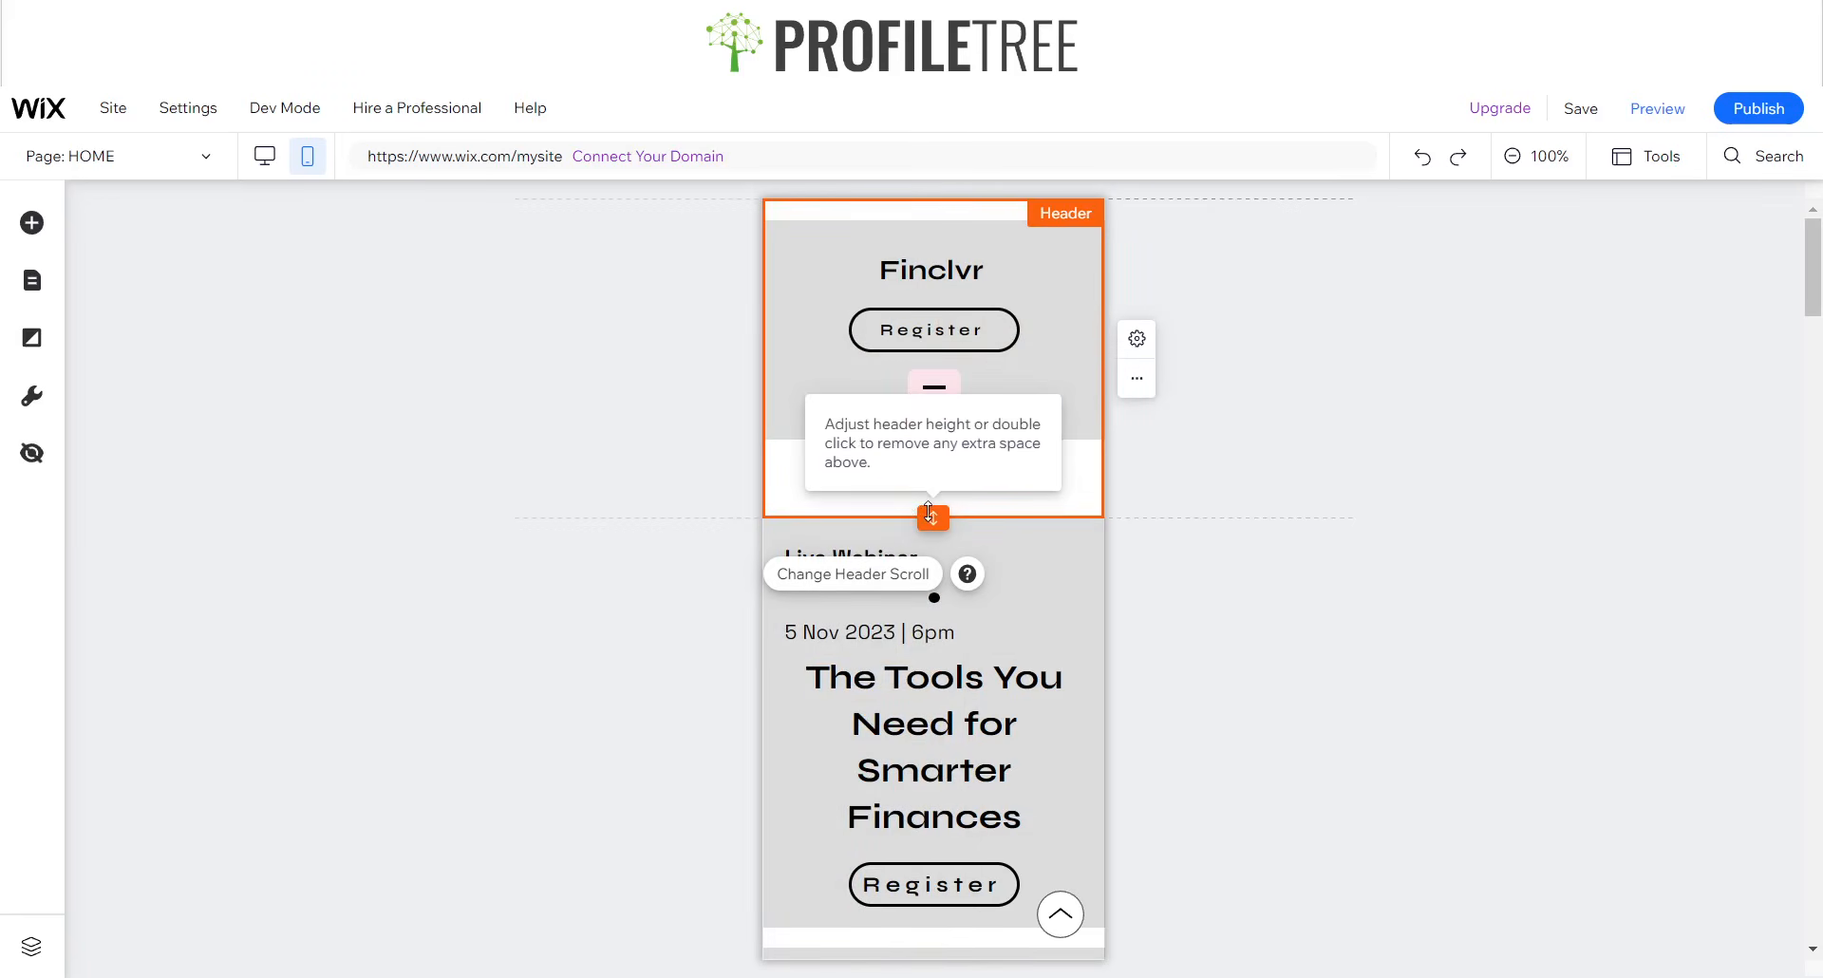
{"action": "left_click_drag", "start_coordinate": [929, 511], "coordinate": [931, 254]}
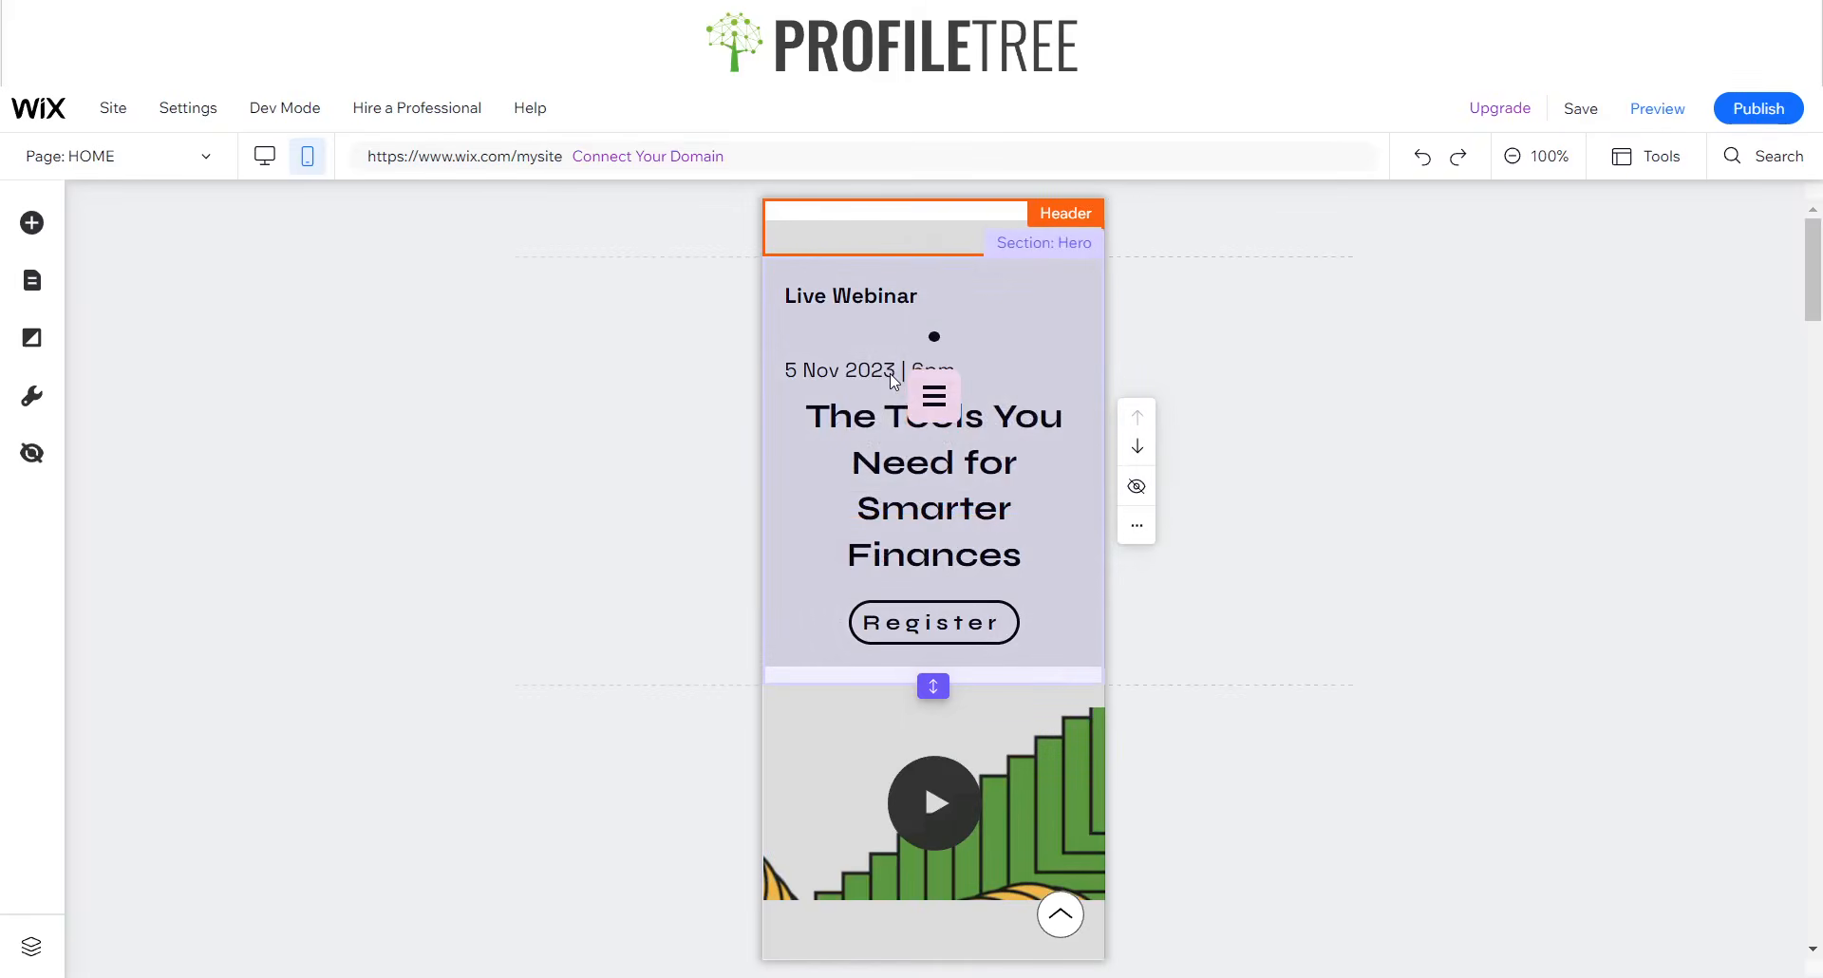
{"action": "key", "text": "ctrl+z"}
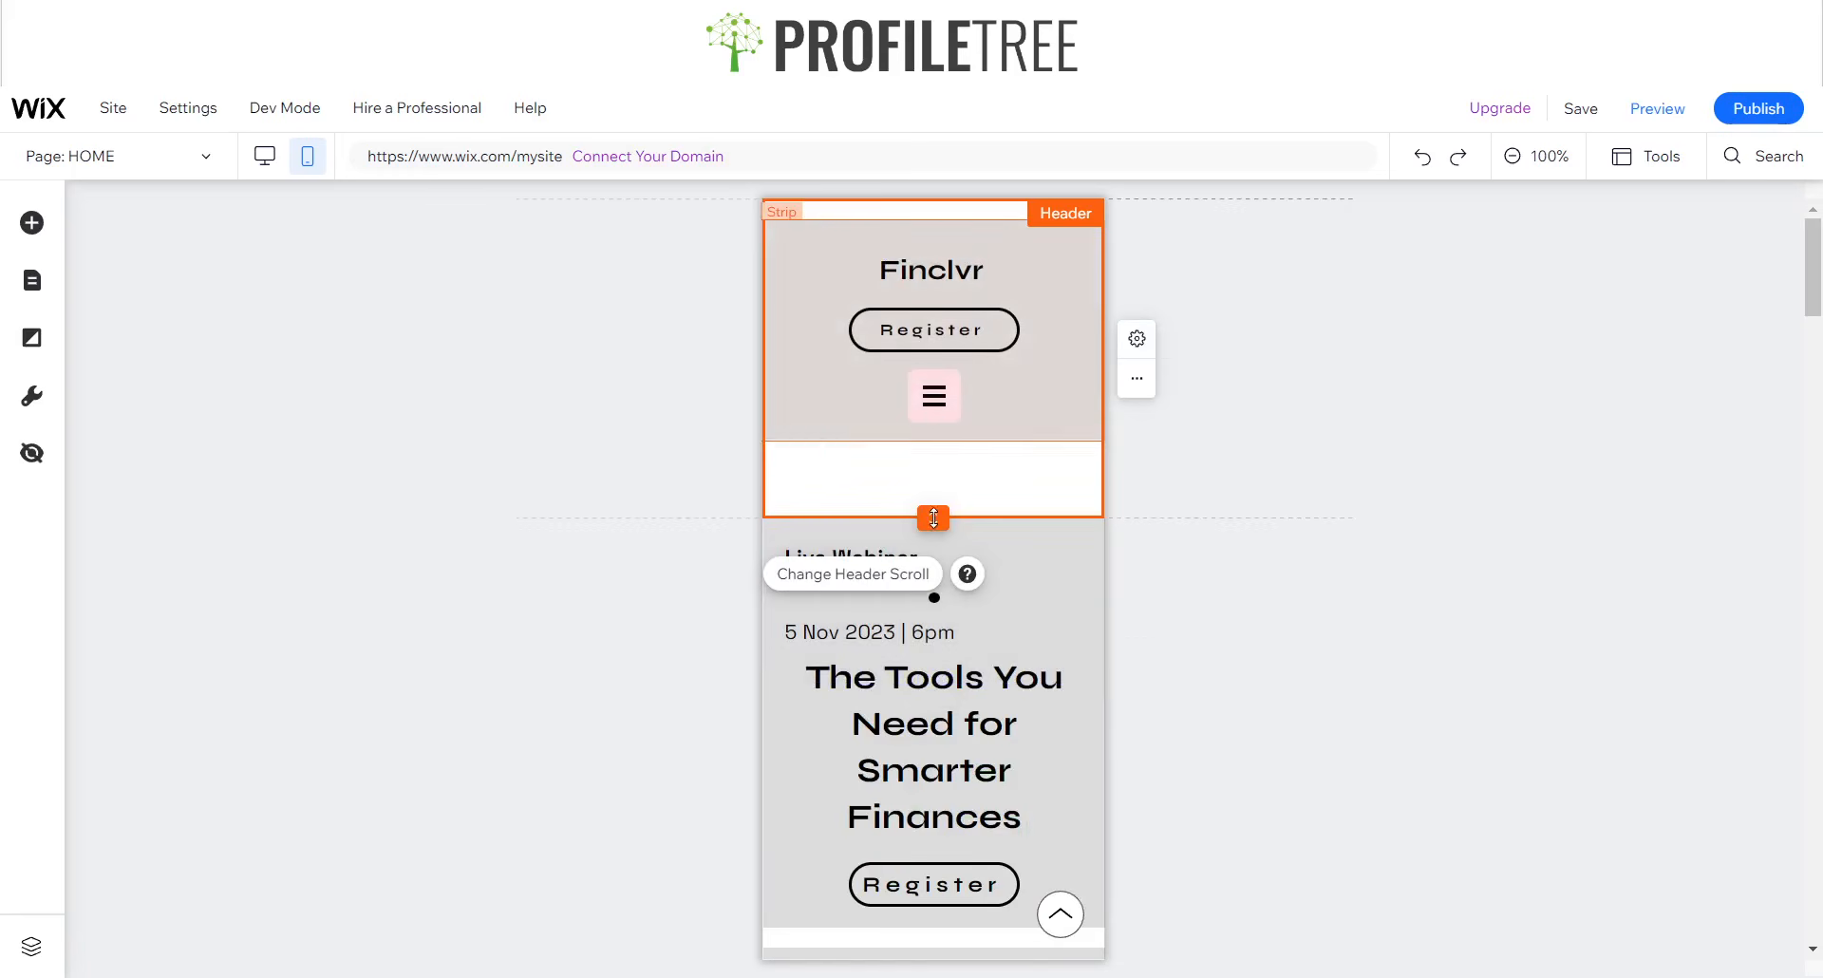
- Remove the header's white gaps by moving its grey strip to the top edge and reducing the header height to fit the strip
{"action": "left_click_drag", "start_coordinate": [934, 518], "coordinate": [943, 440]}
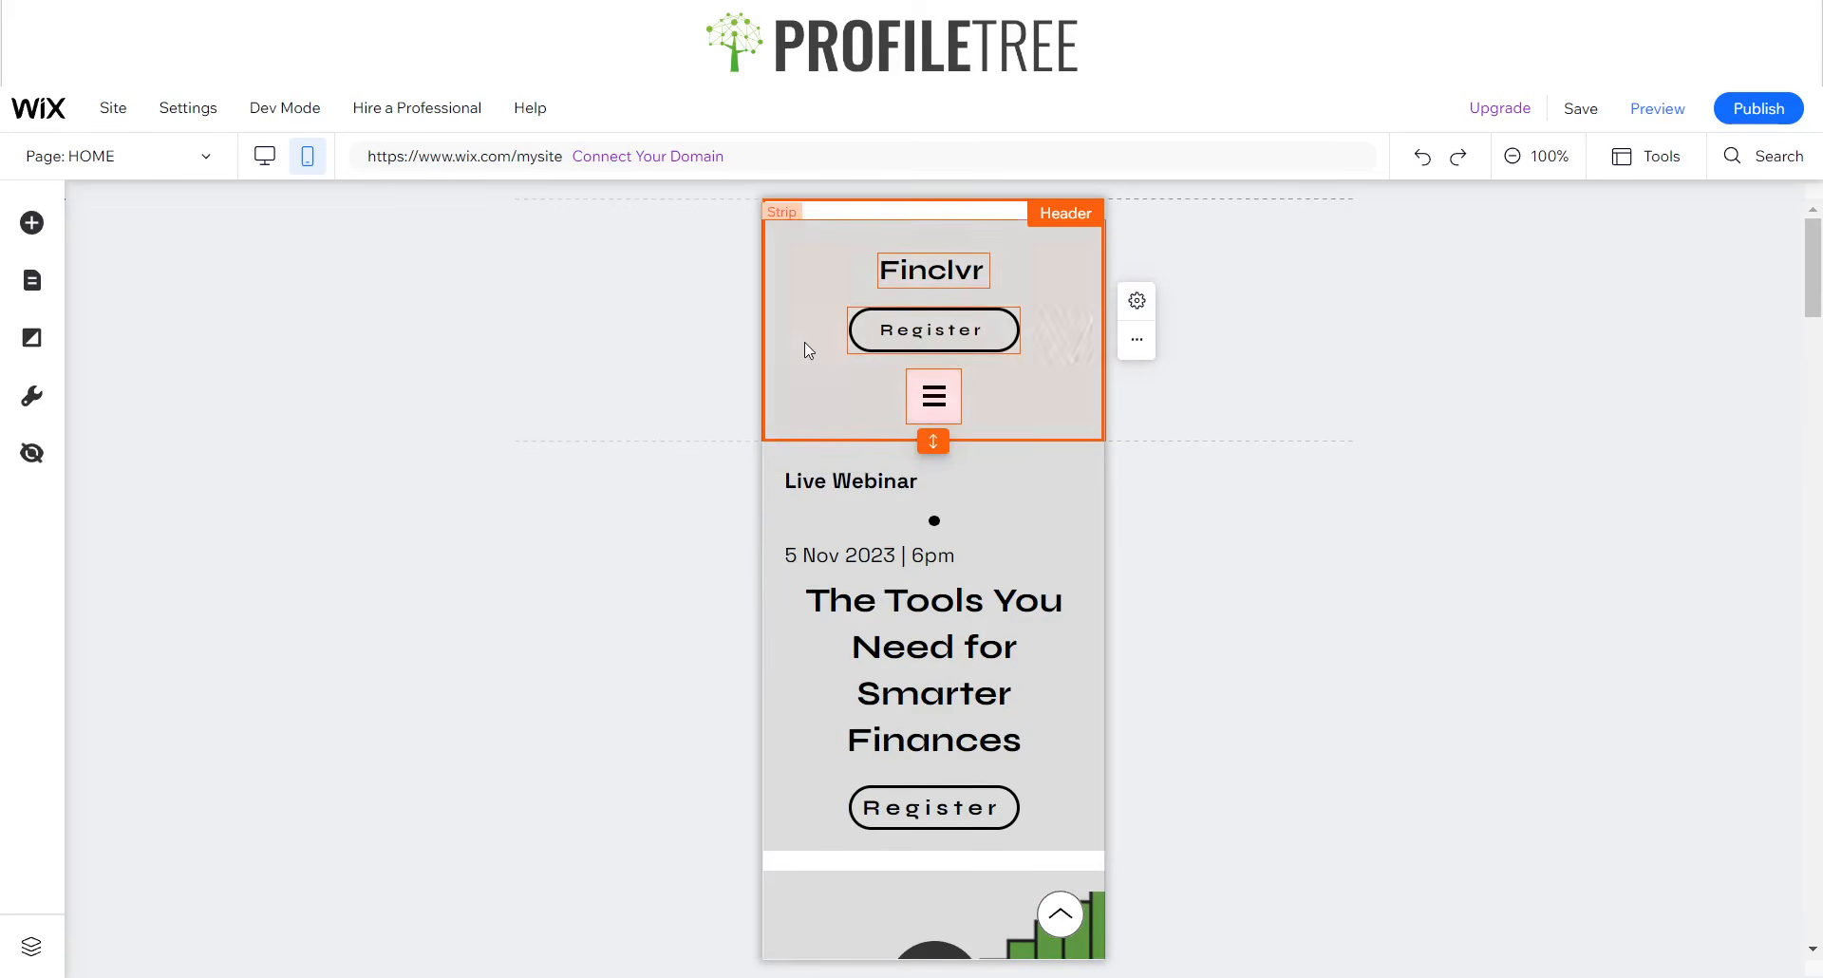
{"action": "left_click_drag", "start_coordinate": [807, 354], "coordinate": [807, 331]}
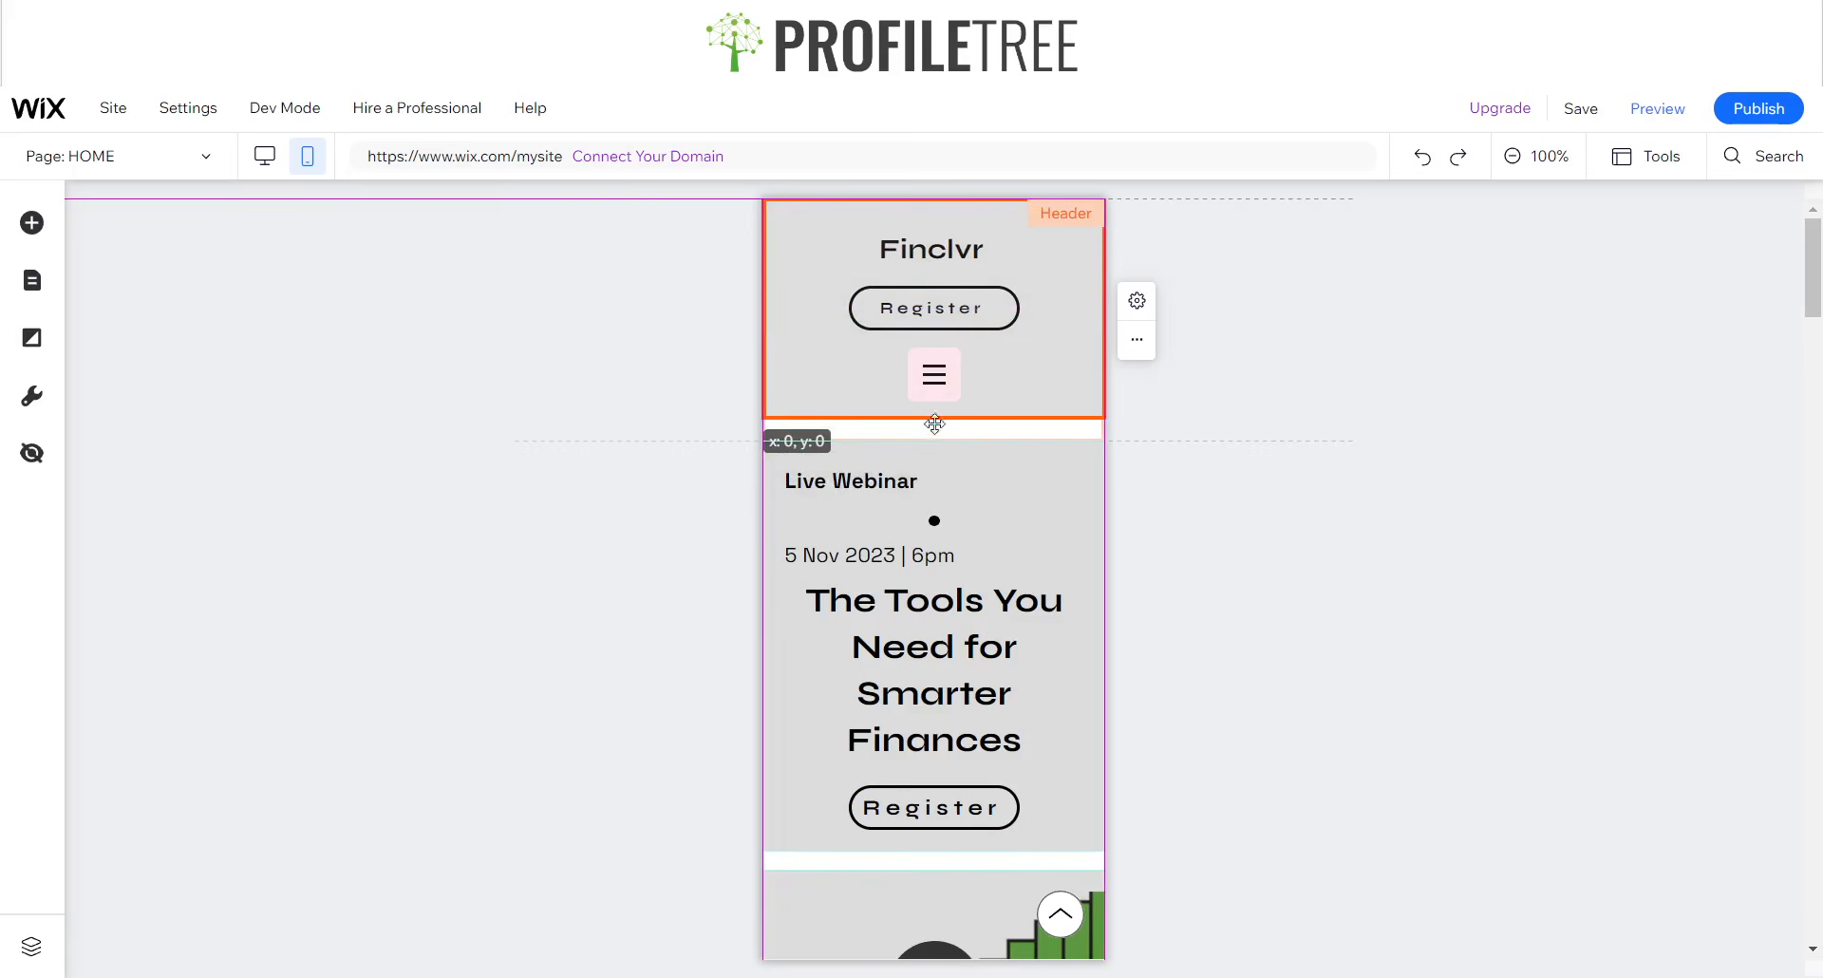
{"action": "left_click_drag", "start_coordinate": [963, 434], "coordinate": [941, 405]}
{"action": "left_click", "coordinate": [963, 431]}
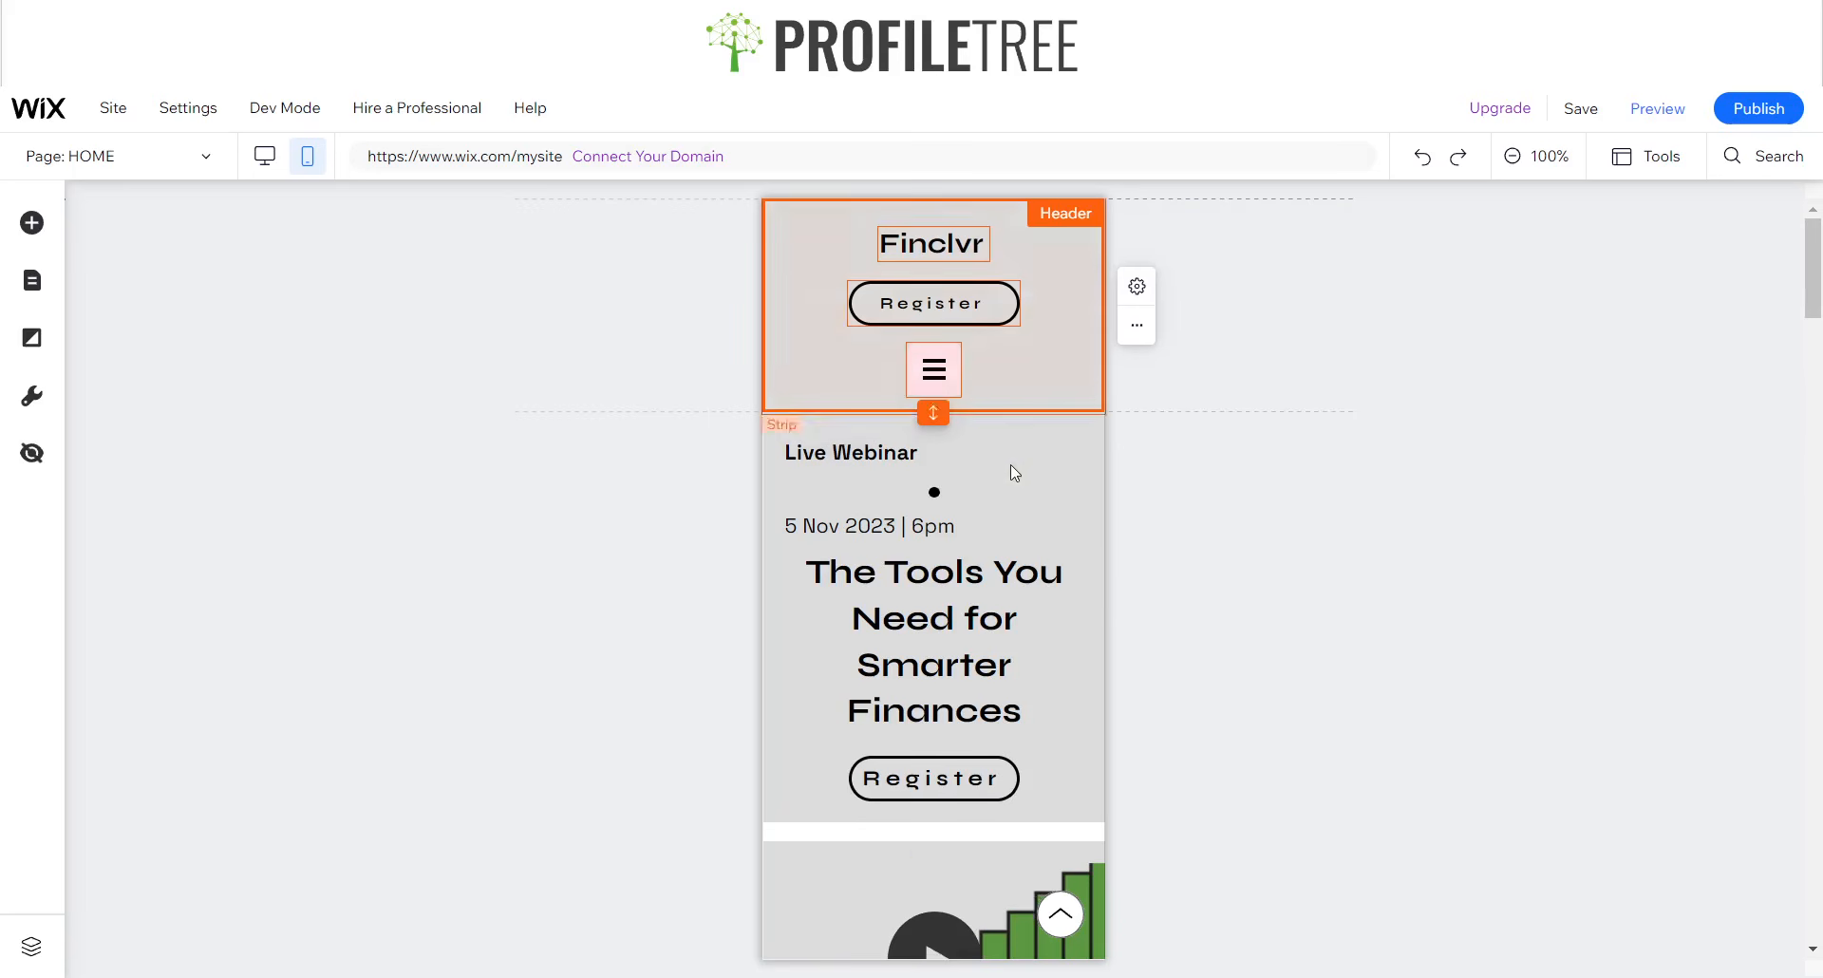
- Narrow the Live Webinar text box in the Hero section to fit its text and center it horizontally
{"action": "left_click", "coordinate": [1018, 475]}
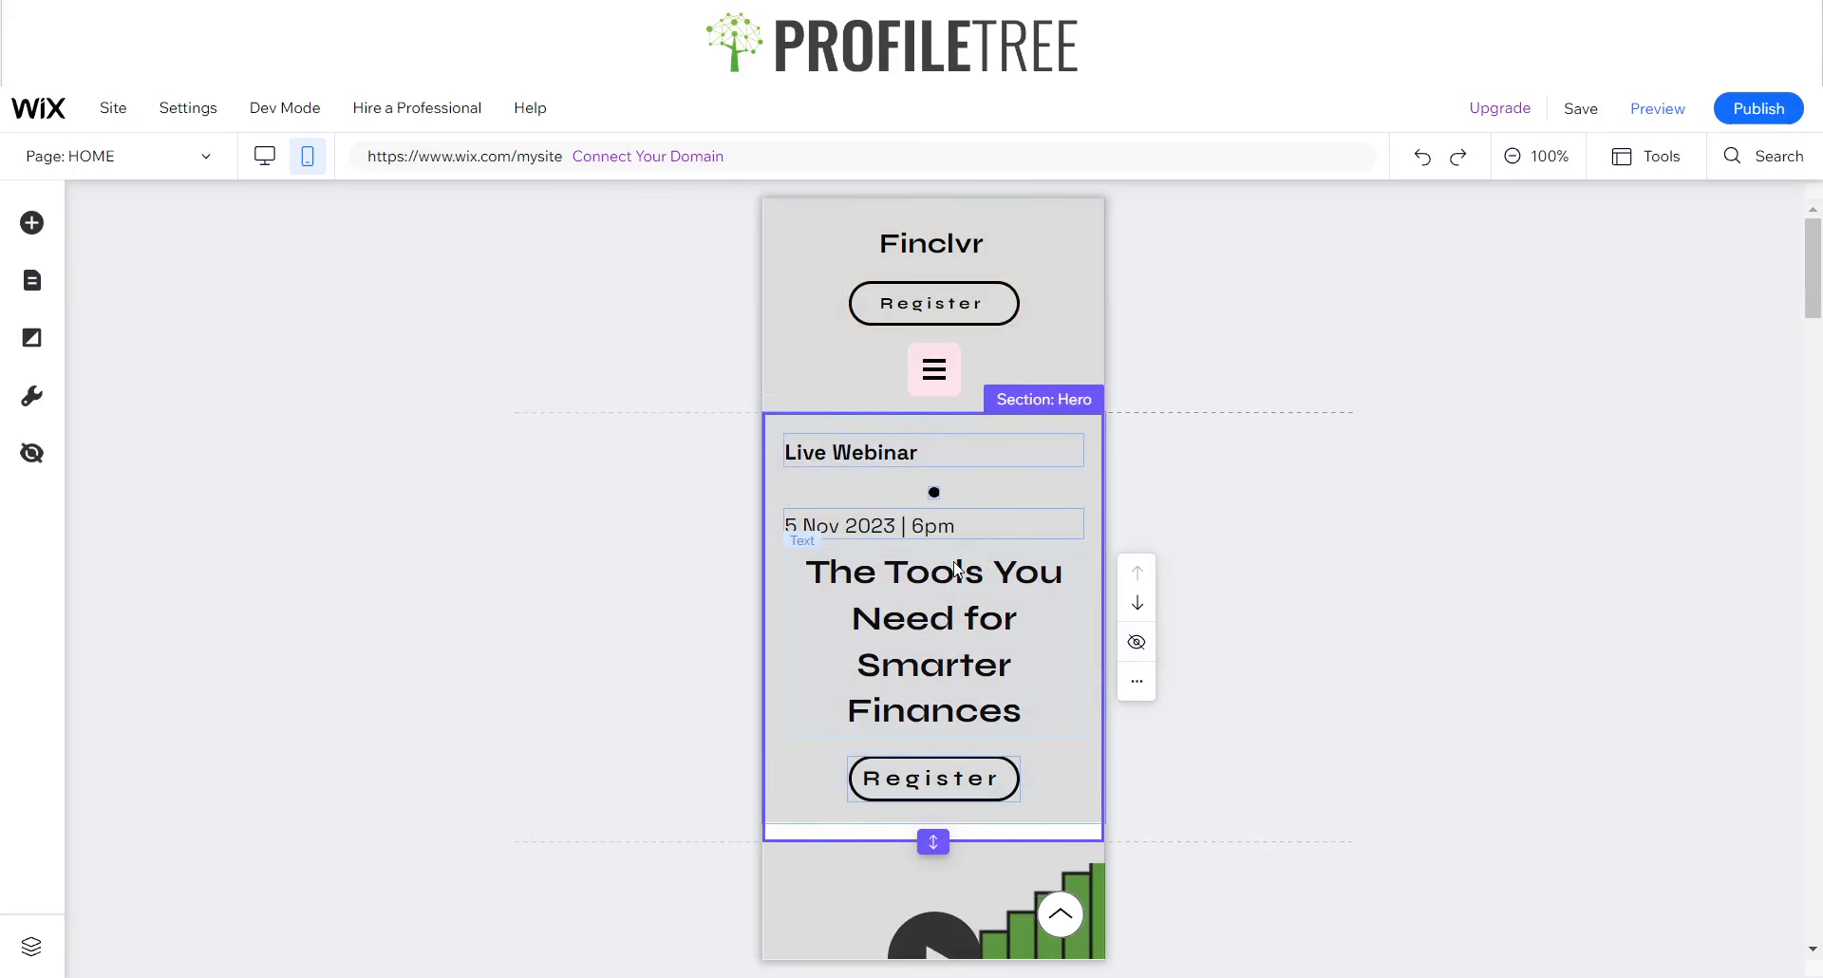
{"action": "left_click", "coordinate": [997, 450]}
{"action": "left_click_drag", "start_coordinate": [1083, 452], "coordinate": [932, 480]}
- Narrow the "5 Nov 2023 | 6pm" text box to fit its text and center it above the Hero heading
{"action": "left_click", "coordinate": [822, 533]}
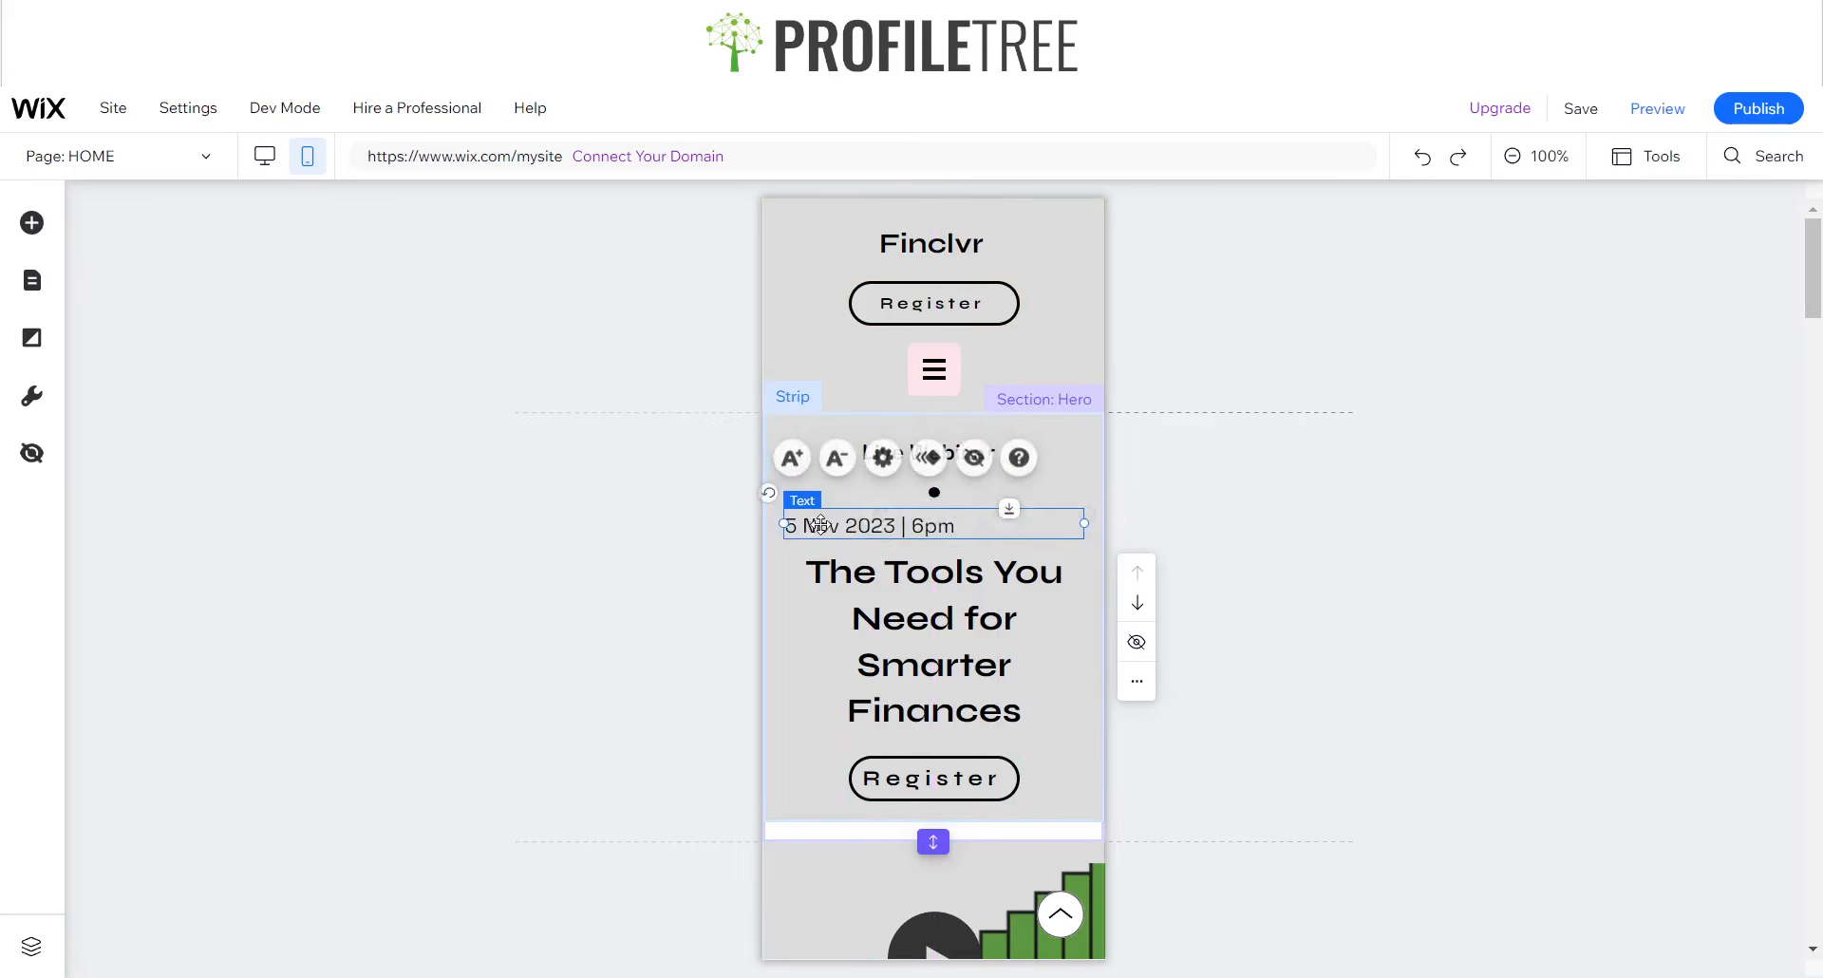
{"action": "left_click_drag", "start_coordinate": [822, 533], "coordinate": [1159, 529]}
{"action": "left_click", "coordinate": [1141, 389]}
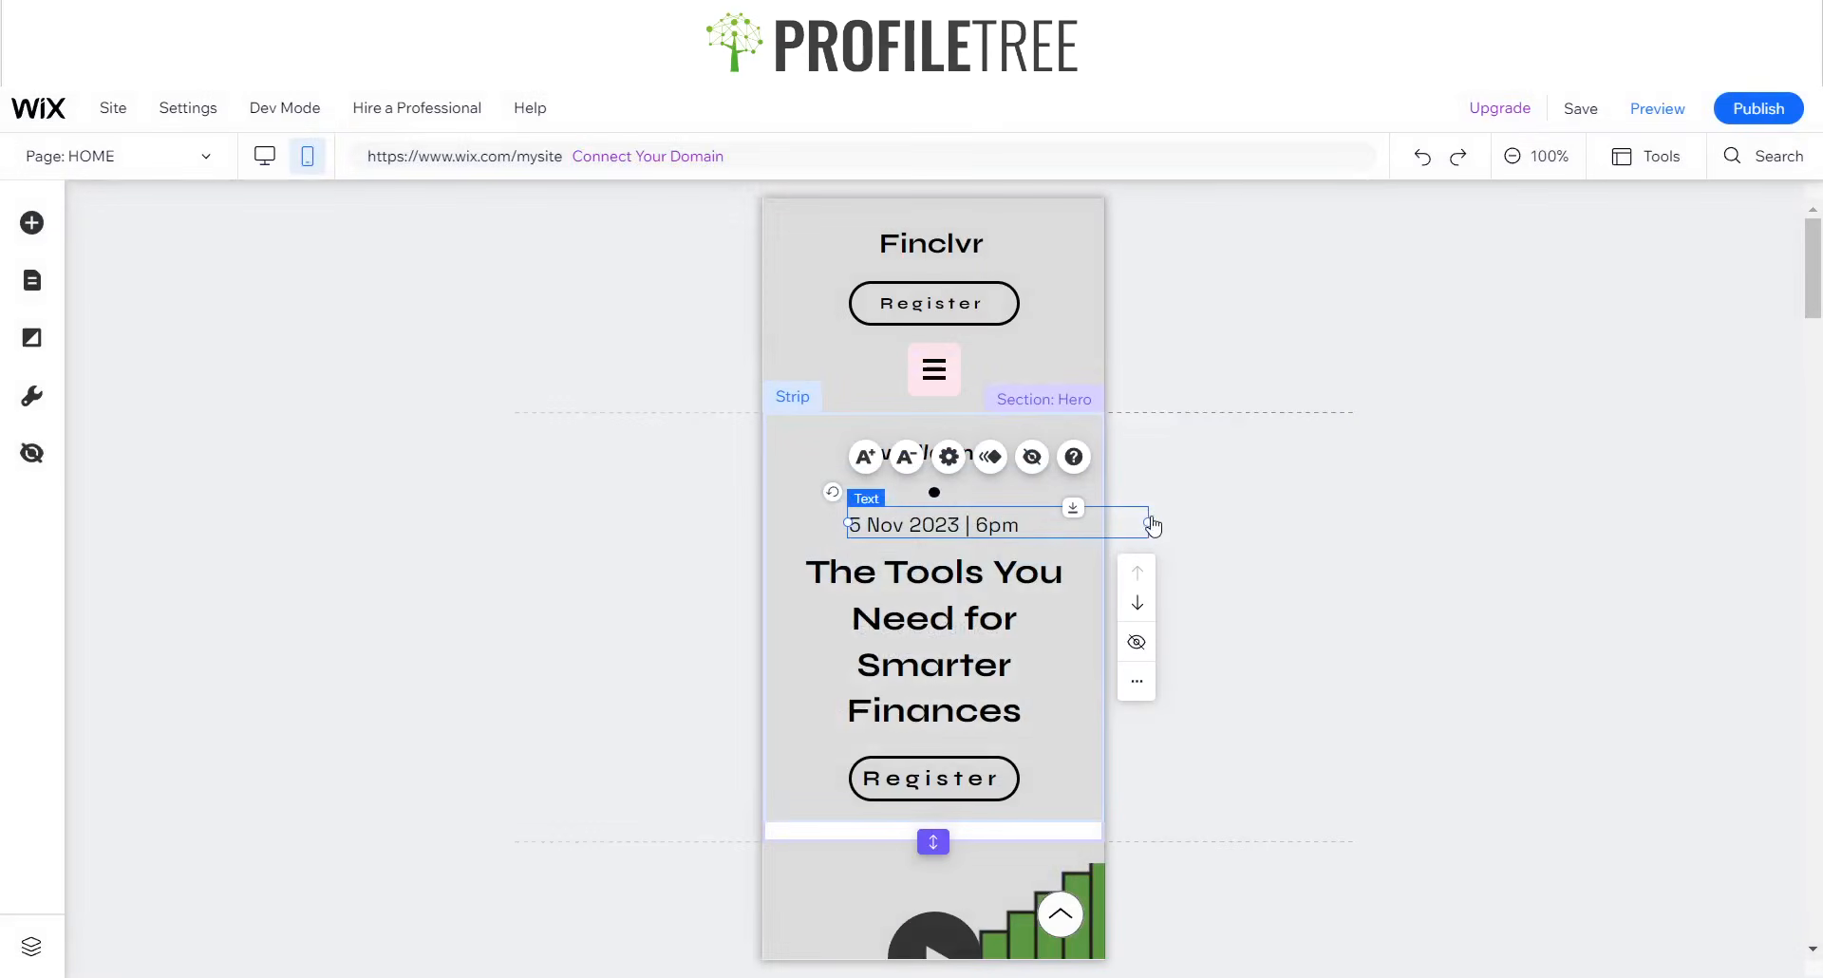
{"action": "left_click", "coordinate": [1147, 530]}
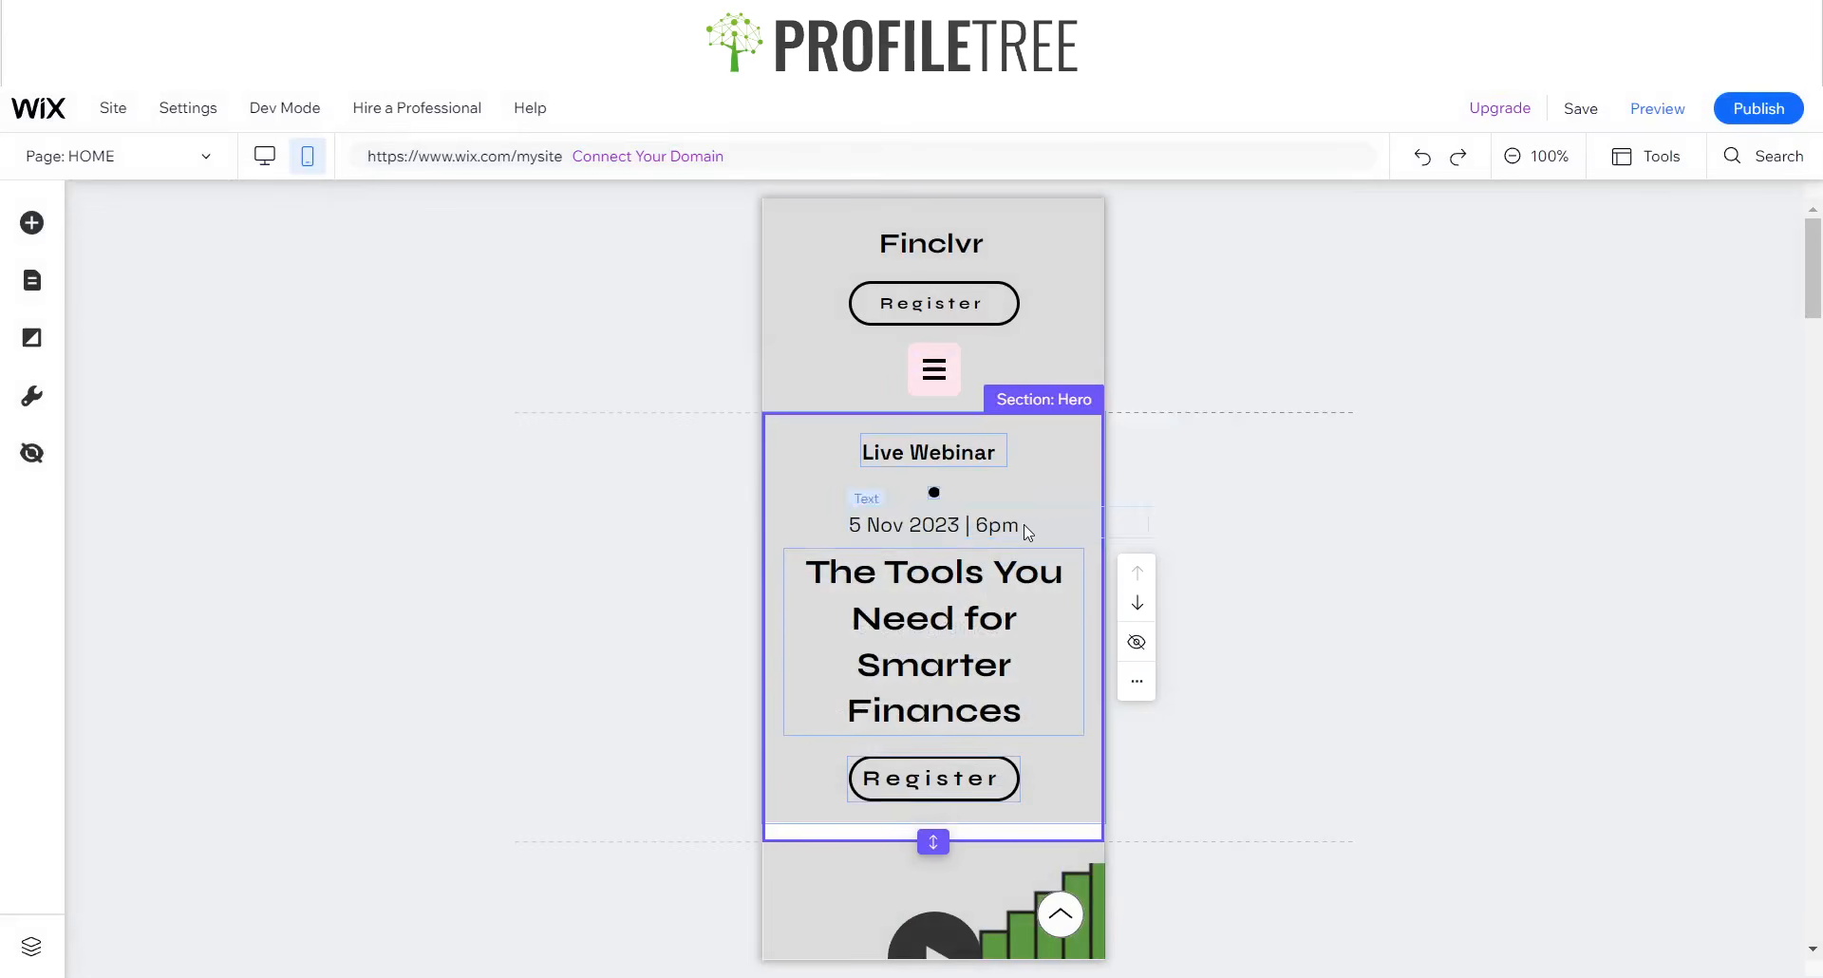
{"action": "left_click", "coordinate": [994, 527]}
{"action": "left_click_drag", "start_coordinate": [963, 527], "coordinate": [906, 525]}
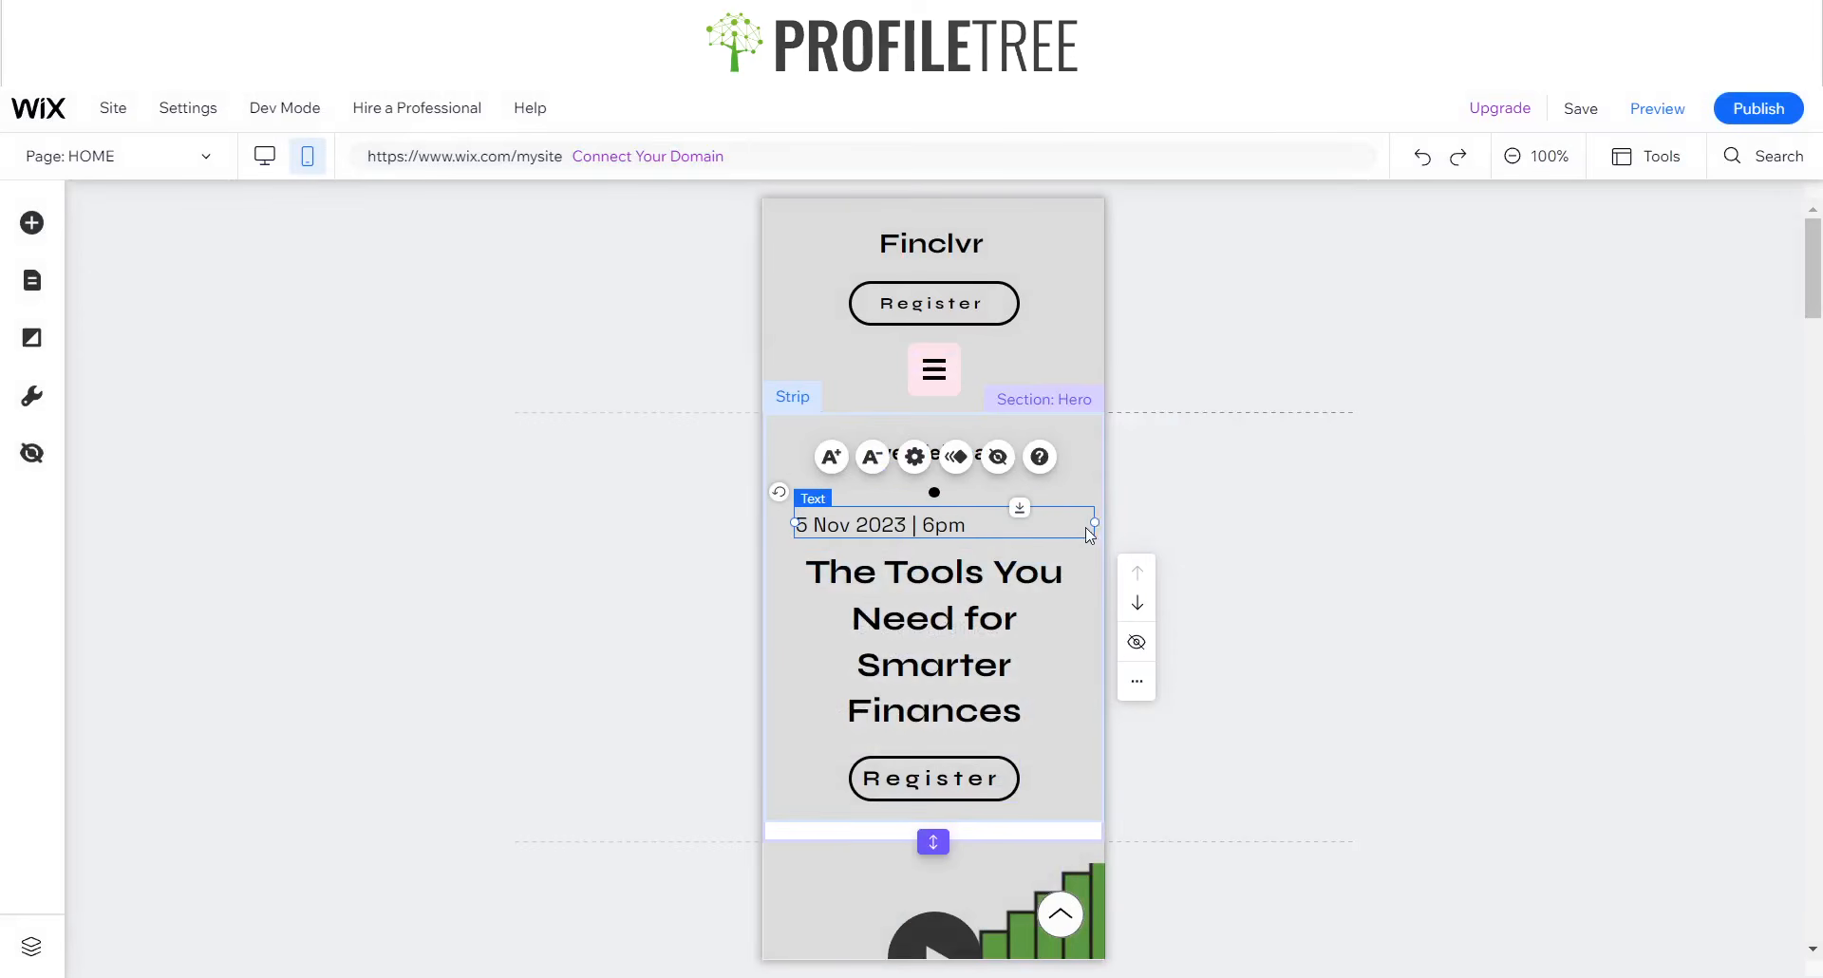
{"action": "left_click_drag", "start_coordinate": [1096, 529], "coordinate": [949, 524]}
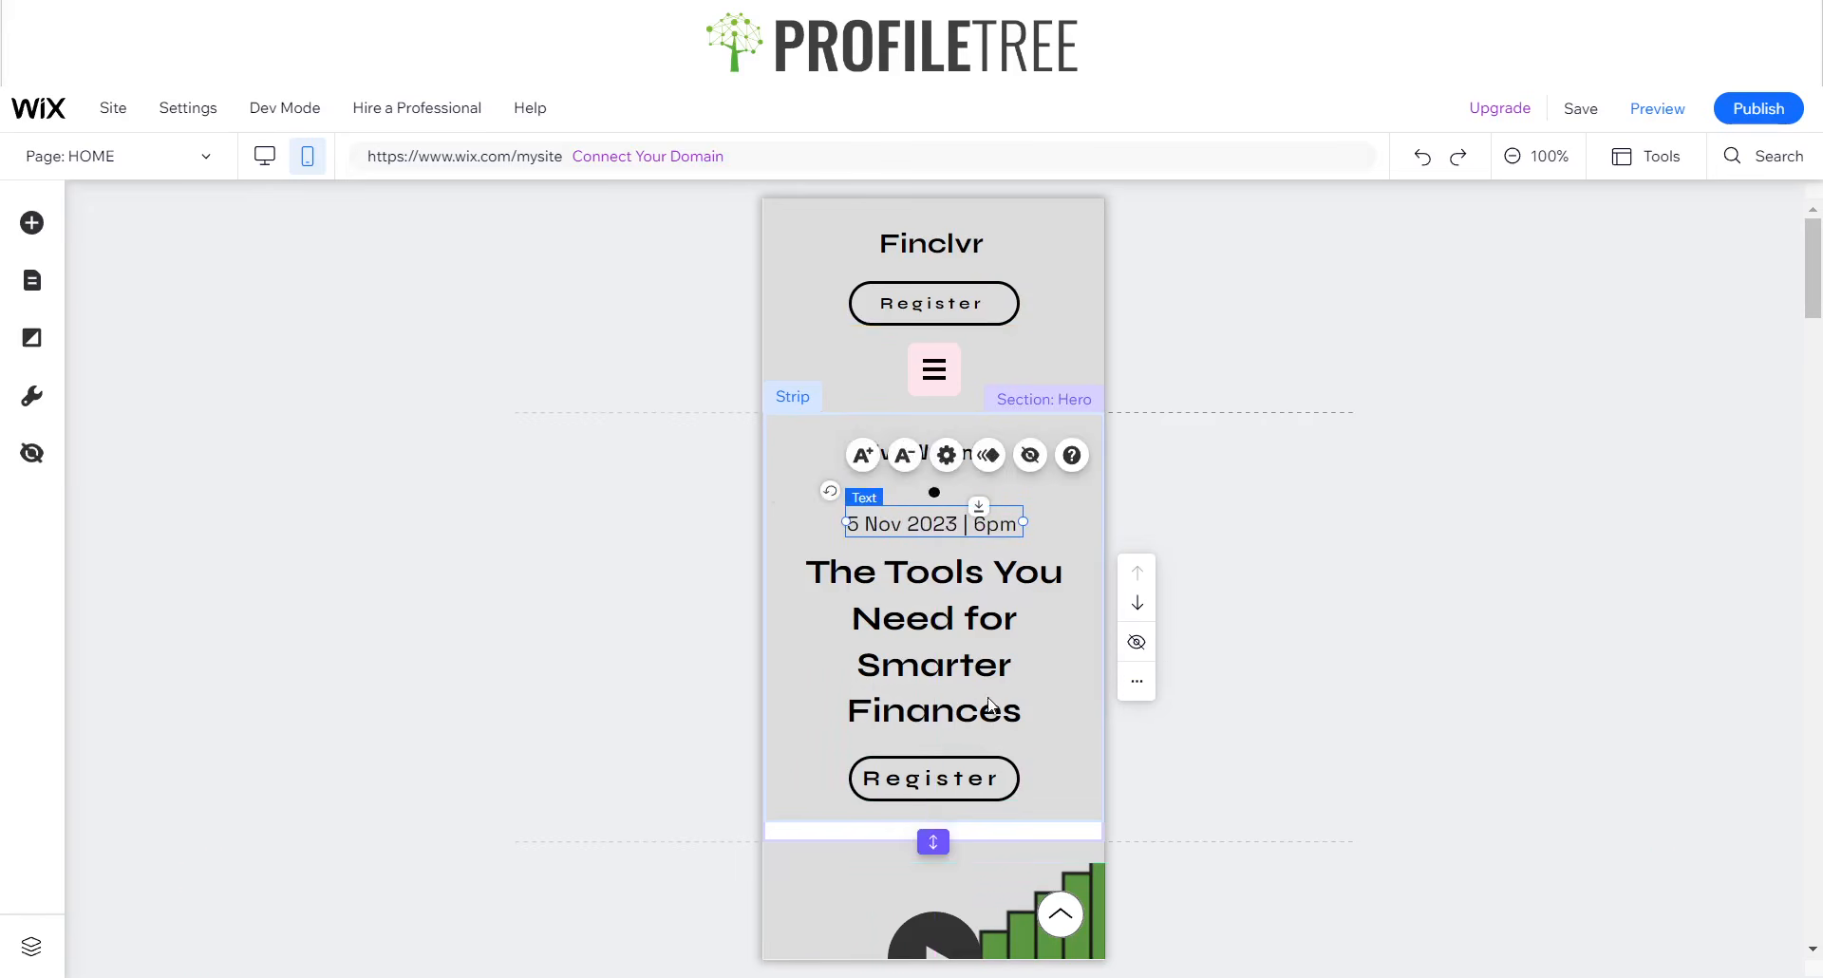
- Hide the video section between the Hero and About the Webinar sections from the mobile site
{"action": "scroll", "coordinate": [883, 589], "scroll_direction": "down", "scroll_amount": 6}
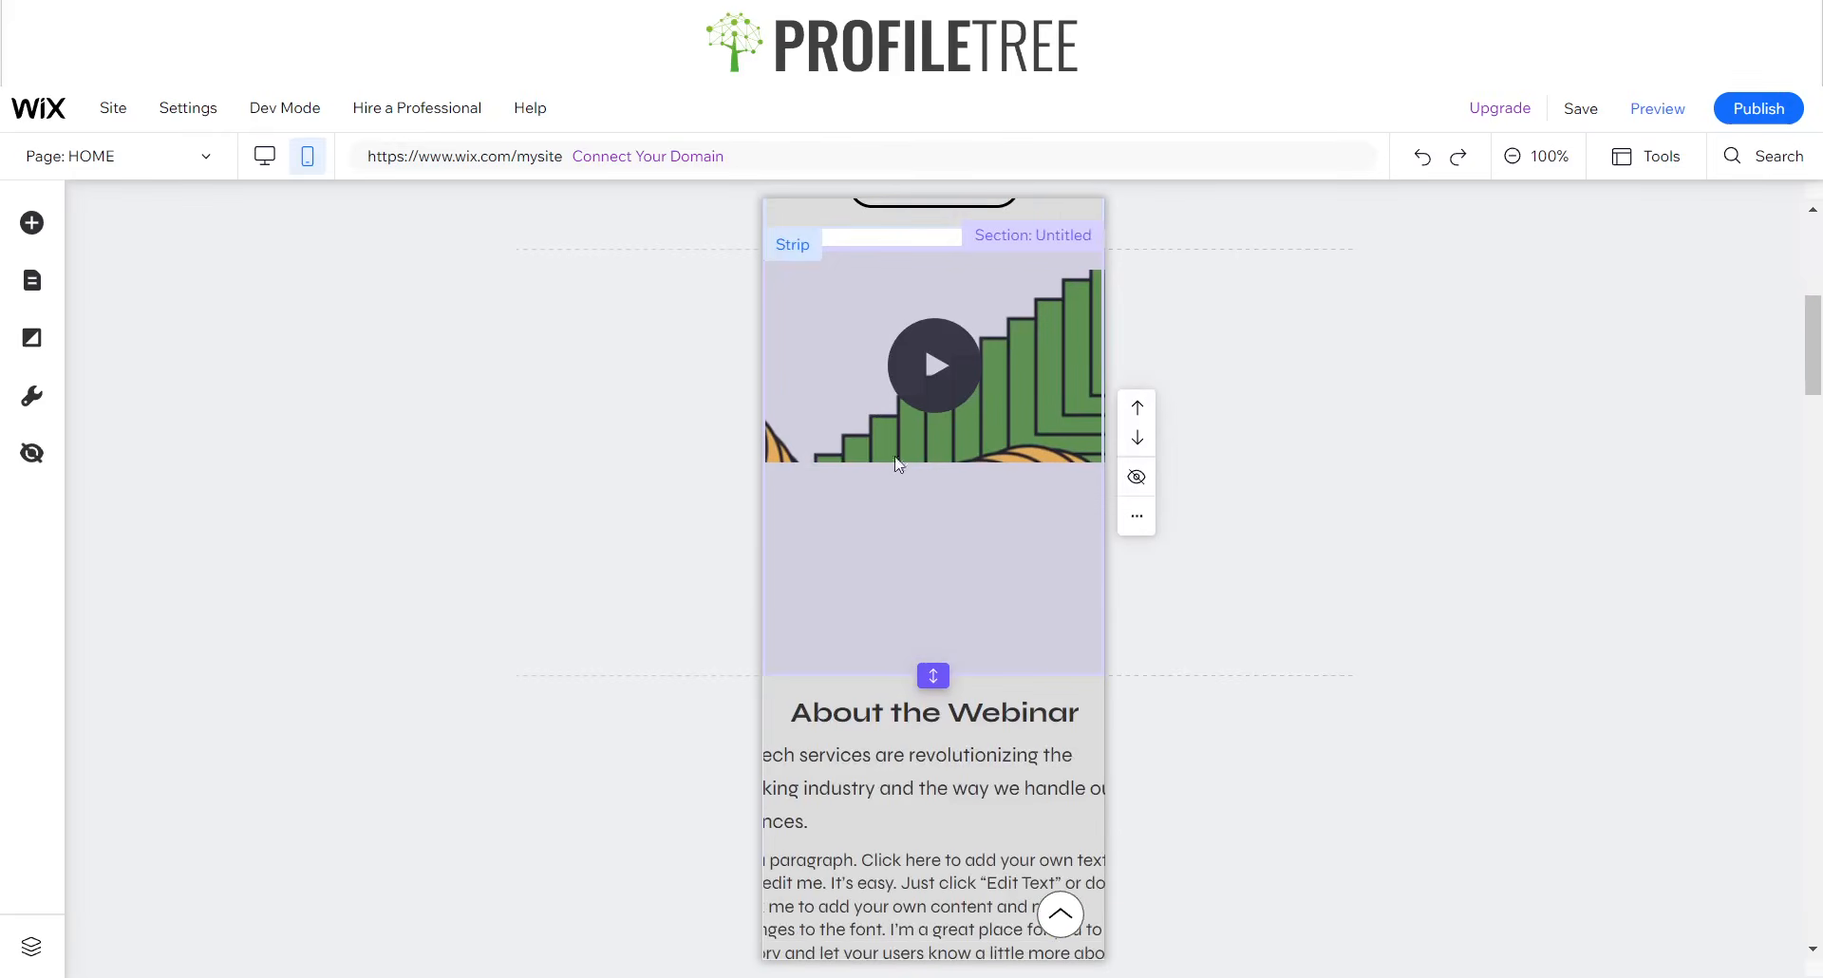
{"action": "left_click", "coordinate": [834, 406]}
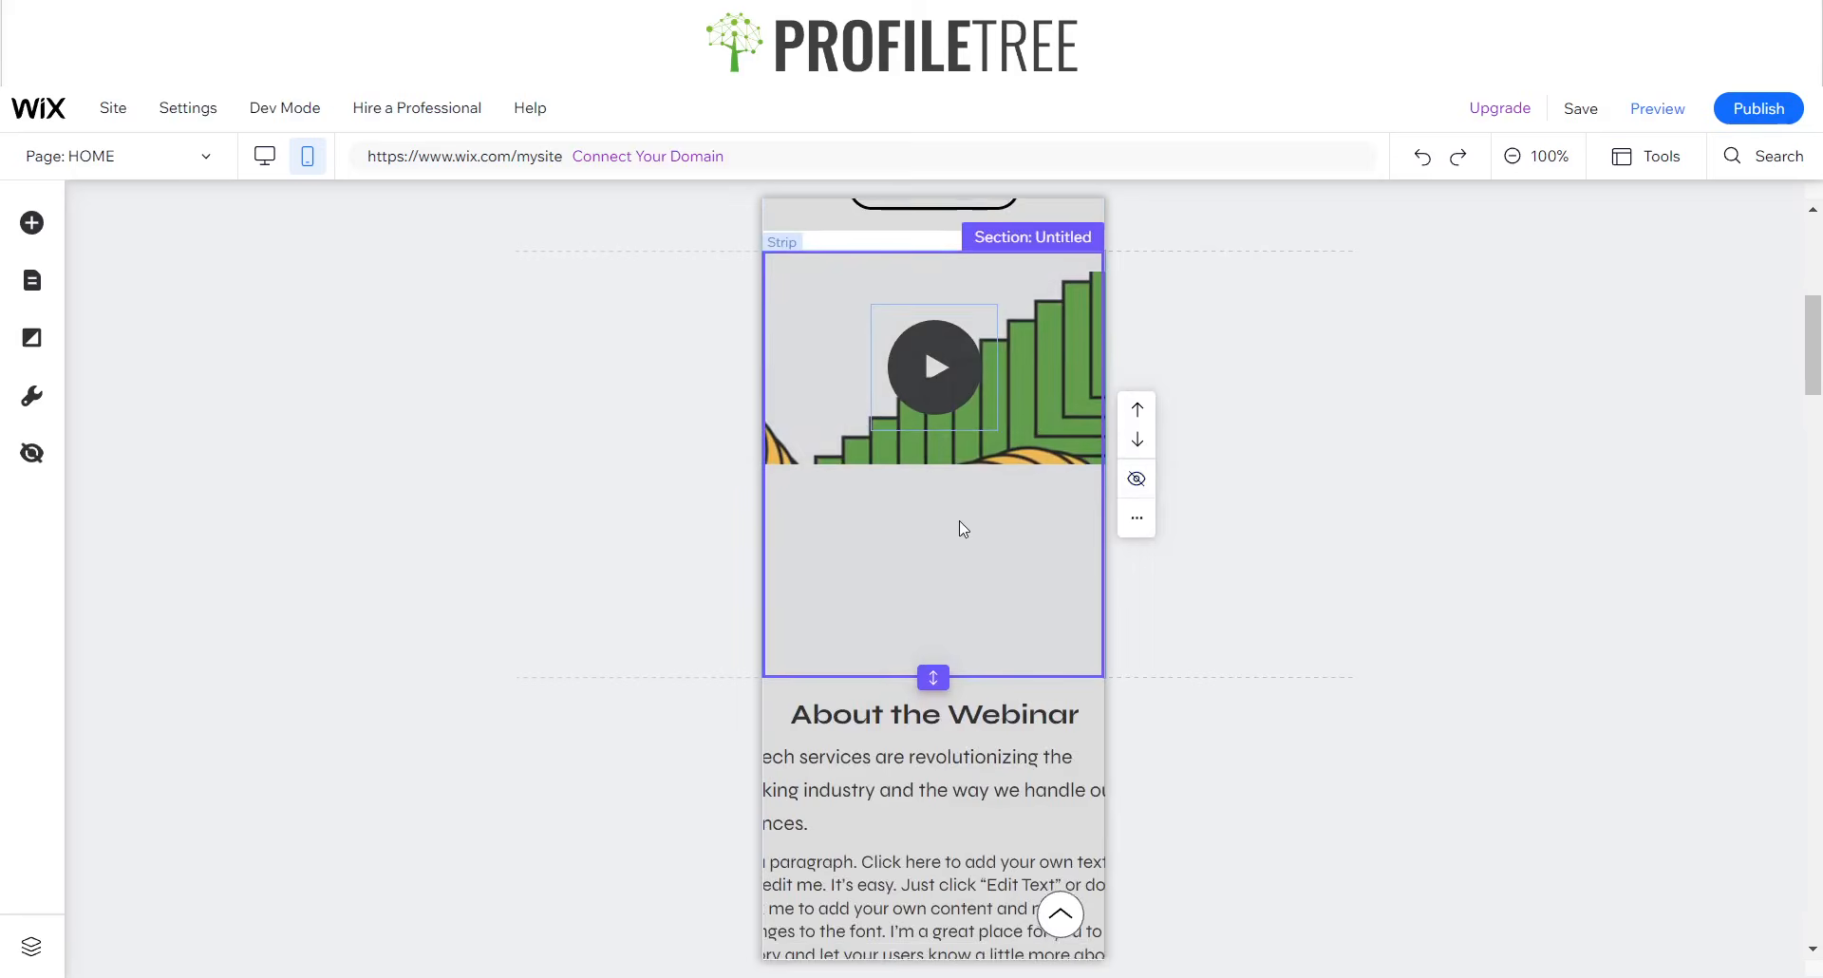
{"action": "scroll", "coordinate": [954, 532], "scroll_direction": "up", "scroll_amount": 2}
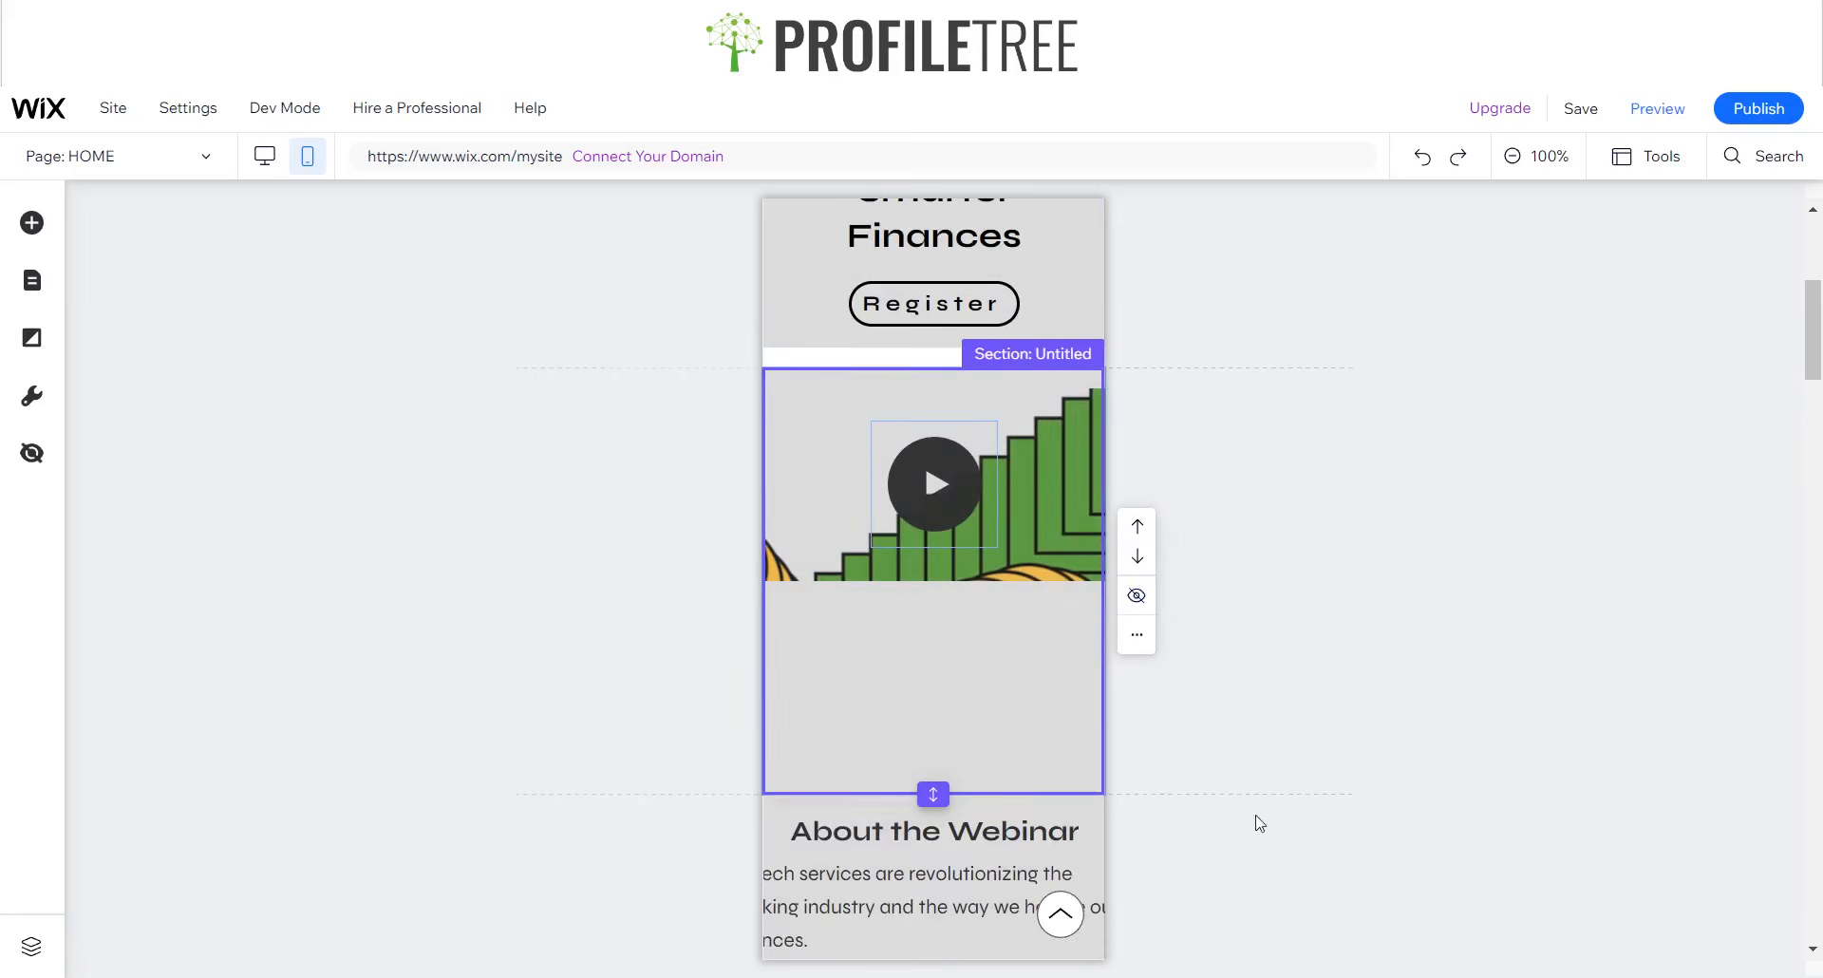
{"action": "right_click", "coordinate": [980, 590]}
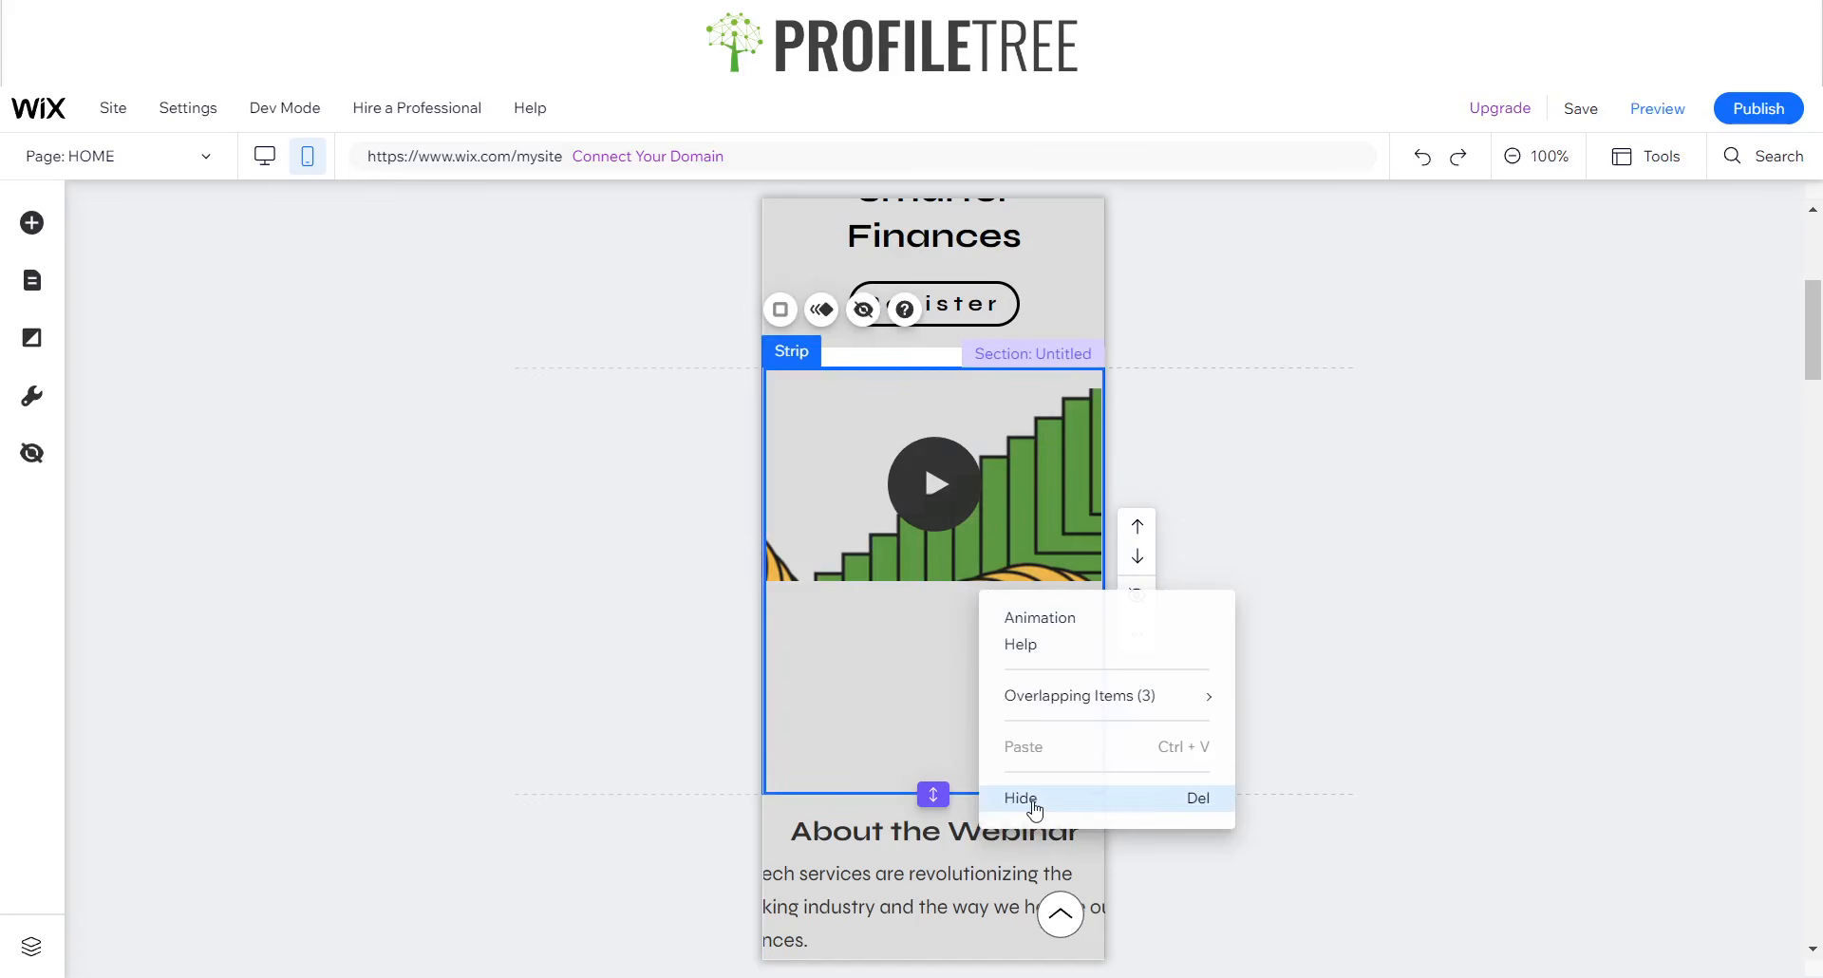
{"action": "left_click", "coordinate": [1052, 538]}
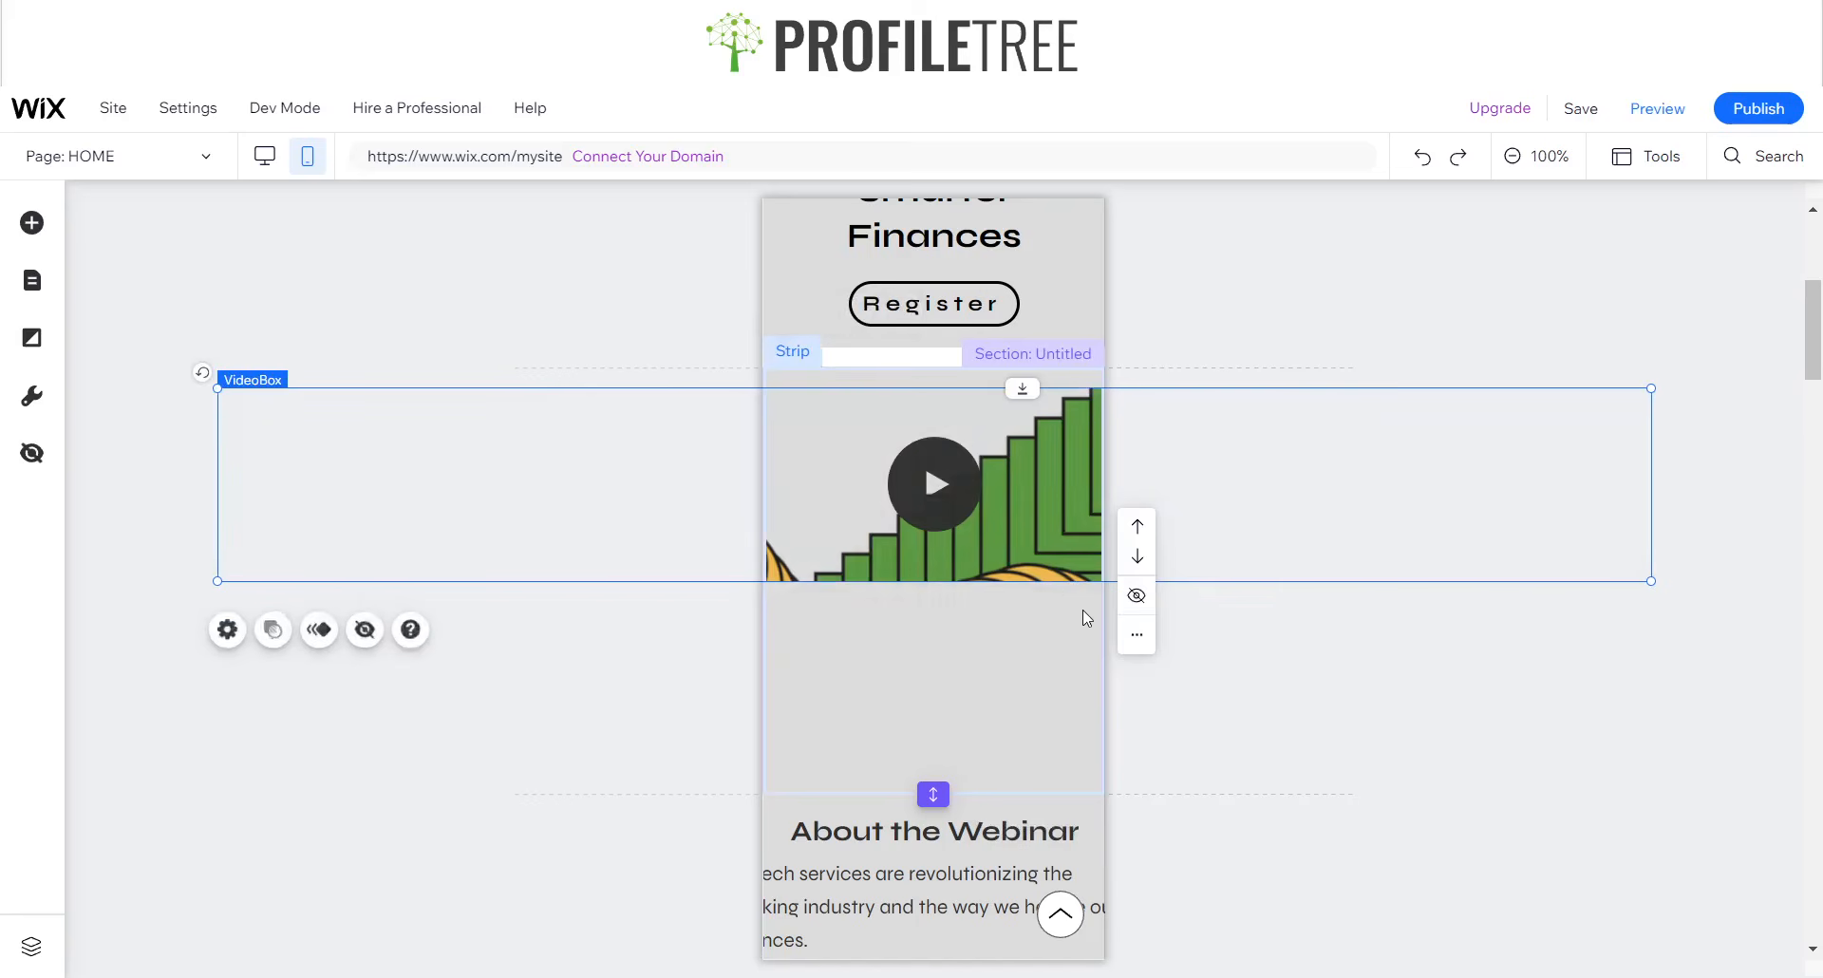
{"action": "left_click", "coordinate": [1135, 599]}
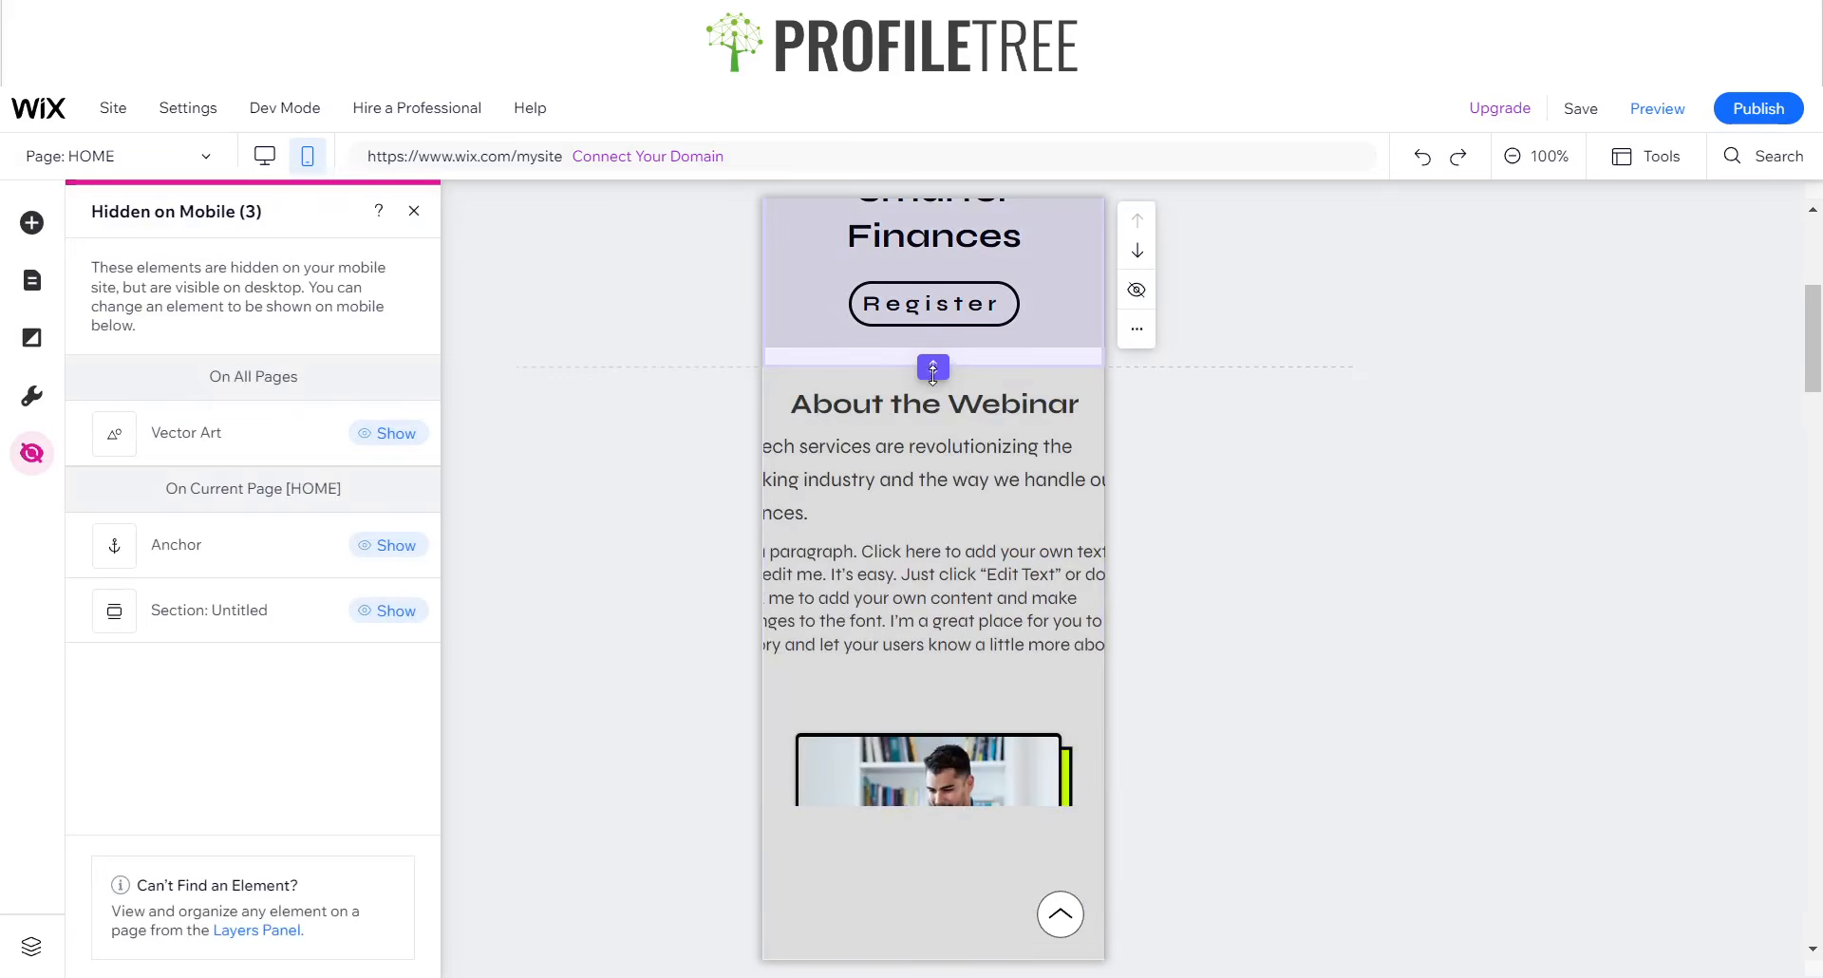
- Reduce the Hero section's height to about 385 to remove the white gap beneath its strip
{"action": "left_click", "coordinate": [938, 358]}
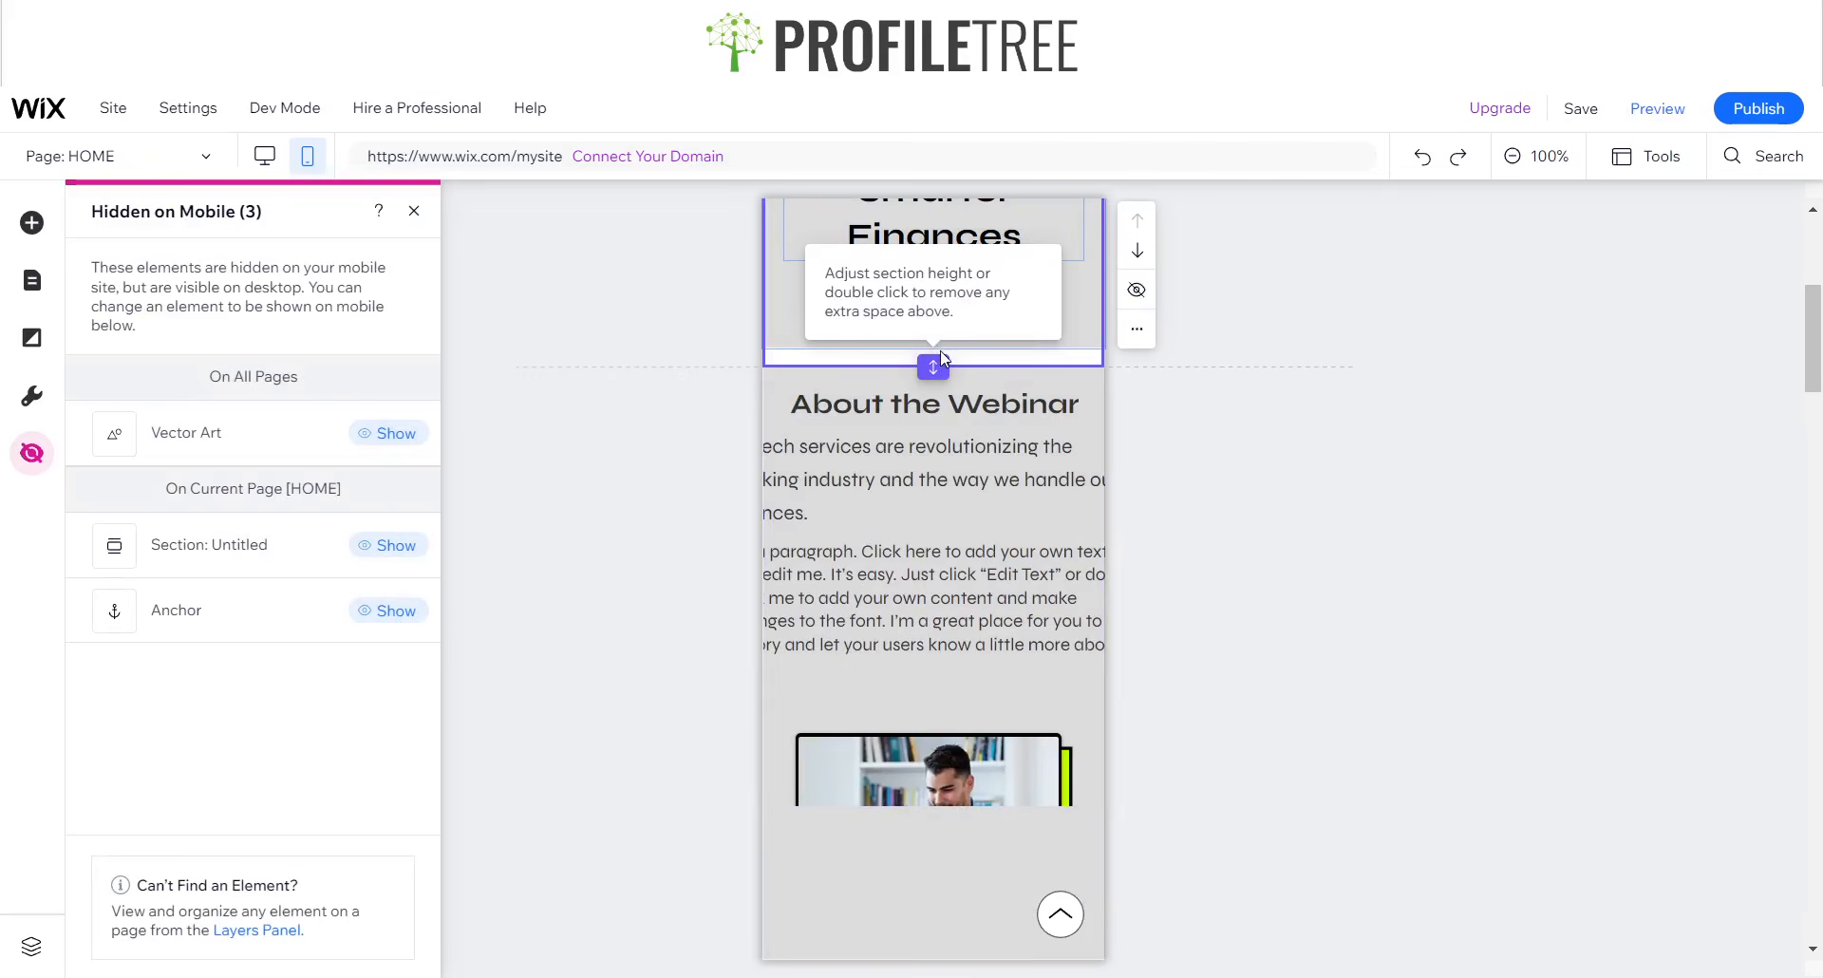
{"action": "left_click_drag", "start_coordinate": [941, 358], "coordinate": [943, 349]}
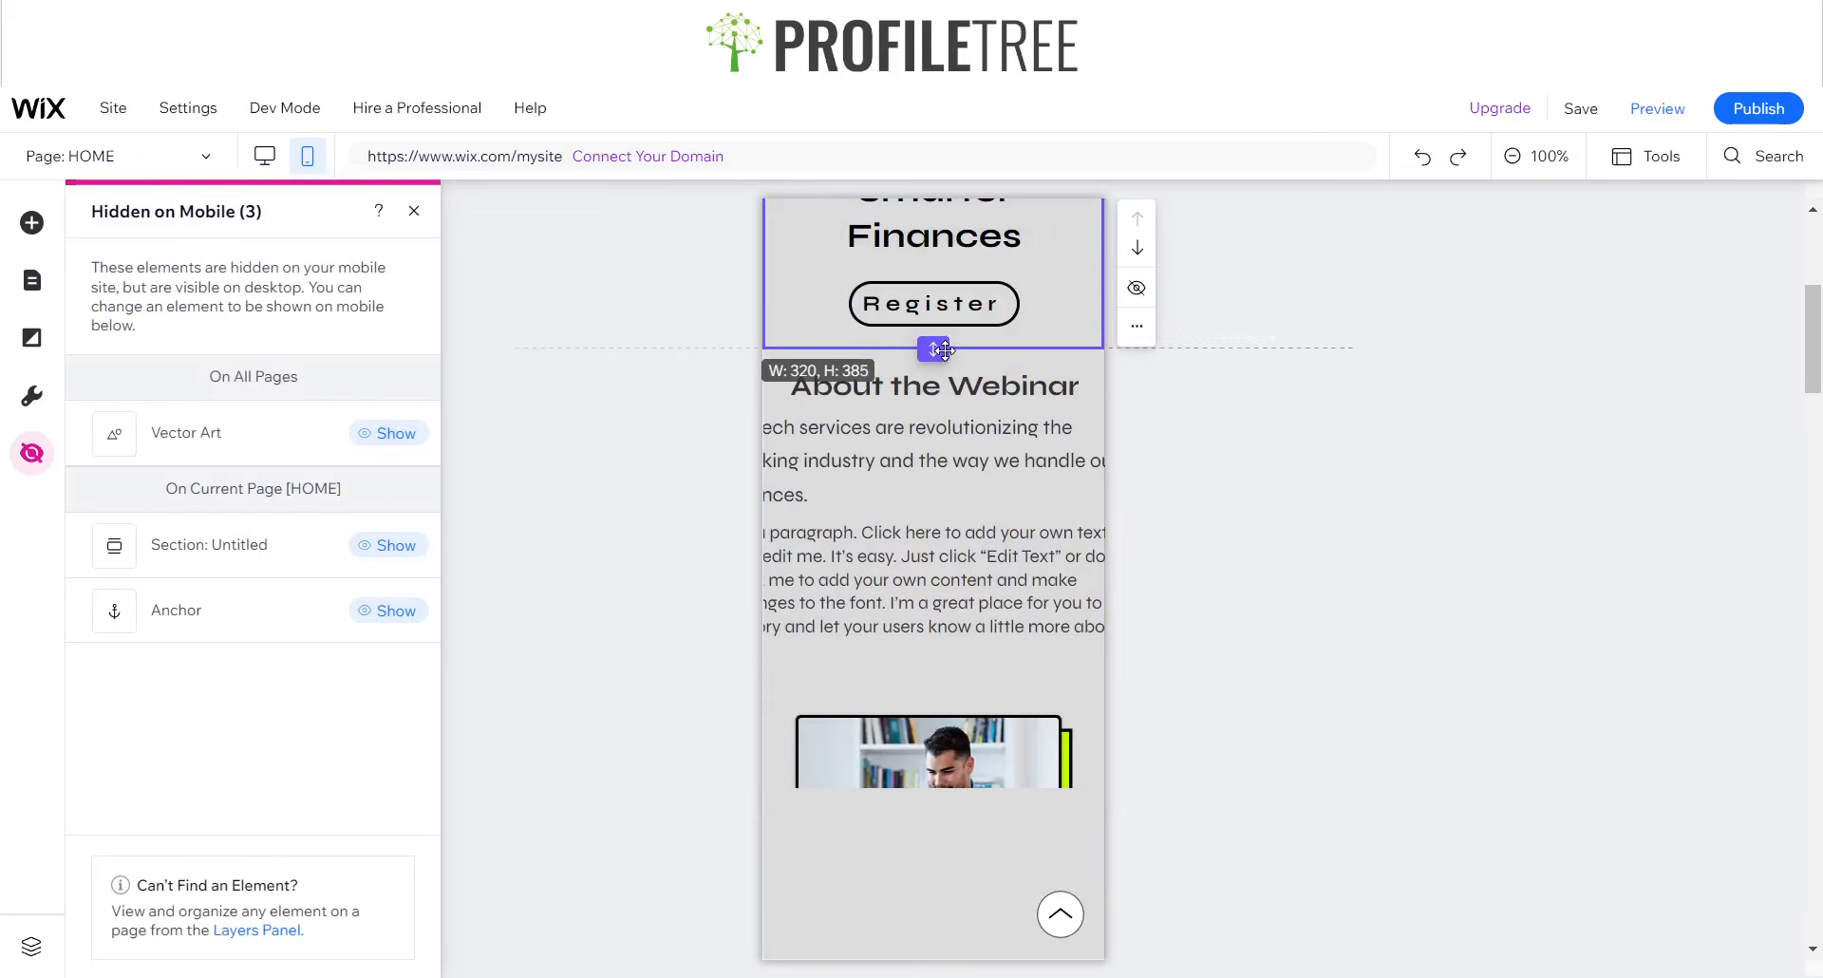
{"action": "left_click", "coordinate": [846, 499]}
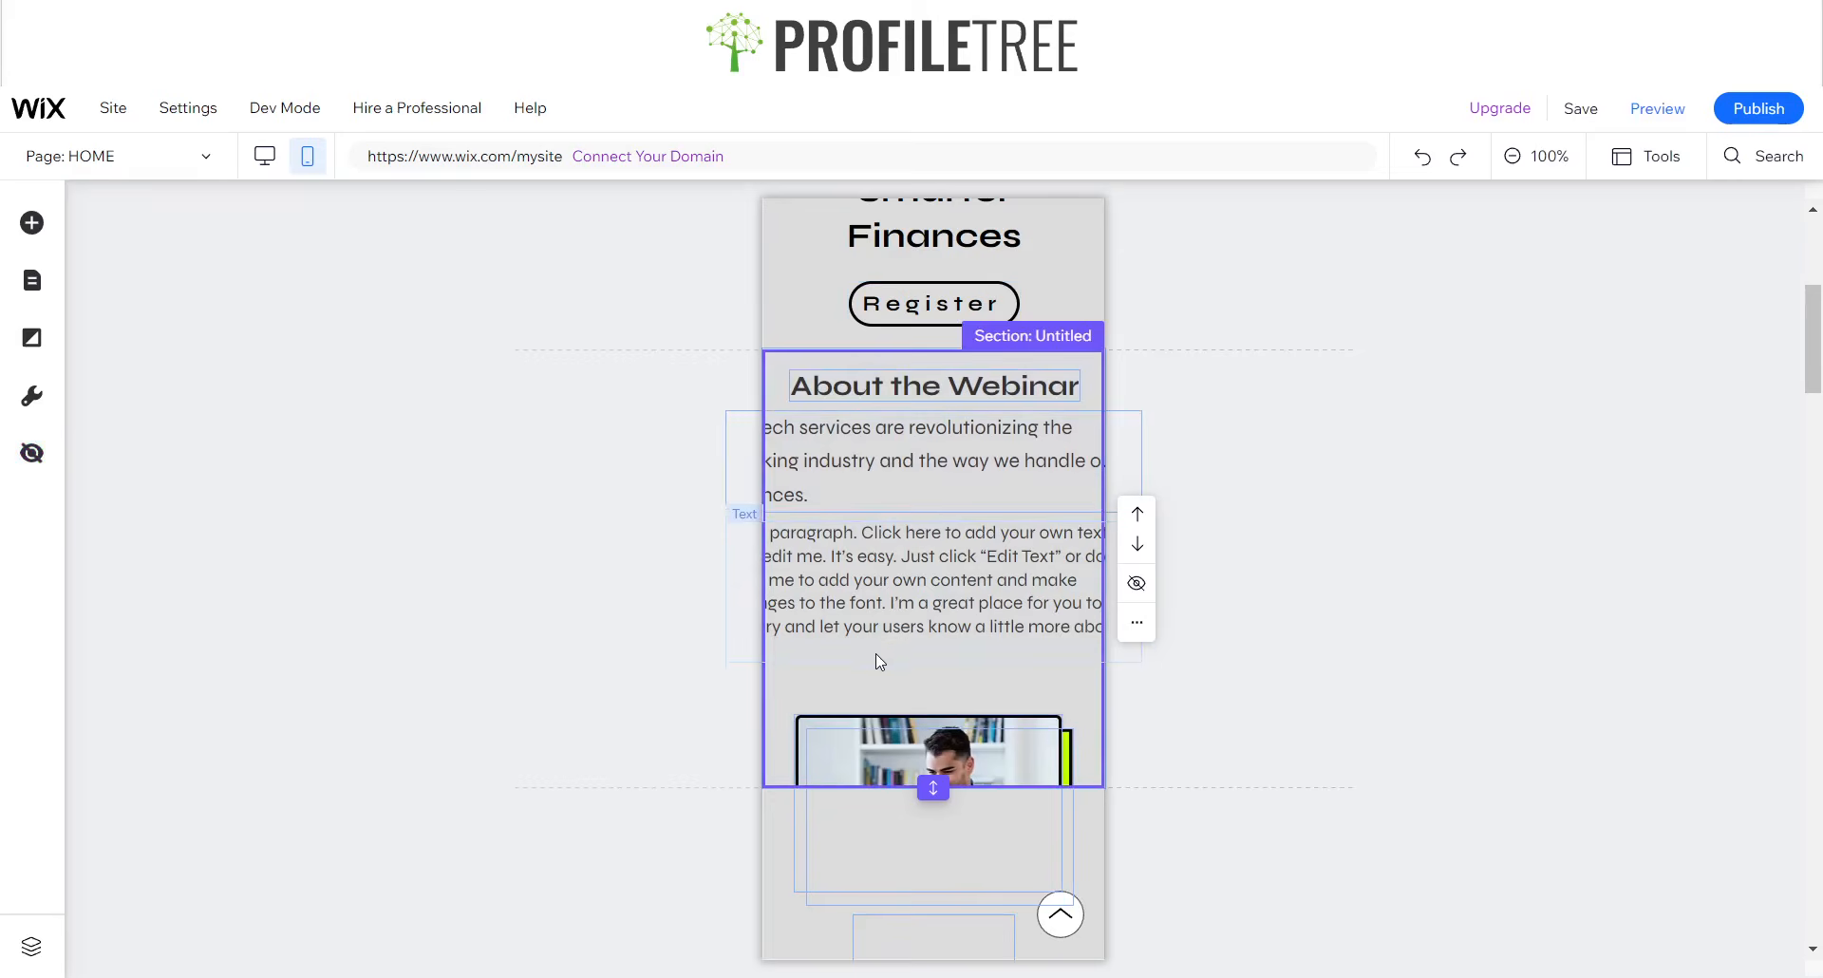
- Hide the container box holding the photo of the man in the About the Webinar section from mobile
{"action": "scroll", "coordinate": [875, 655], "scroll_direction": "down", "scroll_amount": 1}
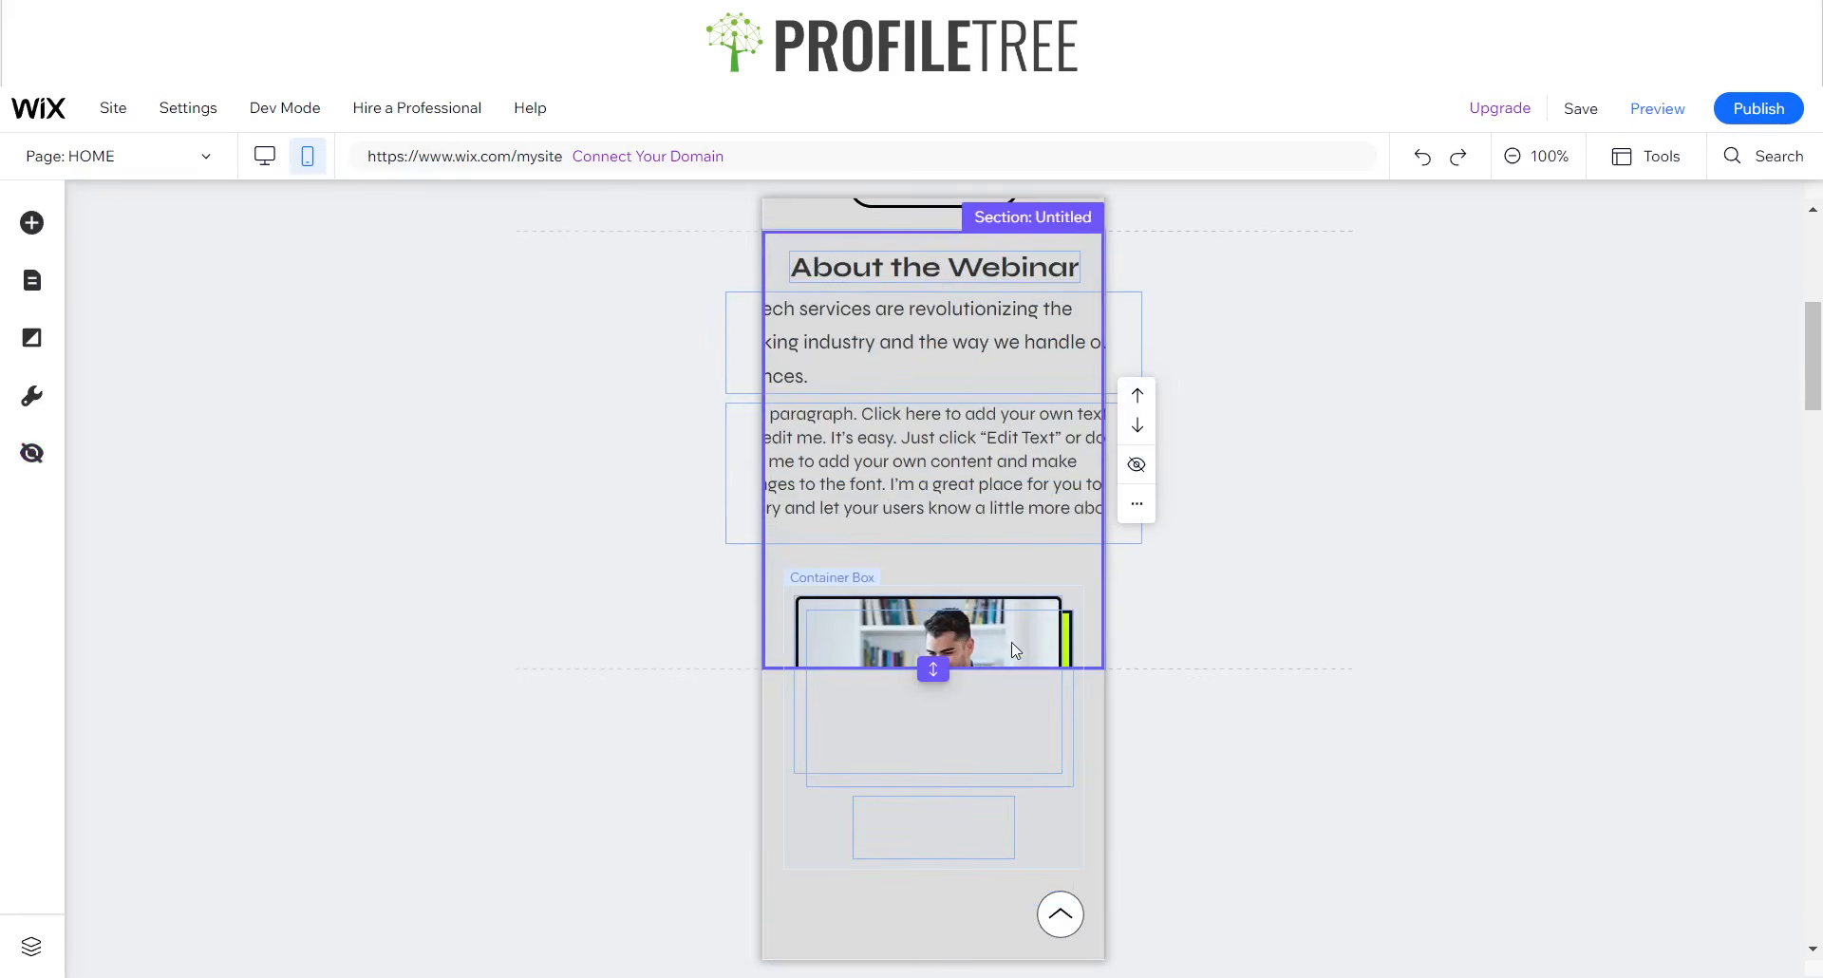
{"action": "scroll", "coordinate": [1014, 651], "scroll_direction": "down", "scroll_amount": 2}
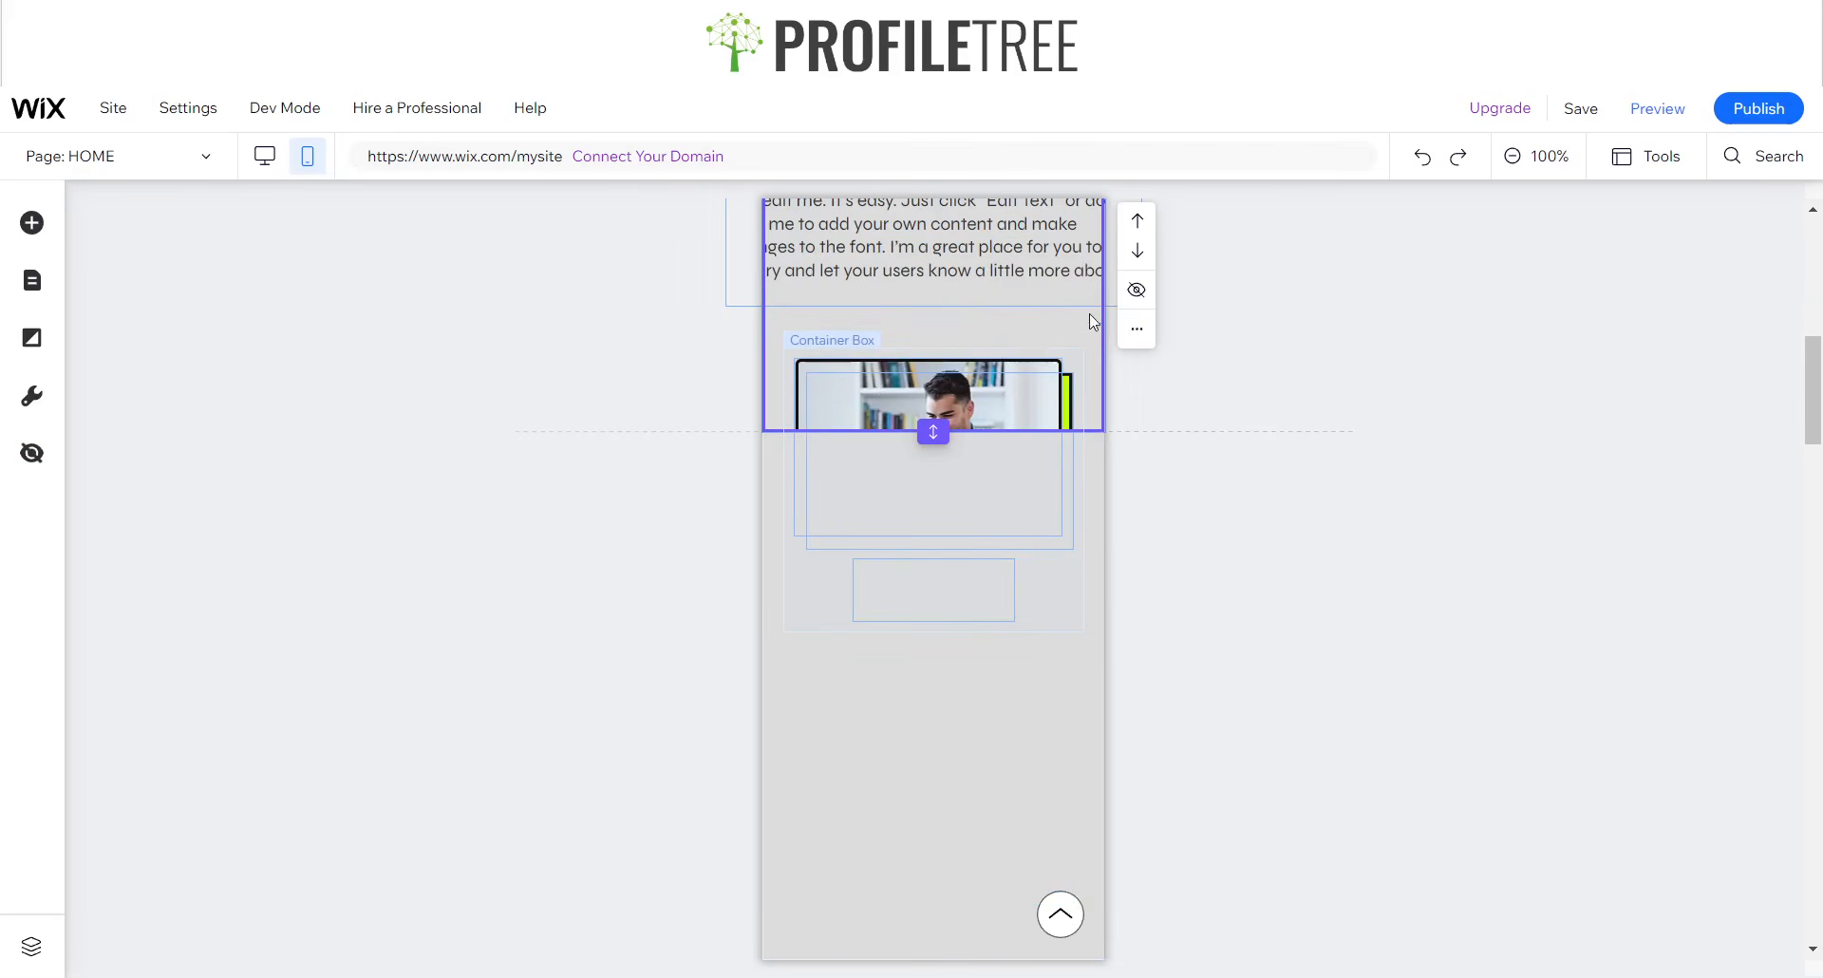
{"action": "left_click", "coordinate": [843, 393]}
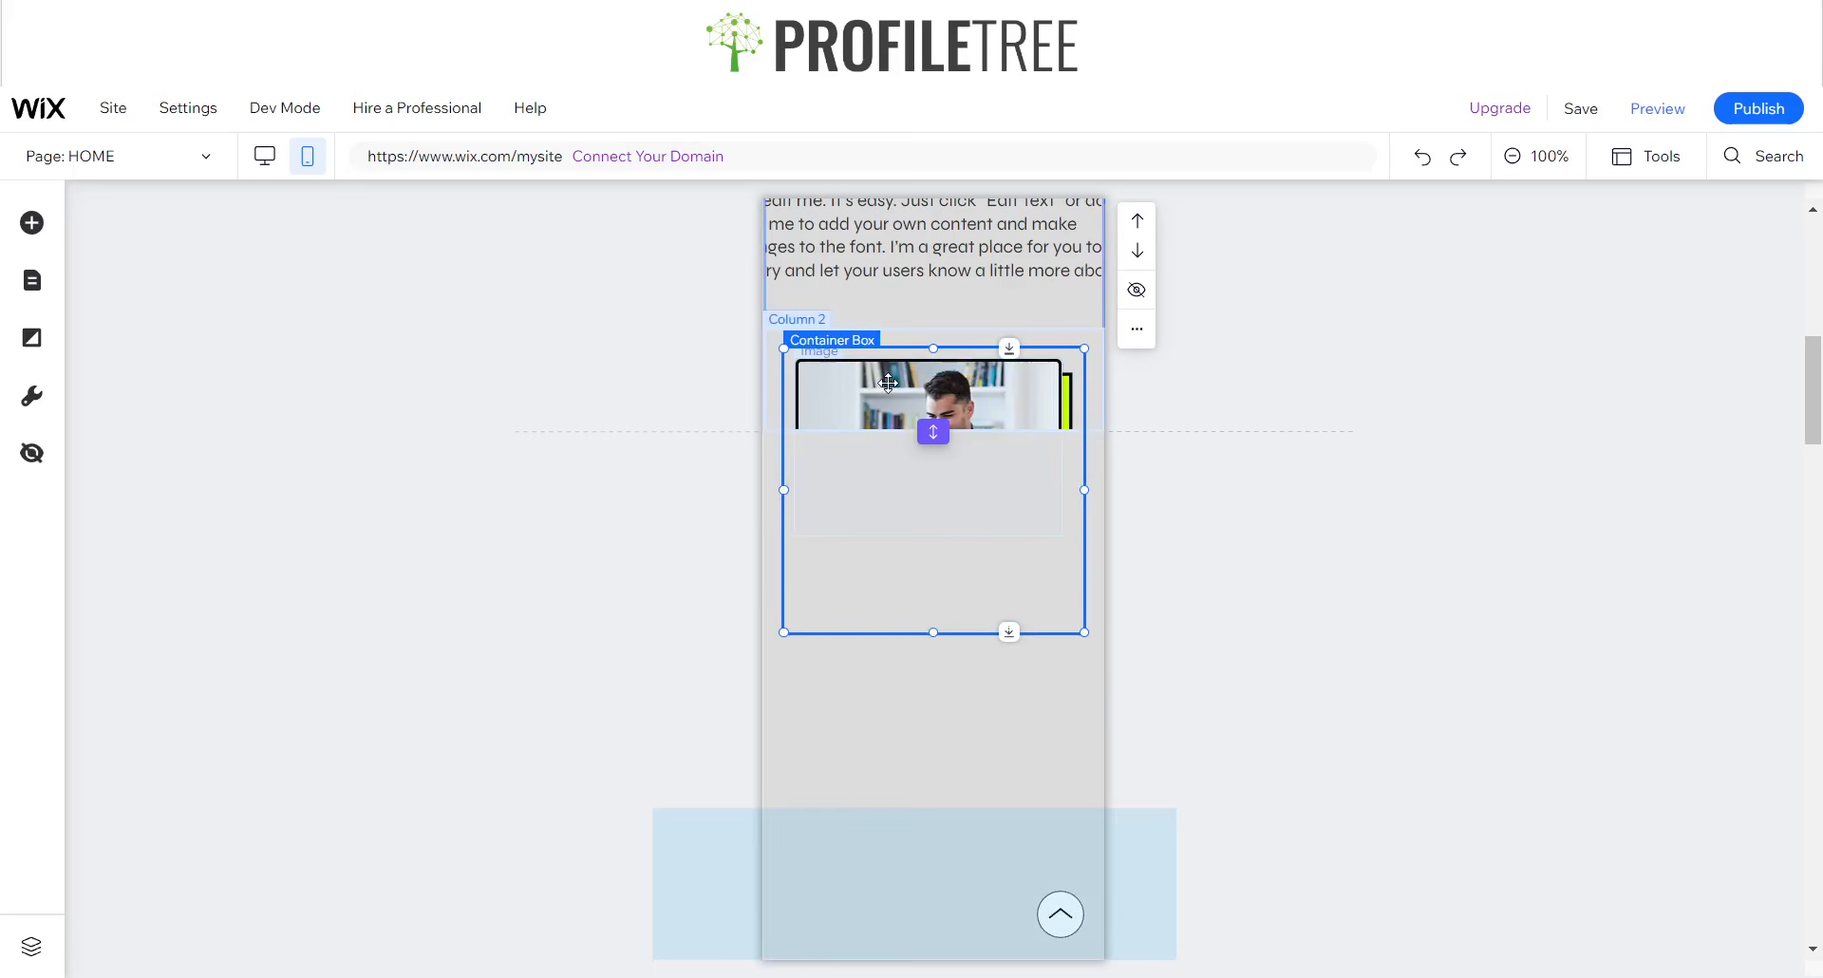
{"action": "left_click", "coordinate": [935, 435]}
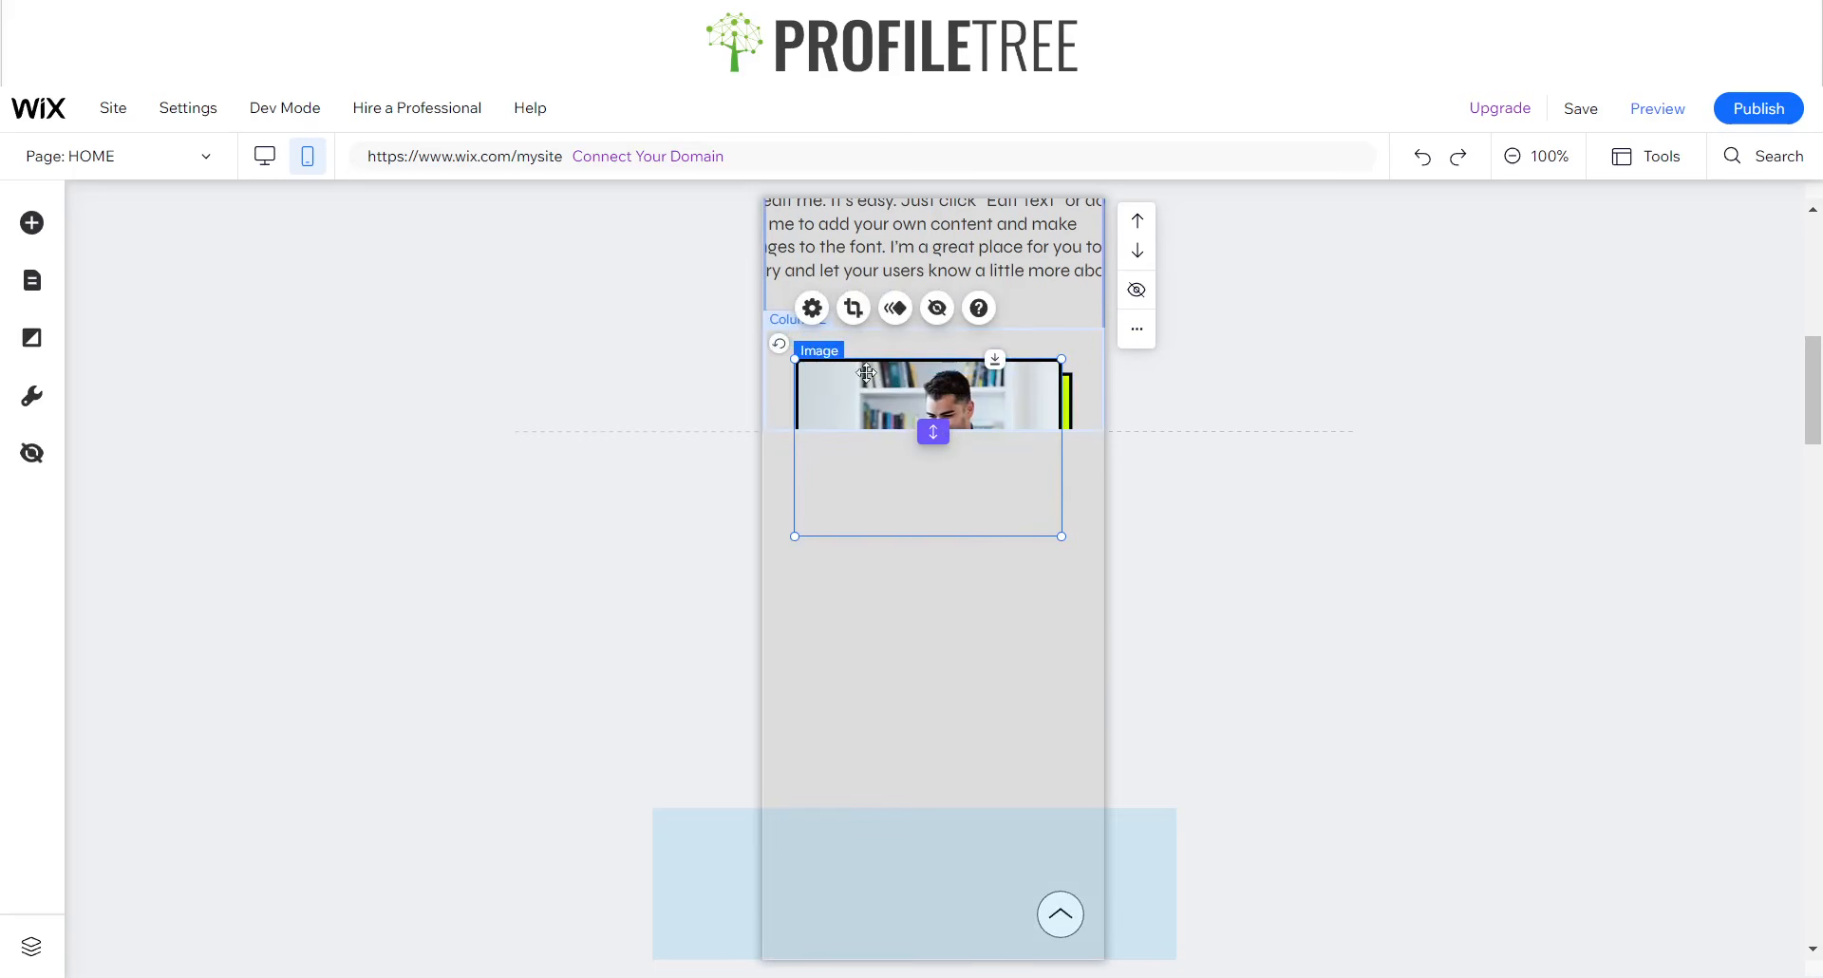
{"action": "left_click", "coordinate": [1076, 357]}
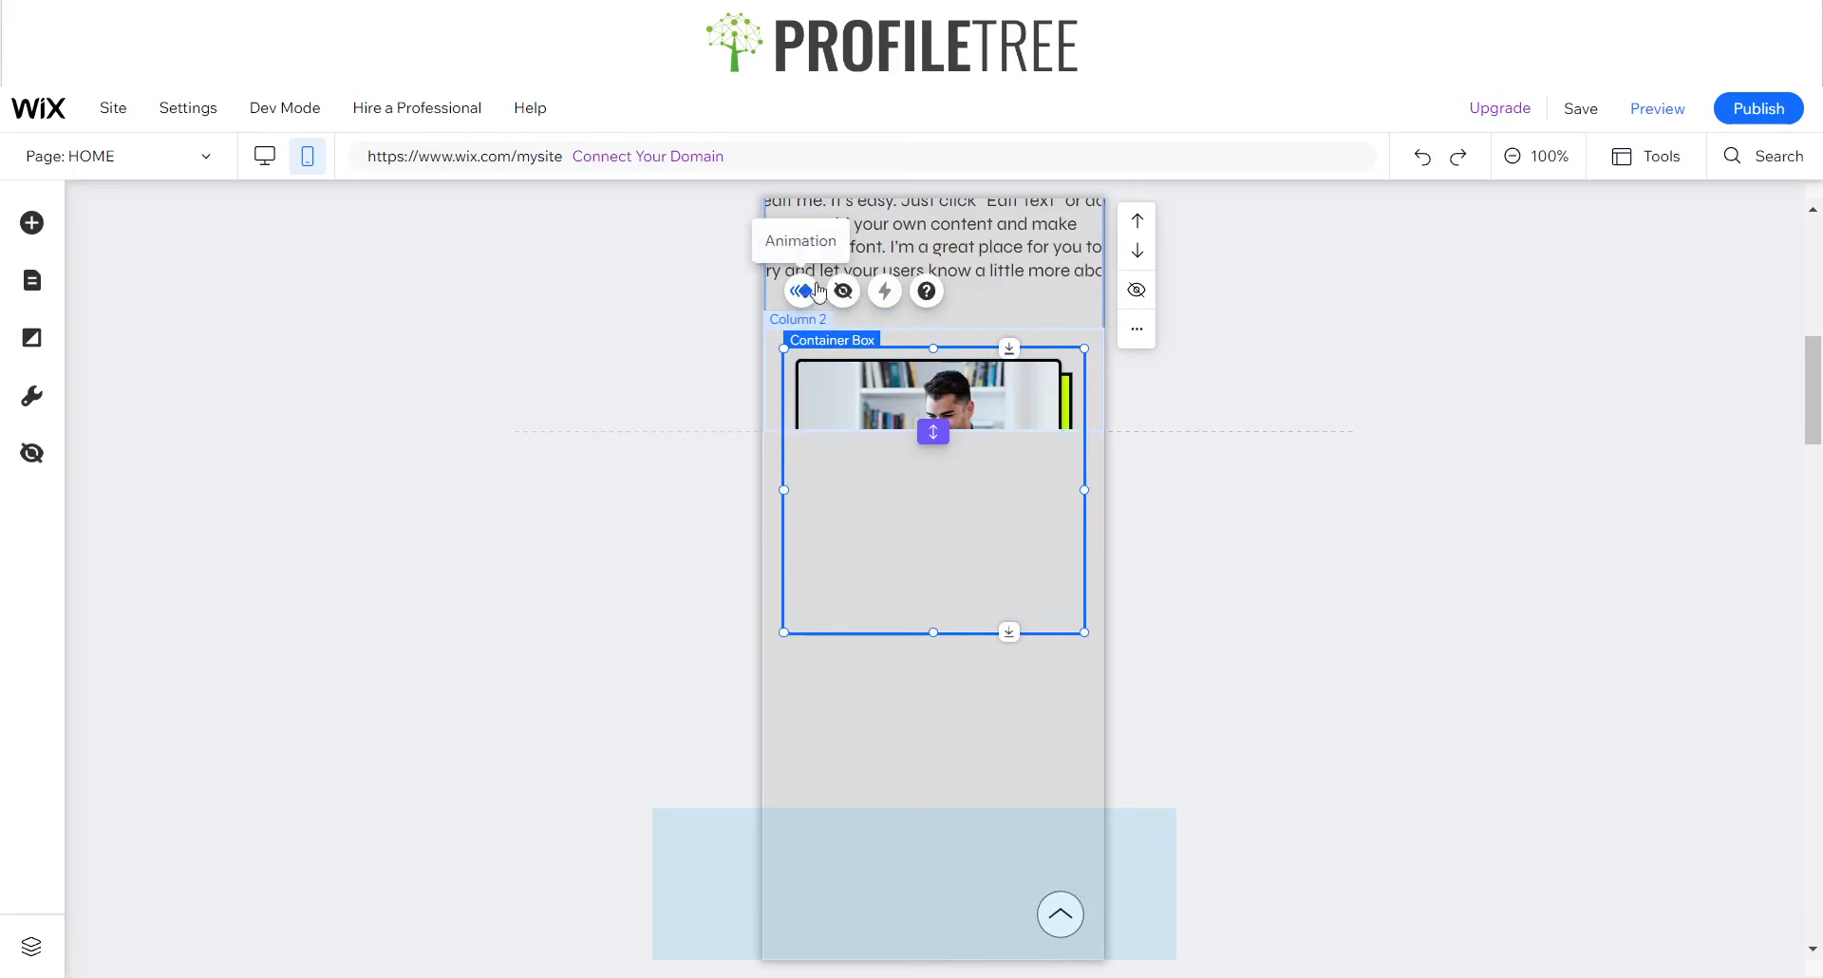
{"action": "left_click", "coordinate": [846, 292]}
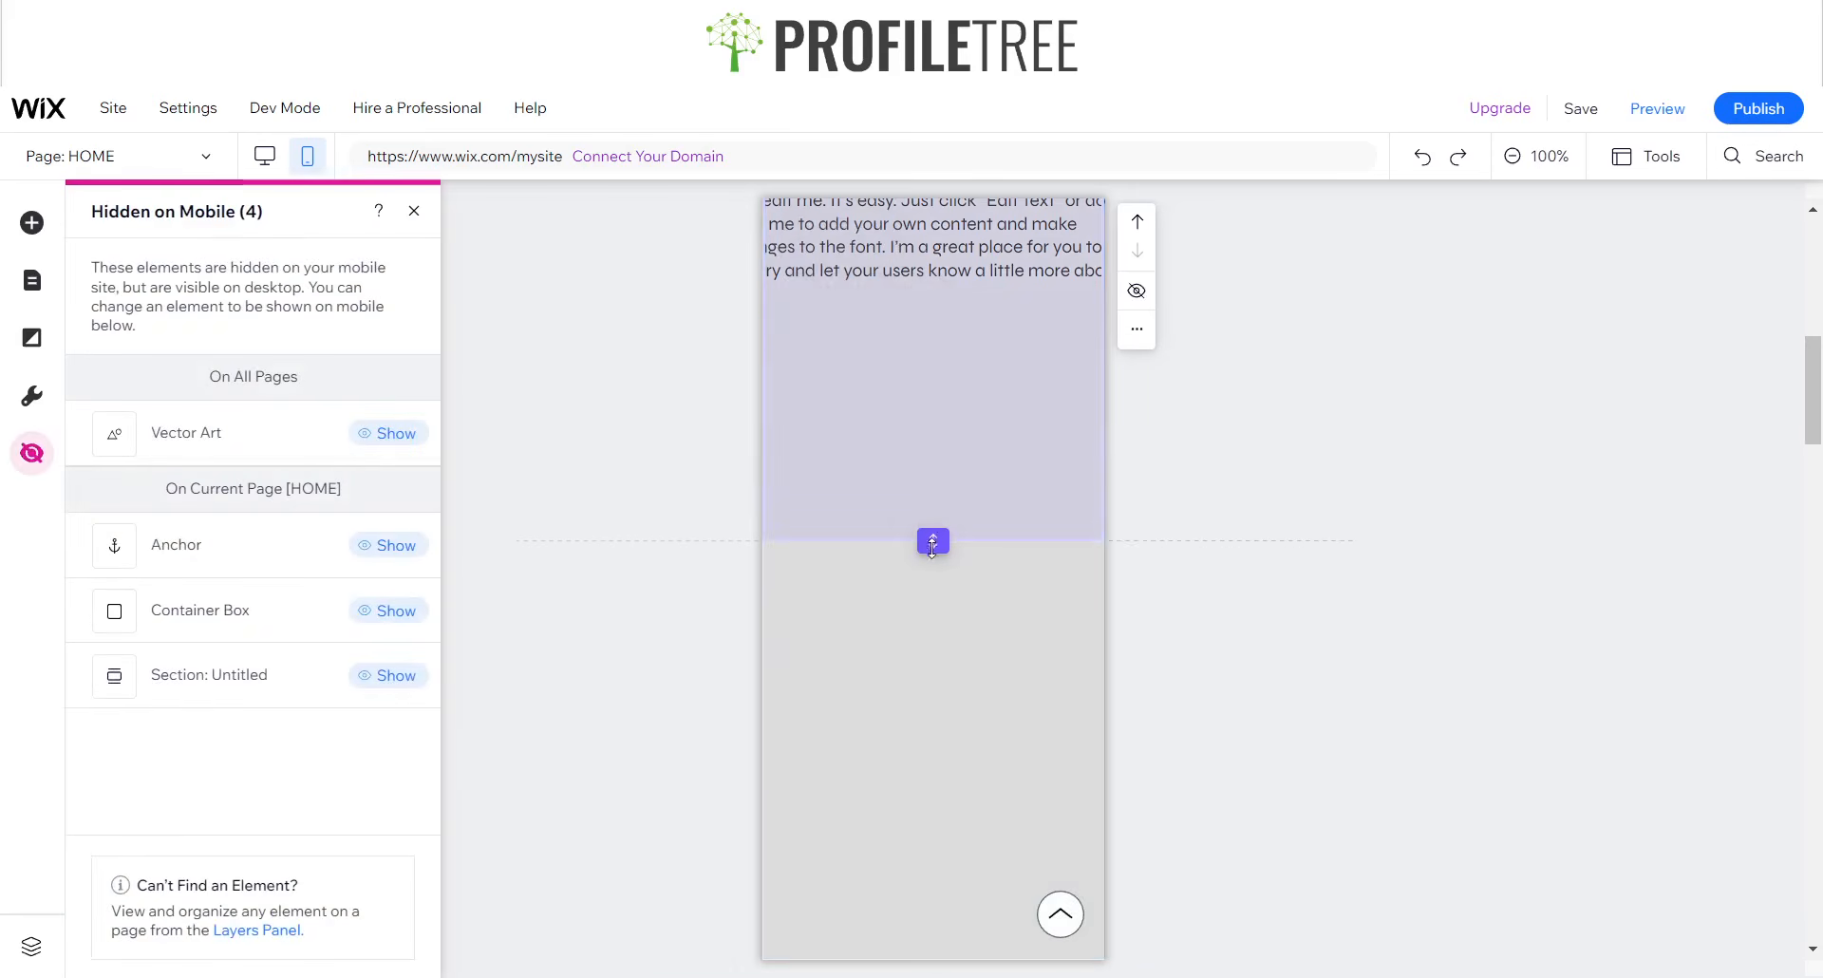
- Hide the whole Meet the Speakers section from the mobile site
{"action": "scroll", "coordinate": [927, 590], "scroll_direction": "down", "scroll_amount": 5}
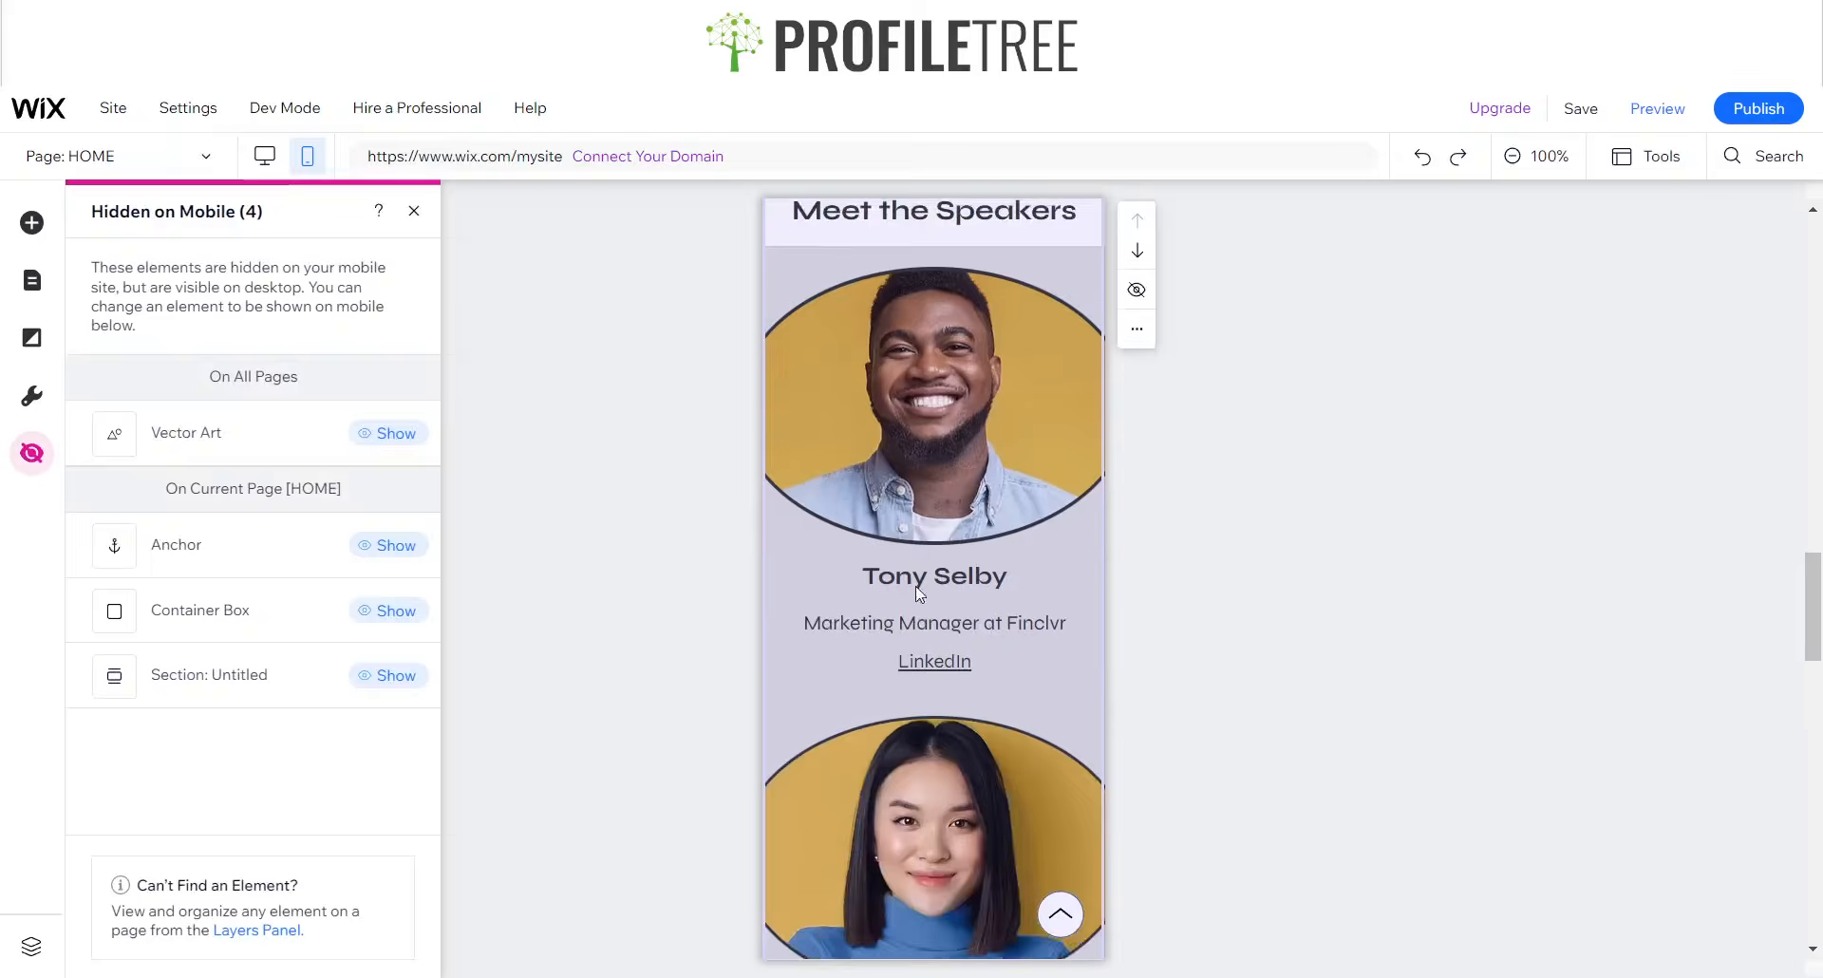
{"action": "scroll", "coordinate": [929, 603], "scroll_direction": "down", "scroll_amount": 3}
{"action": "left_click", "coordinate": [902, 503]}
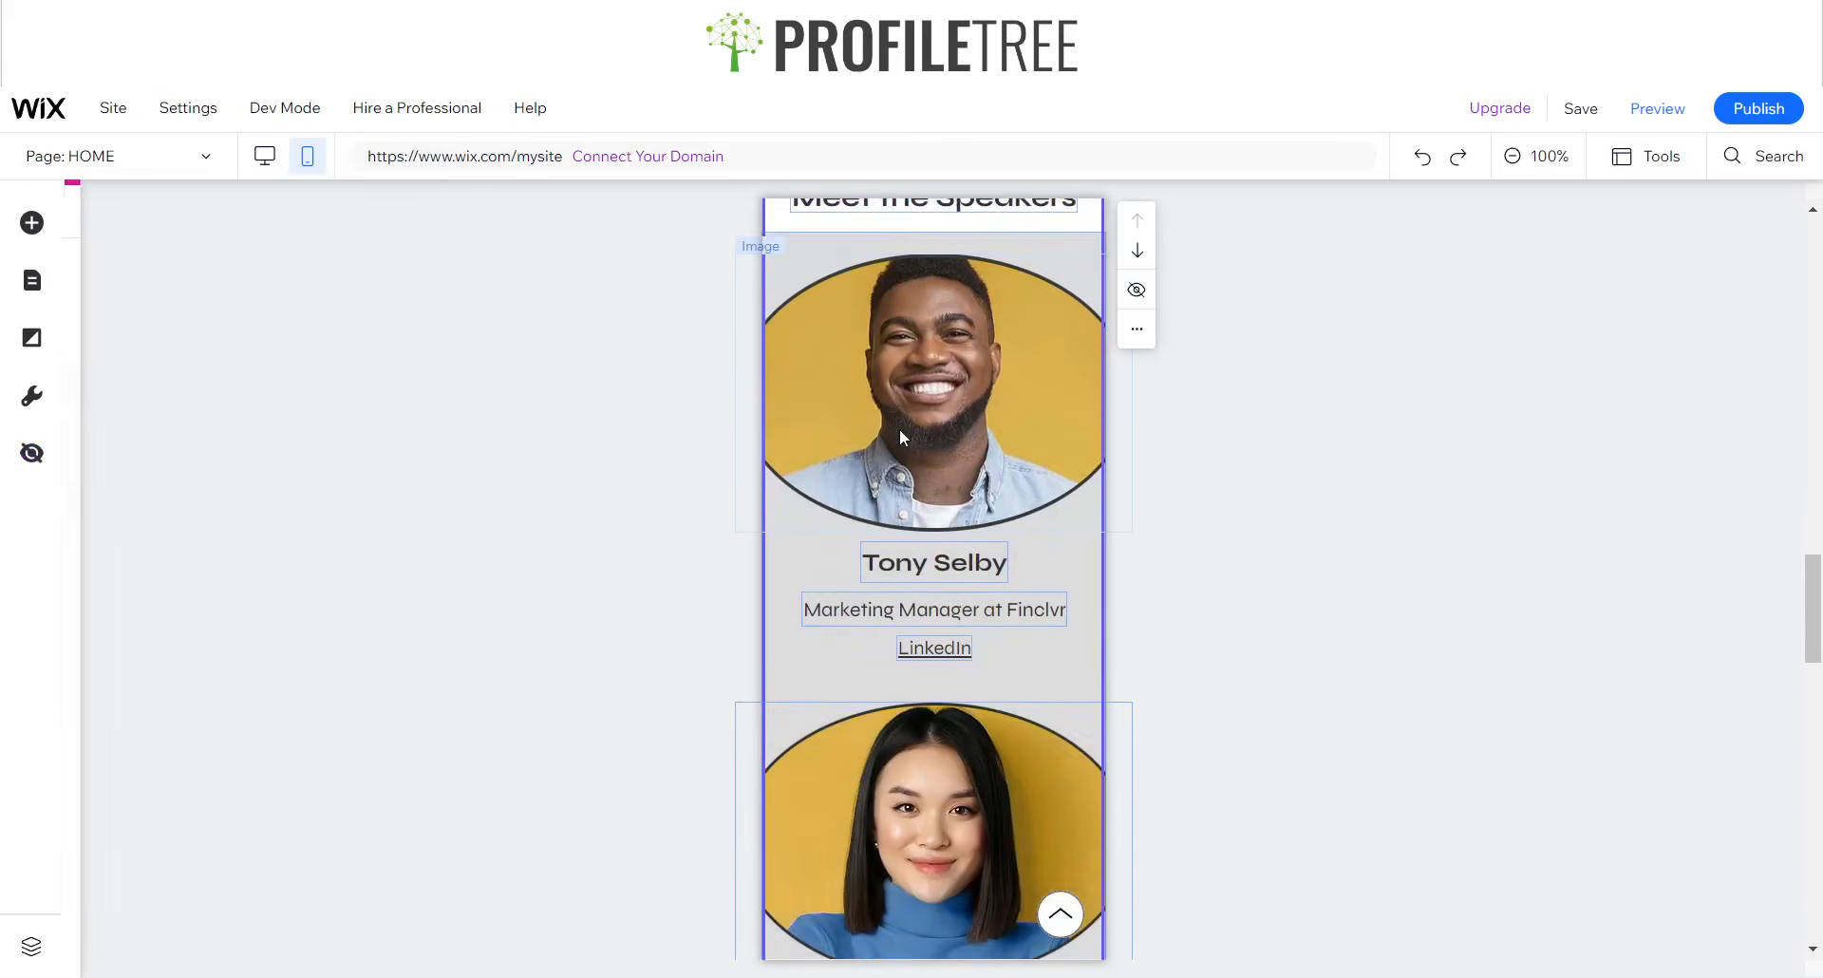
{"action": "scroll", "coordinate": [898, 429], "scroll_direction": "up", "scroll_amount": 2}
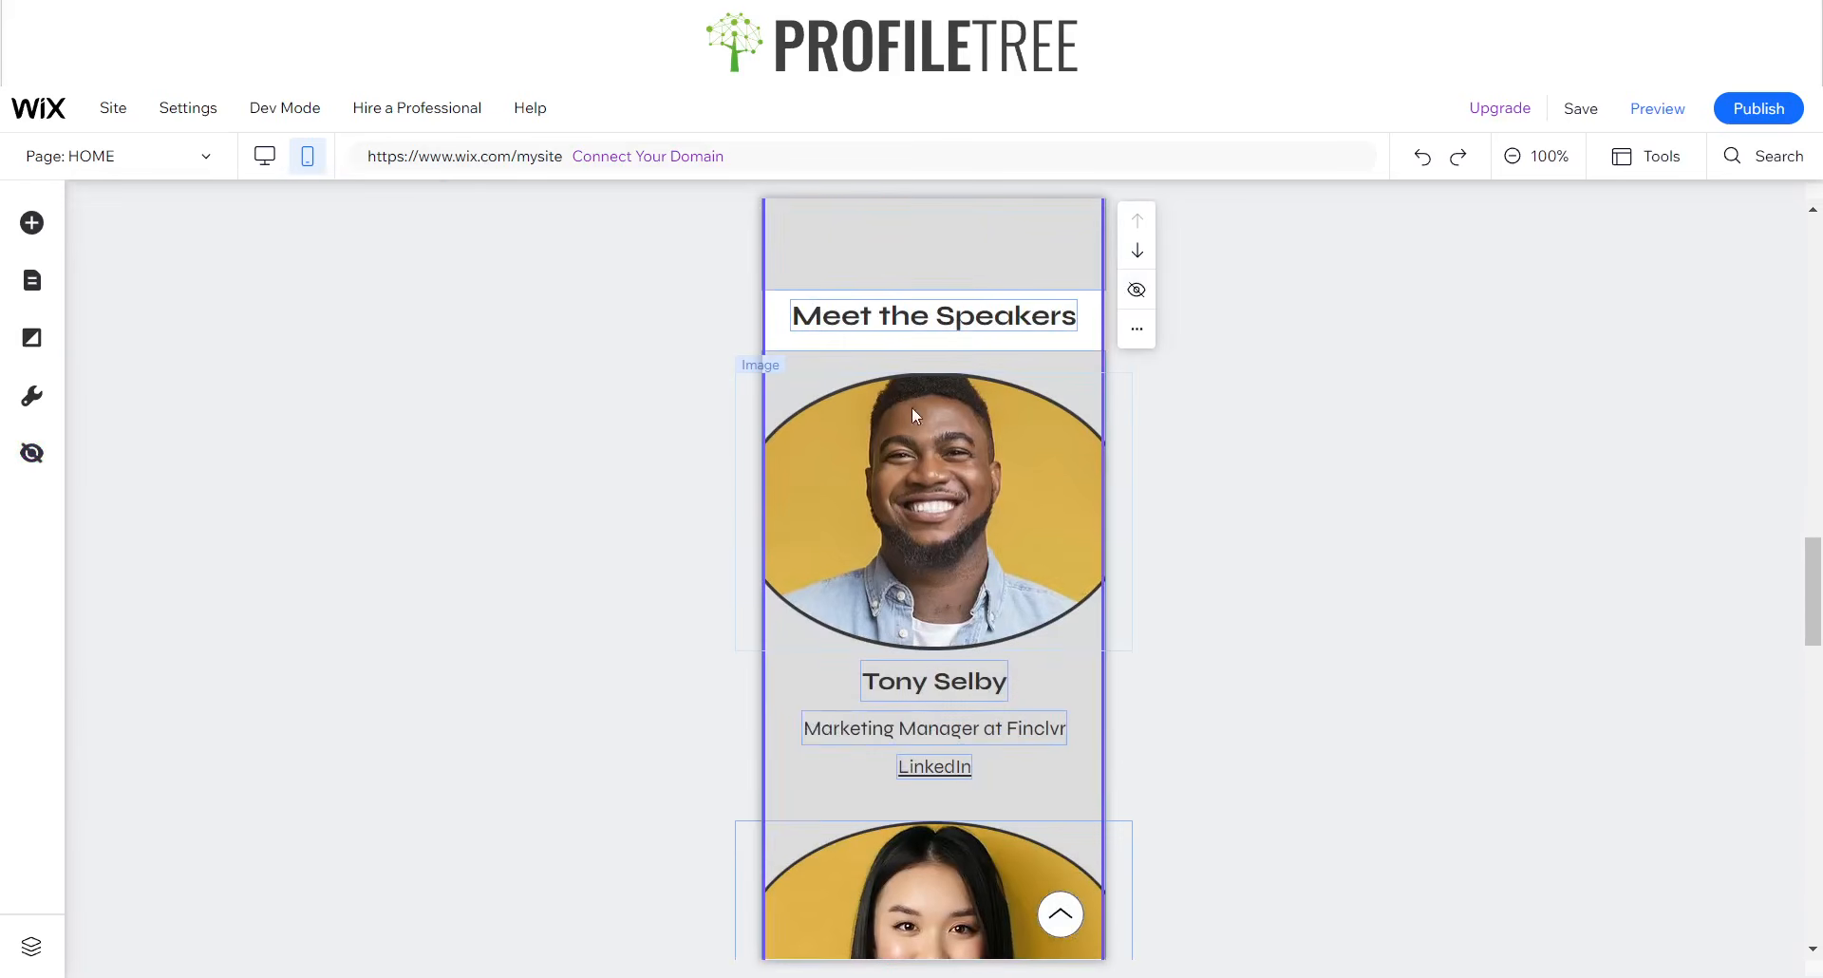
{"action": "left_click", "coordinate": [794, 353]}
{"action": "left_click", "coordinate": [1136, 302]}
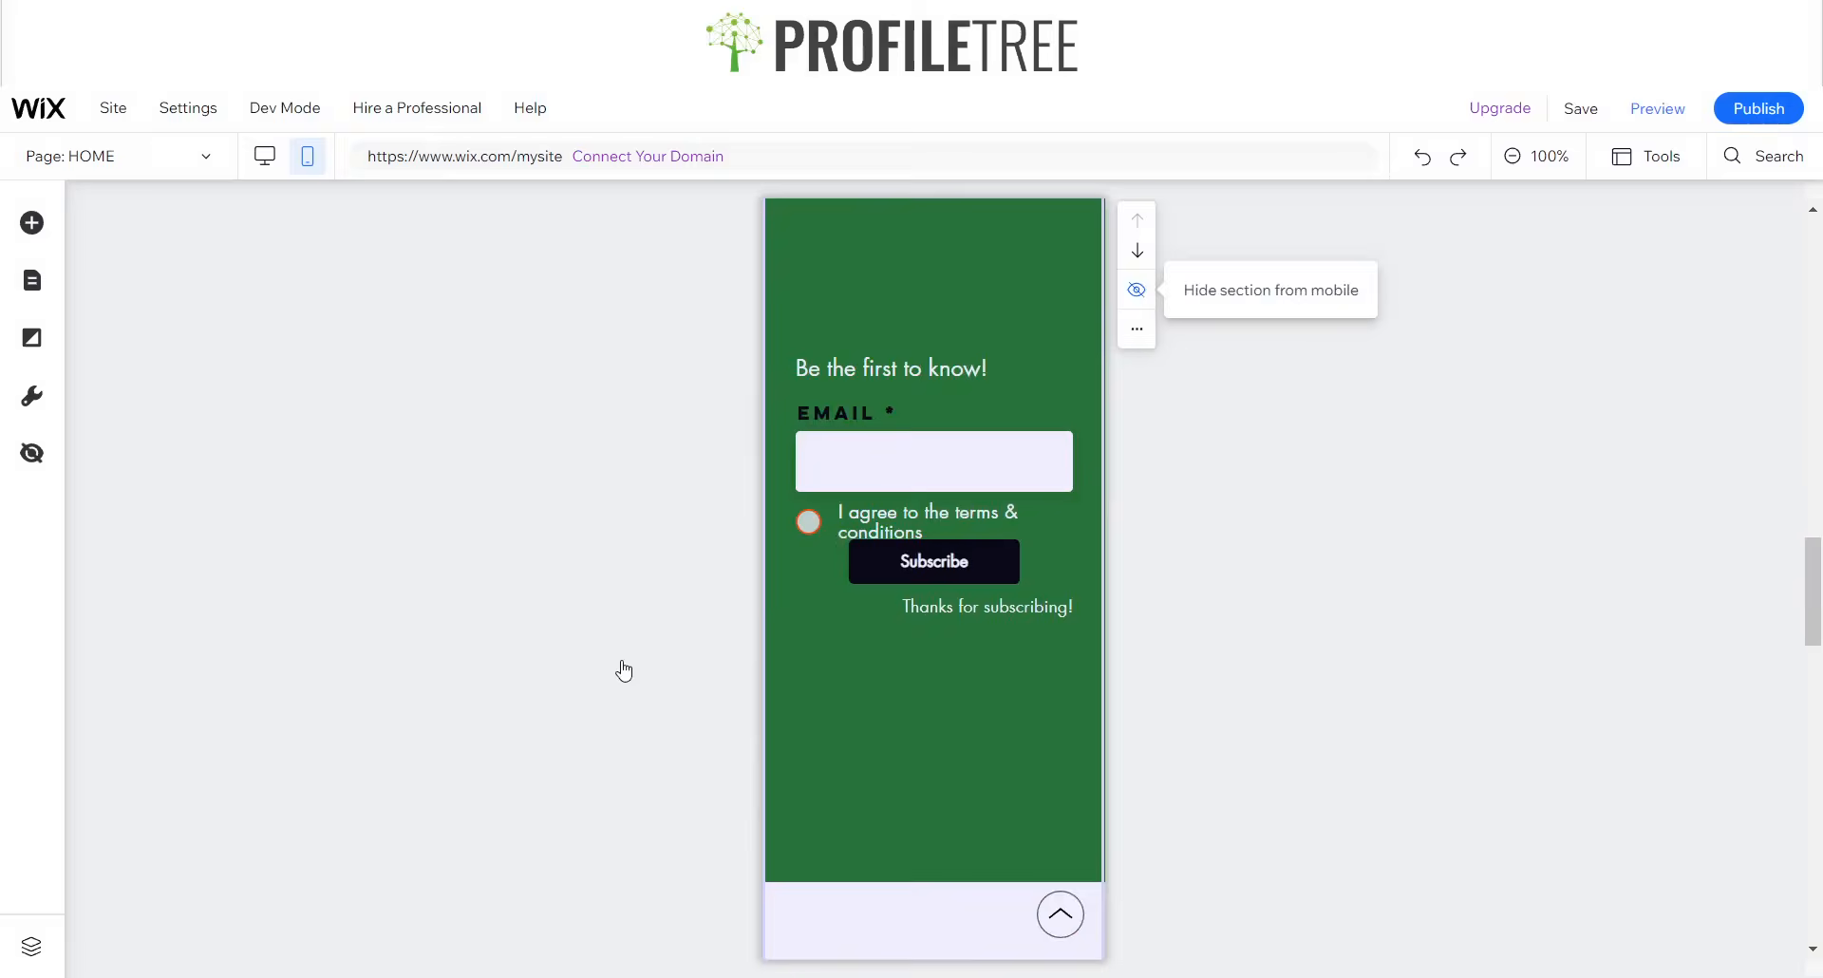
- Review the Hidden on Mobile list and its Show options for elements on all pages and the current page
{"action": "scroll", "coordinate": [1012, 591], "scroll_direction": "up", "scroll_amount": 8}
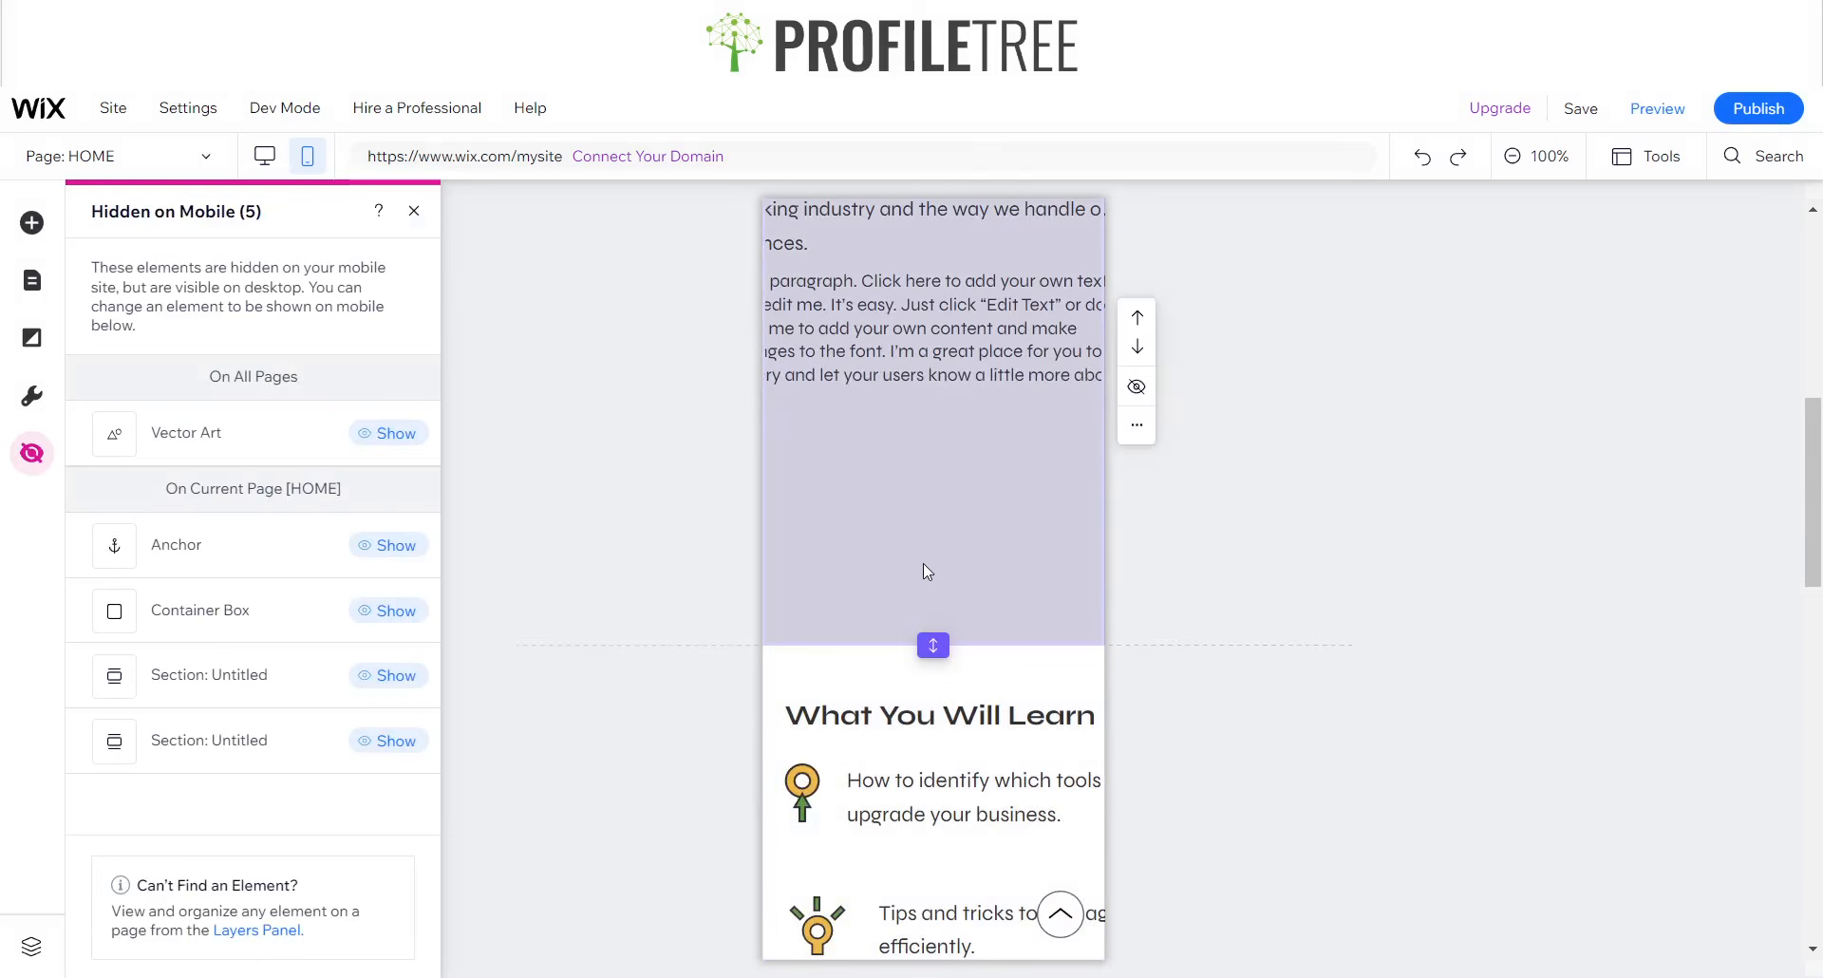
{"action": "scroll", "coordinate": [919, 558], "scroll_direction": "up", "scroll_amount": 6}
{"action": "scroll", "coordinate": [942, 508], "scroll_direction": "up", "scroll_amount": 2}
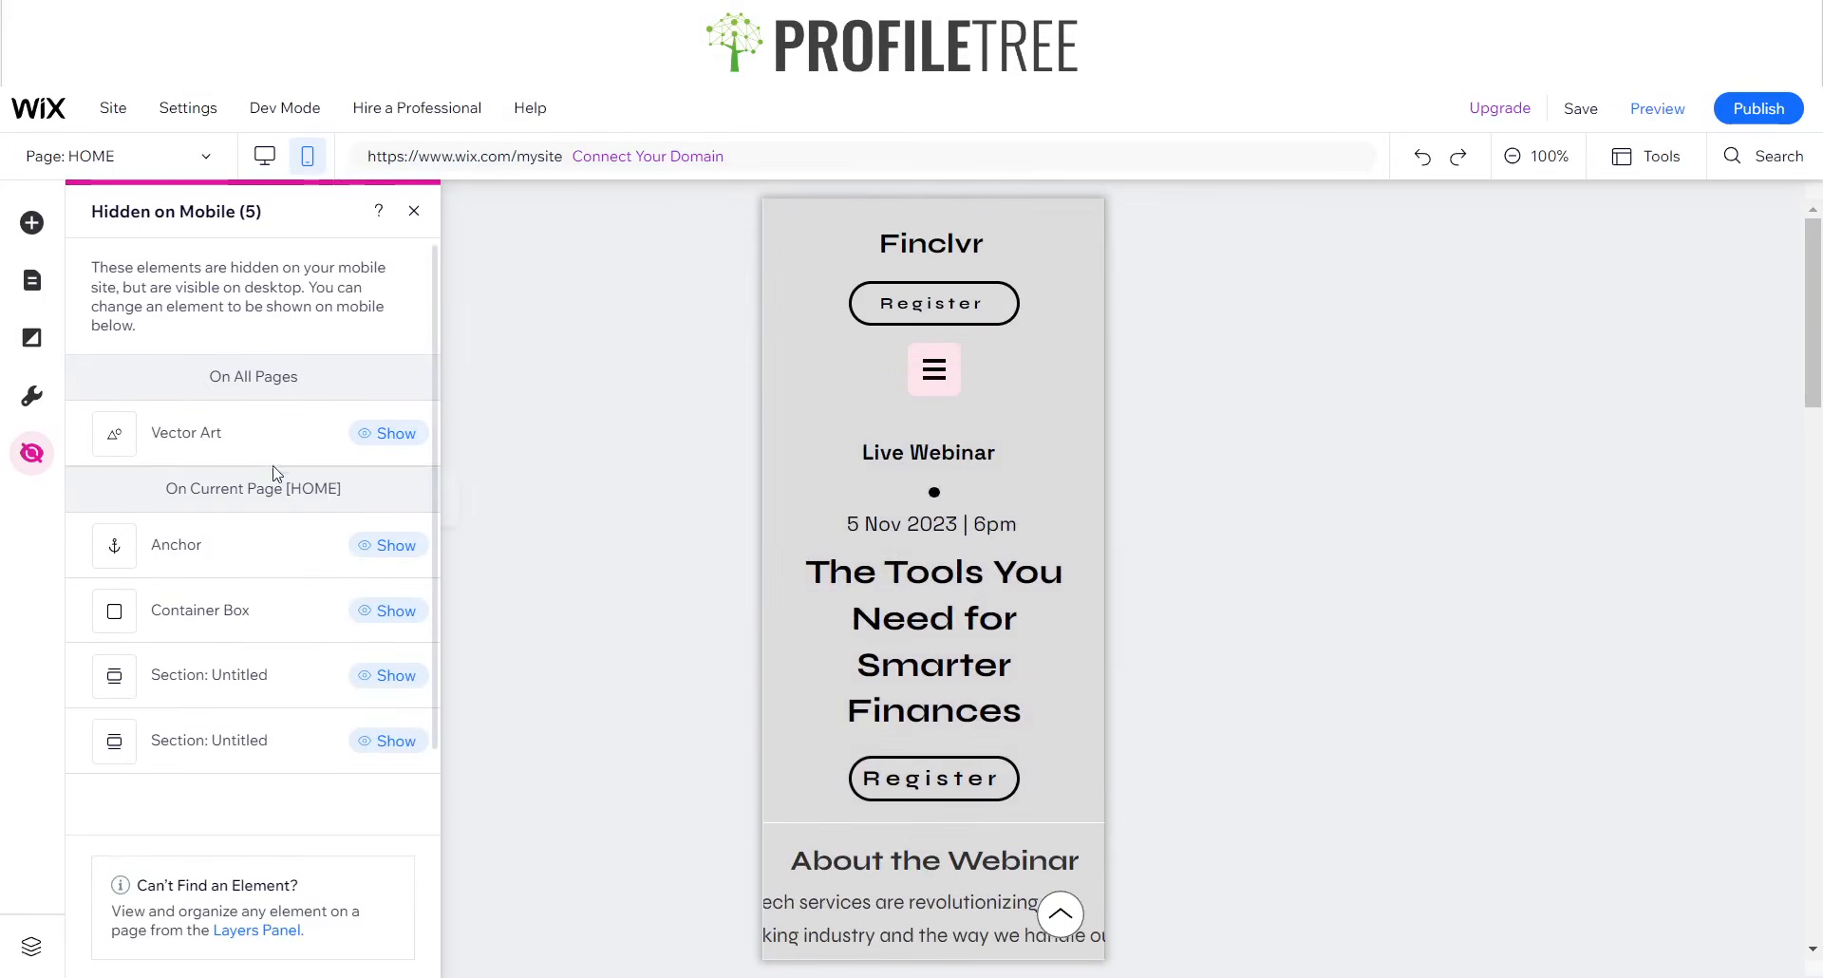
{"action": "left_click", "coordinate": [388, 435]}
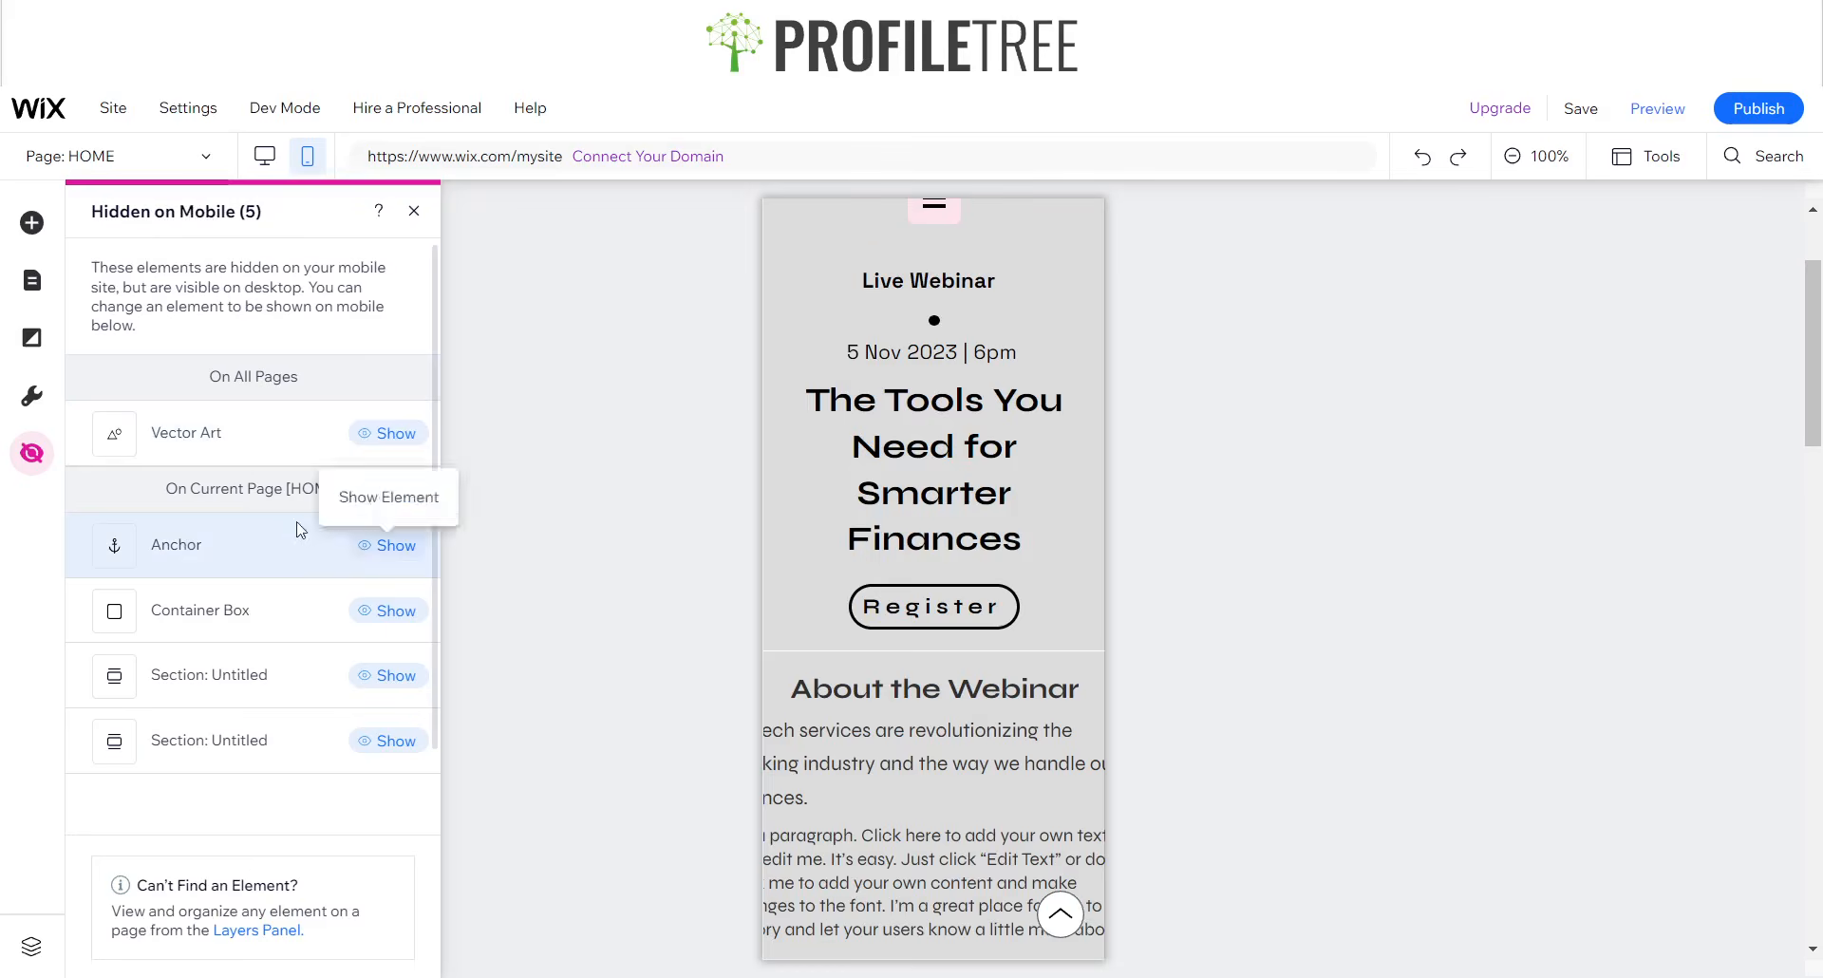
{"action": "left_click", "coordinate": [191, 556]}
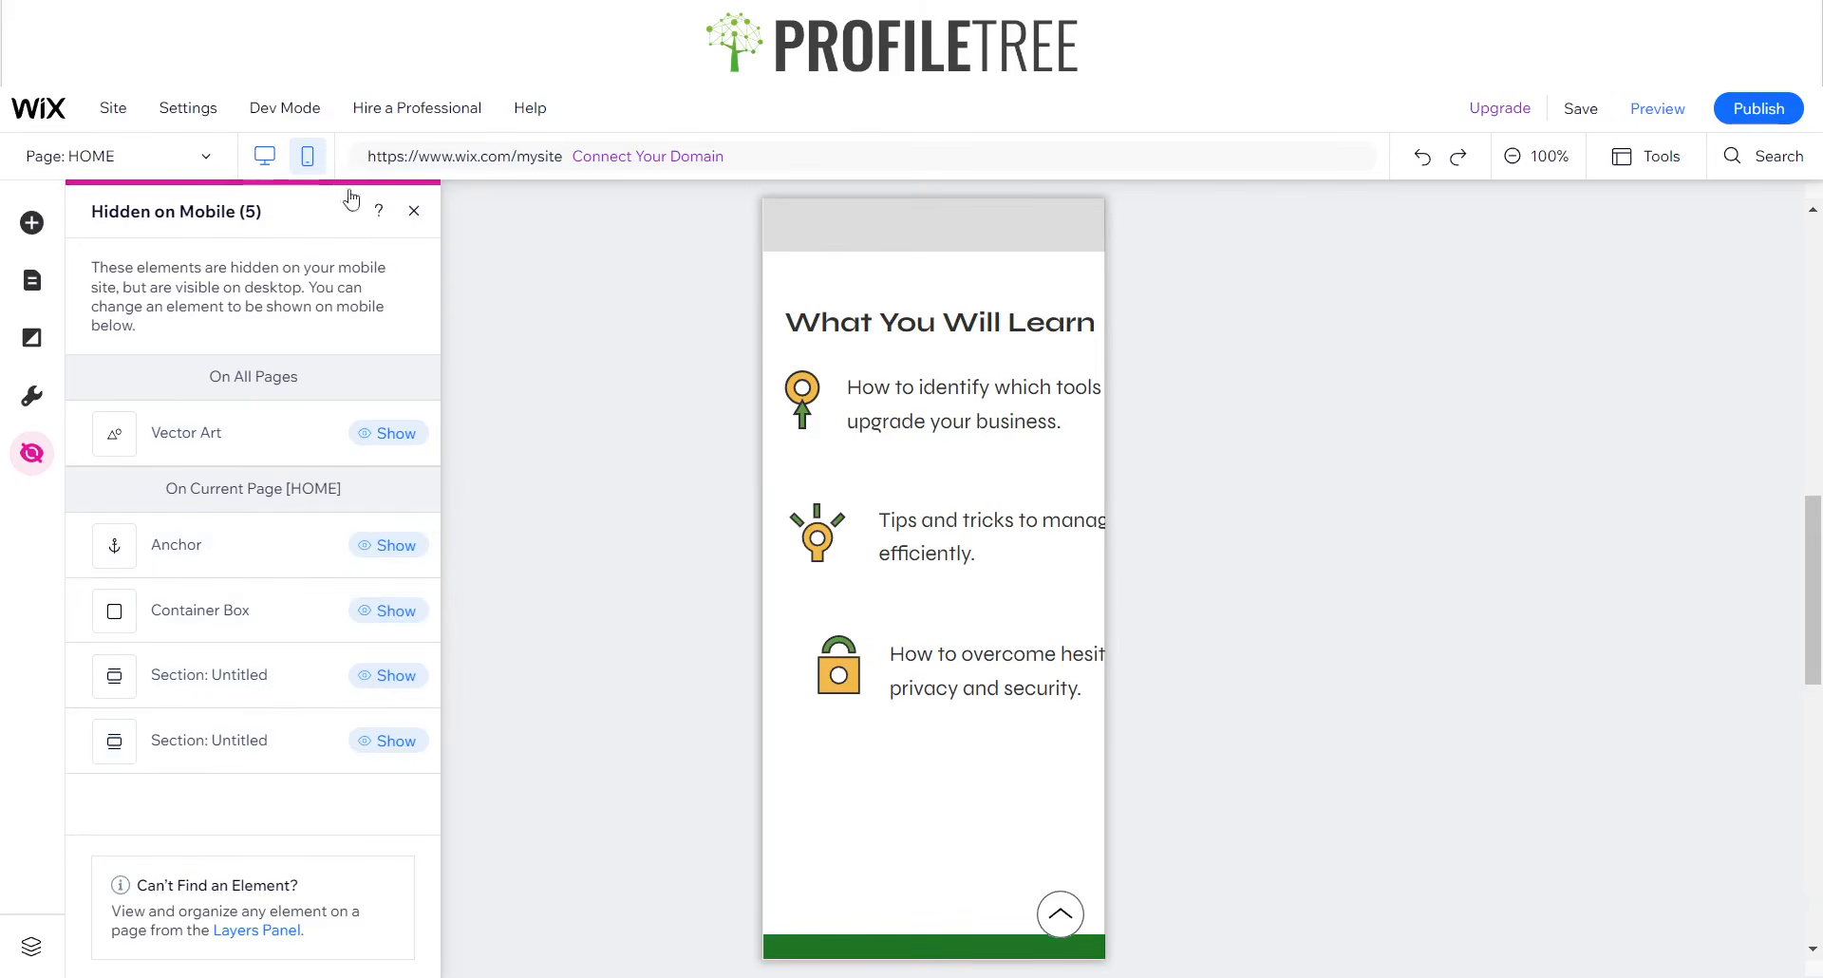
- Check in the desktop editor whether the sections hidden on mobile are still present, and return to the mobile editor
{"action": "left_click", "coordinate": [887, 432]}
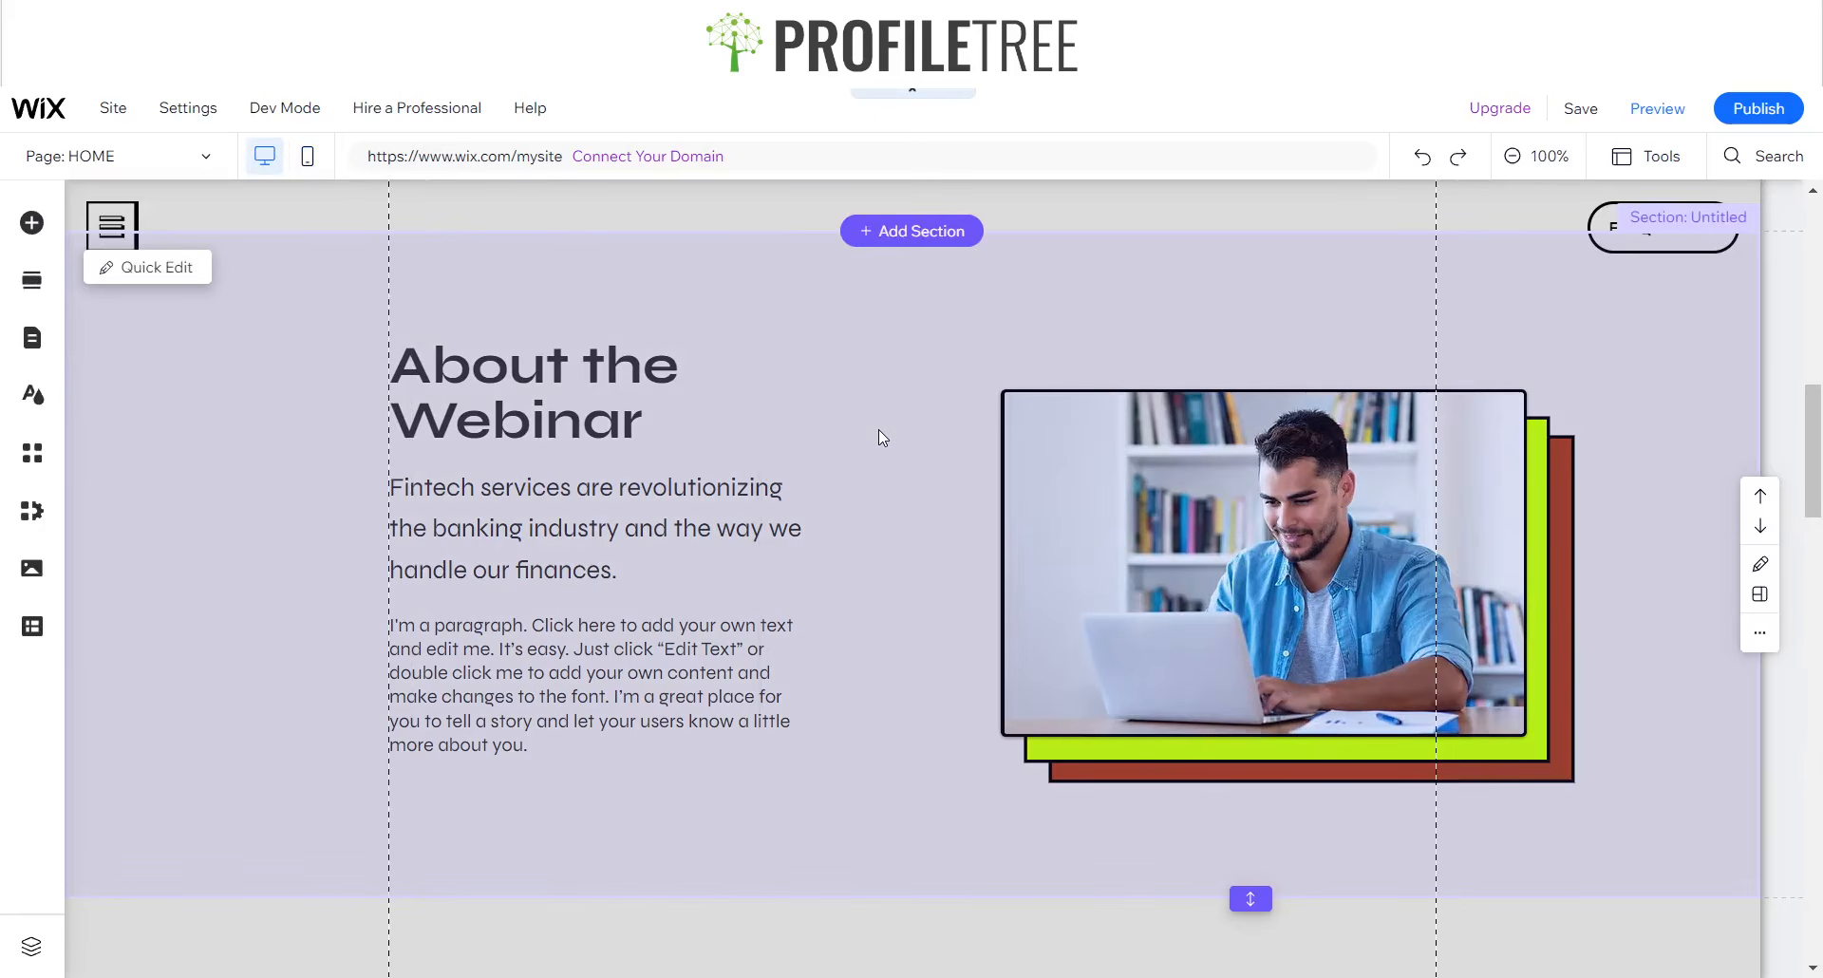
{"action": "scroll", "coordinate": [863, 409], "scroll_direction": "up", "scroll_amount": 6}
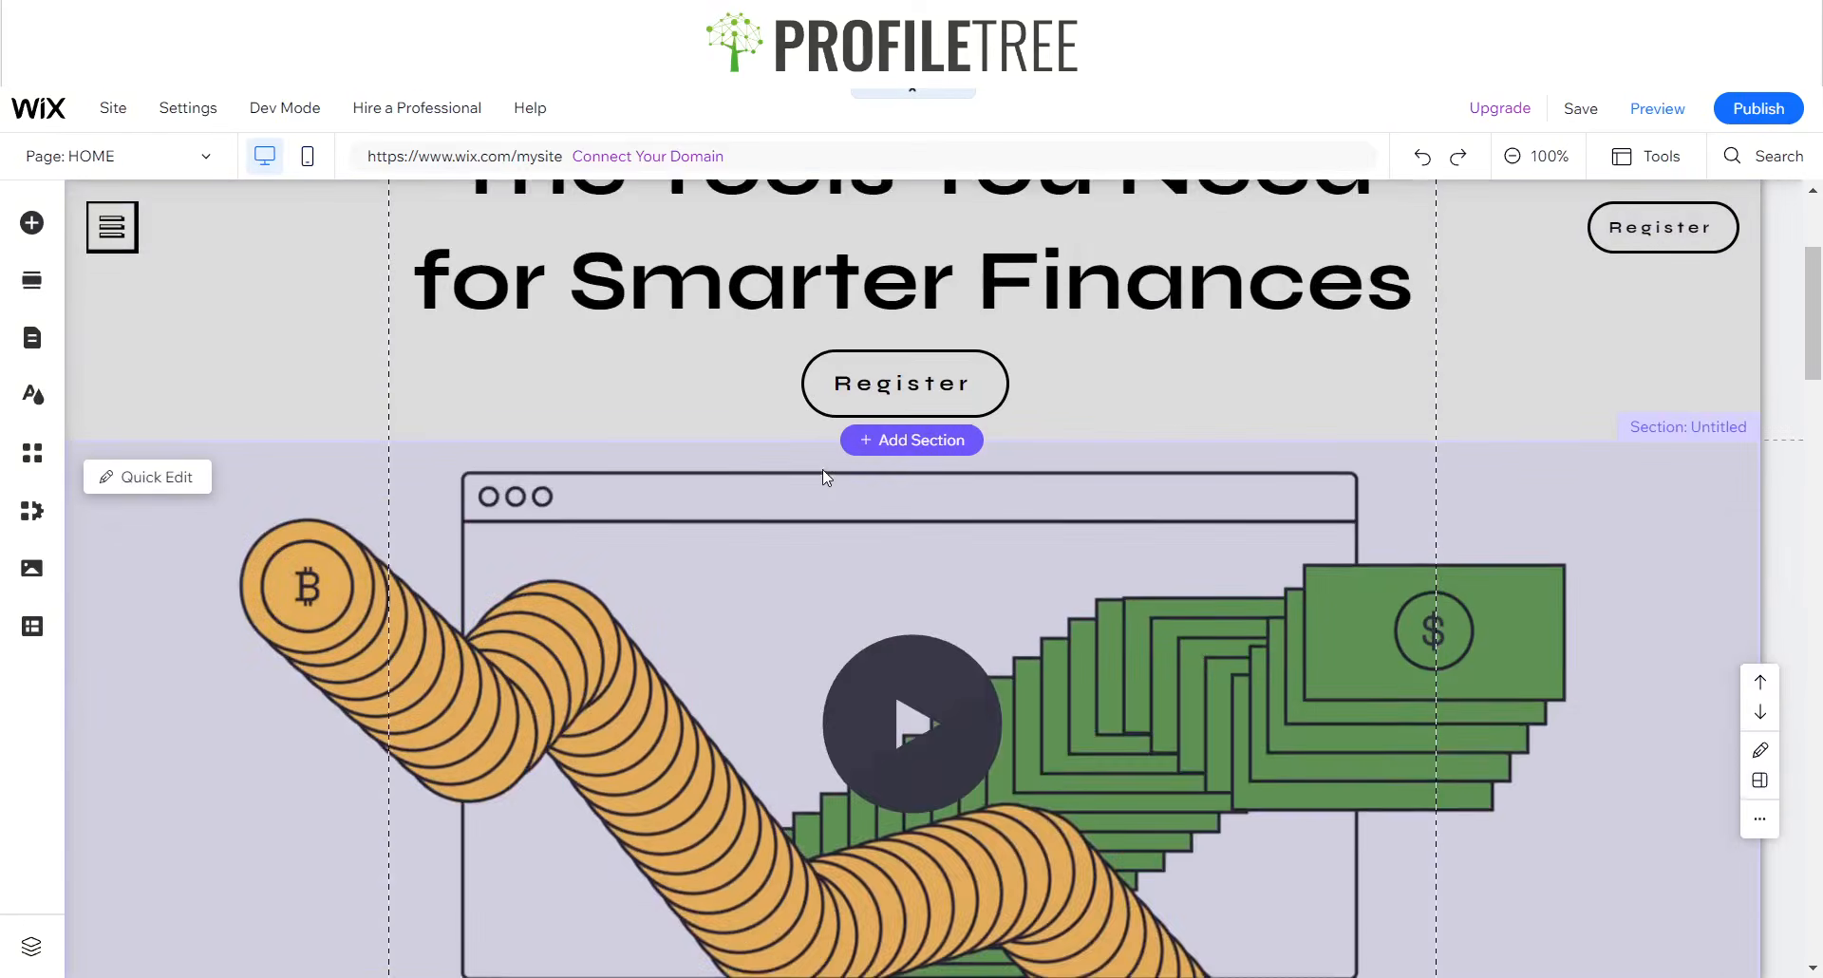
{"action": "scroll", "coordinate": [822, 469], "scroll_direction": "up", "scroll_amount": 3}
{"action": "scroll", "coordinate": [811, 448], "scroll_direction": "down", "scroll_amount": 15}
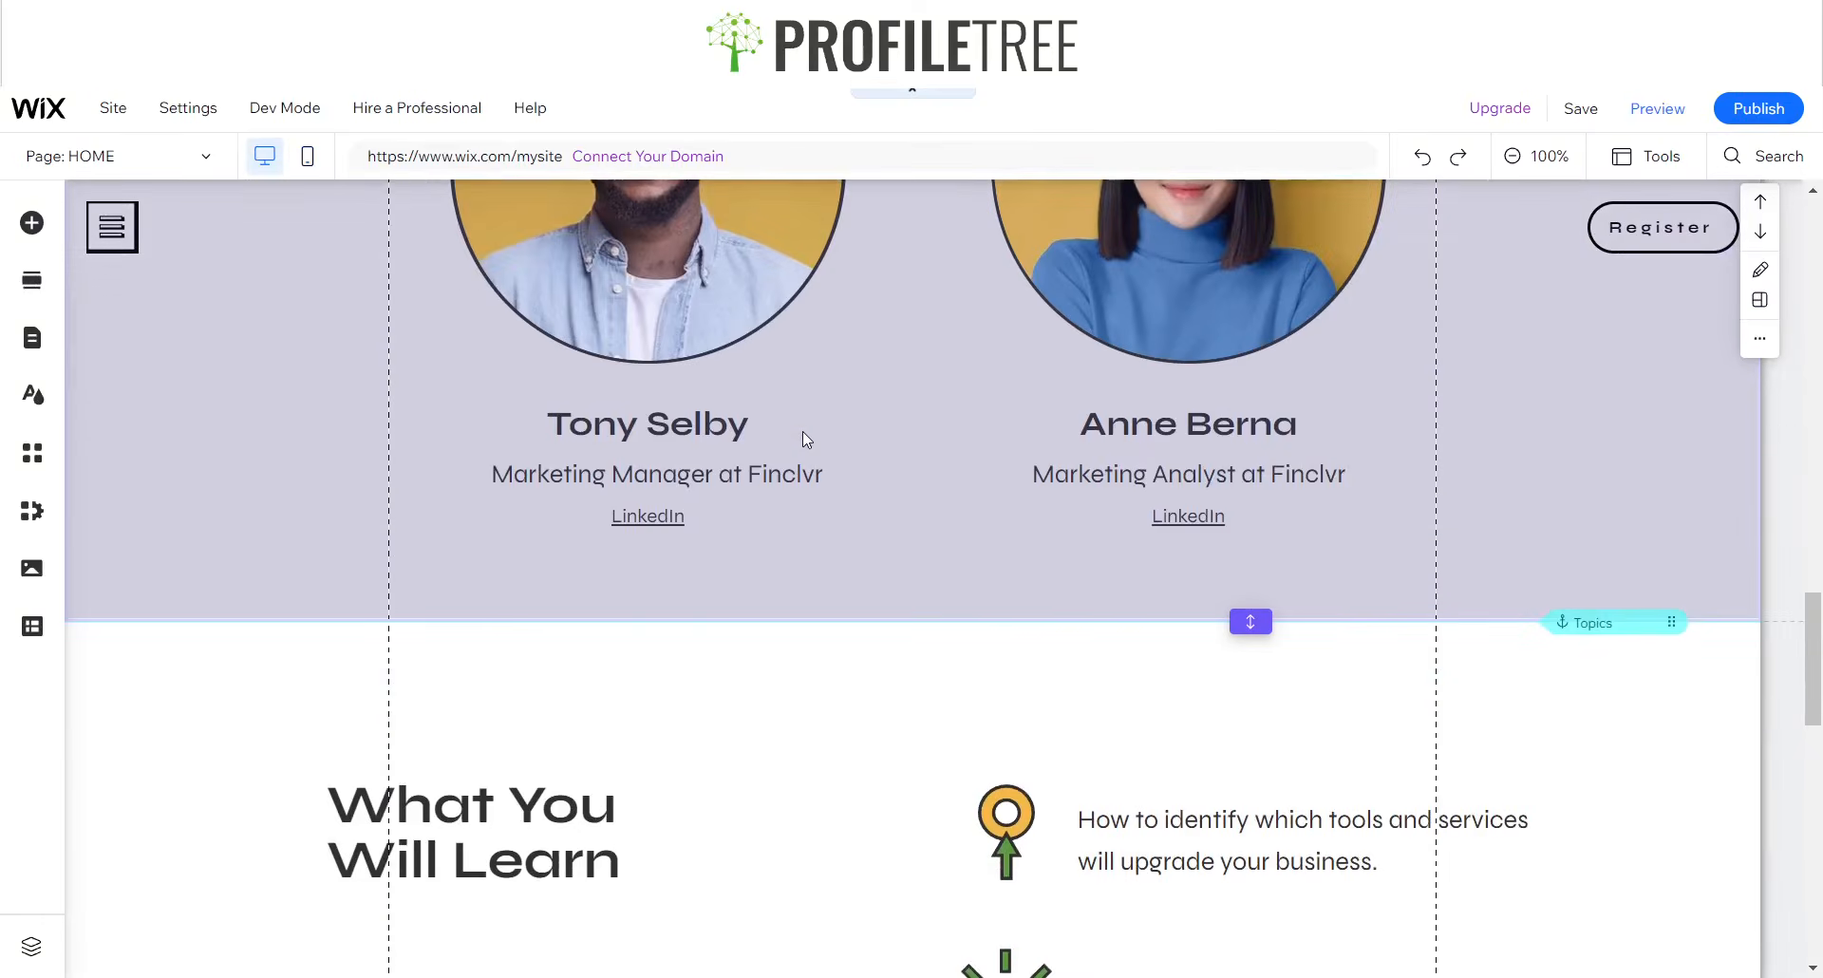
{"action": "scroll", "coordinate": [801, 431], "scroll_direction": "down", "scroll_amount": 4}
{"action": "scroll", "coordinate": [797, 427], "scroll_direction": "up", "scroll_amount": 12}
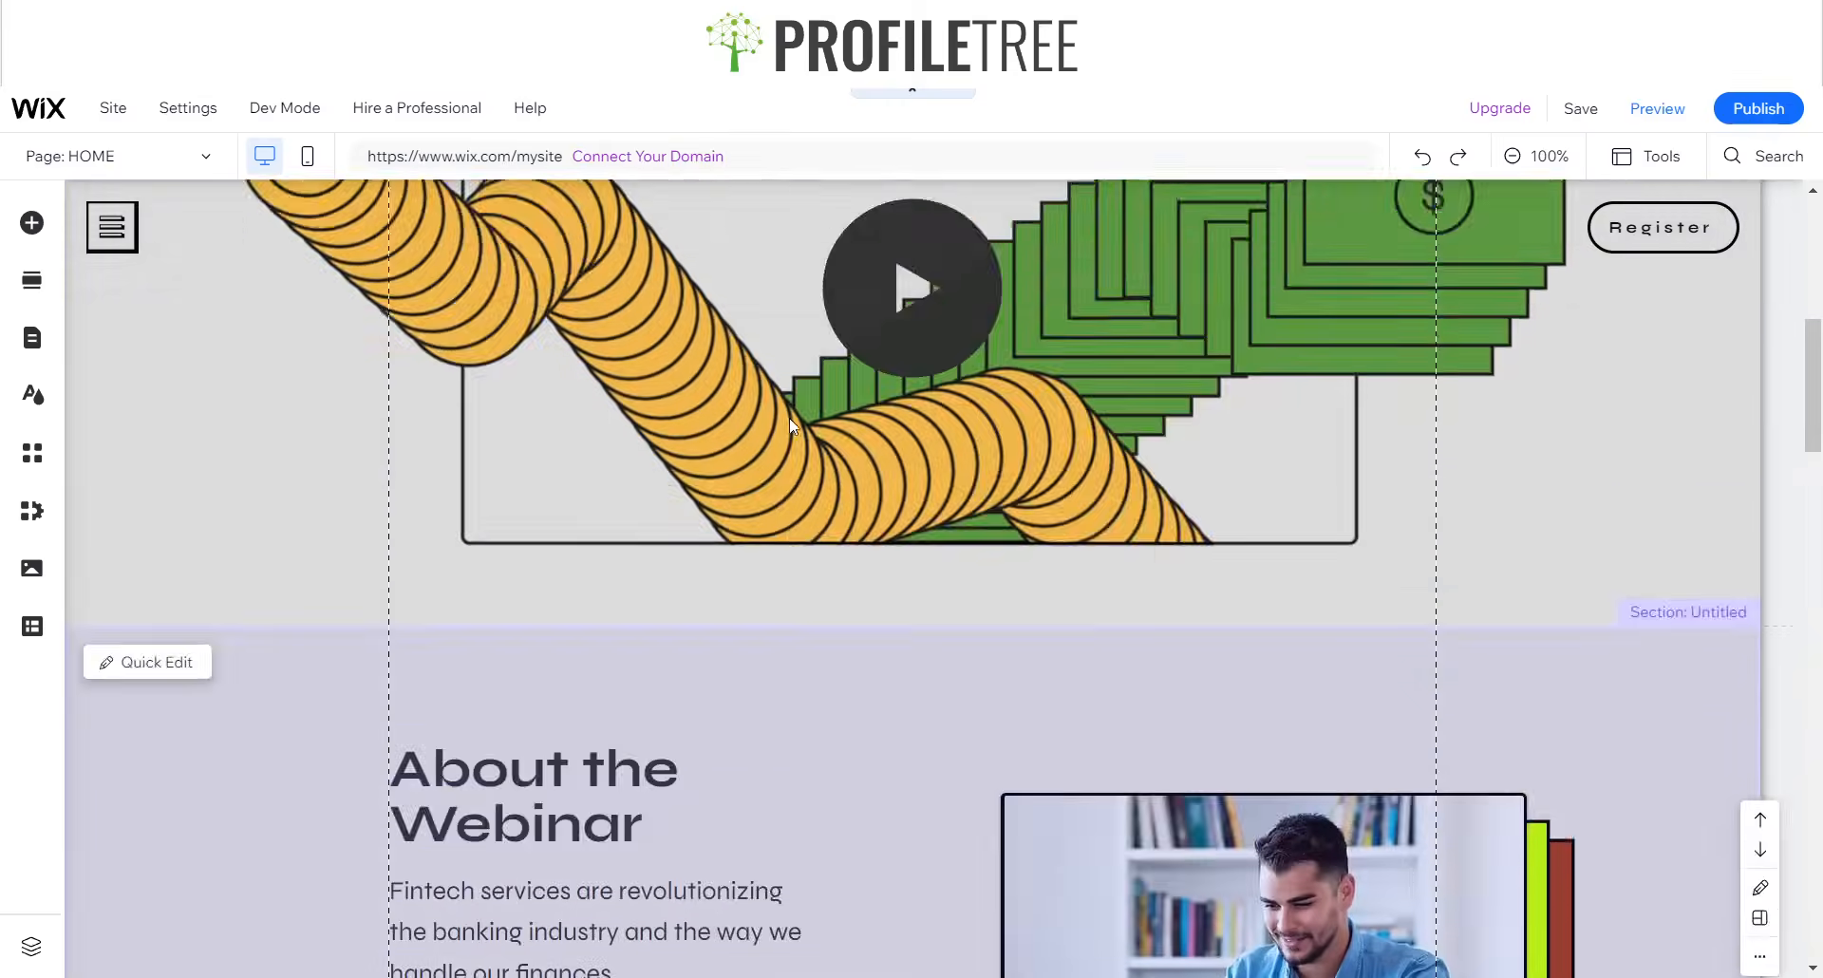
{"action": "scroll", "coordinate": [786, 421], "scroll_direction": "up", "scroll_amount": 7}
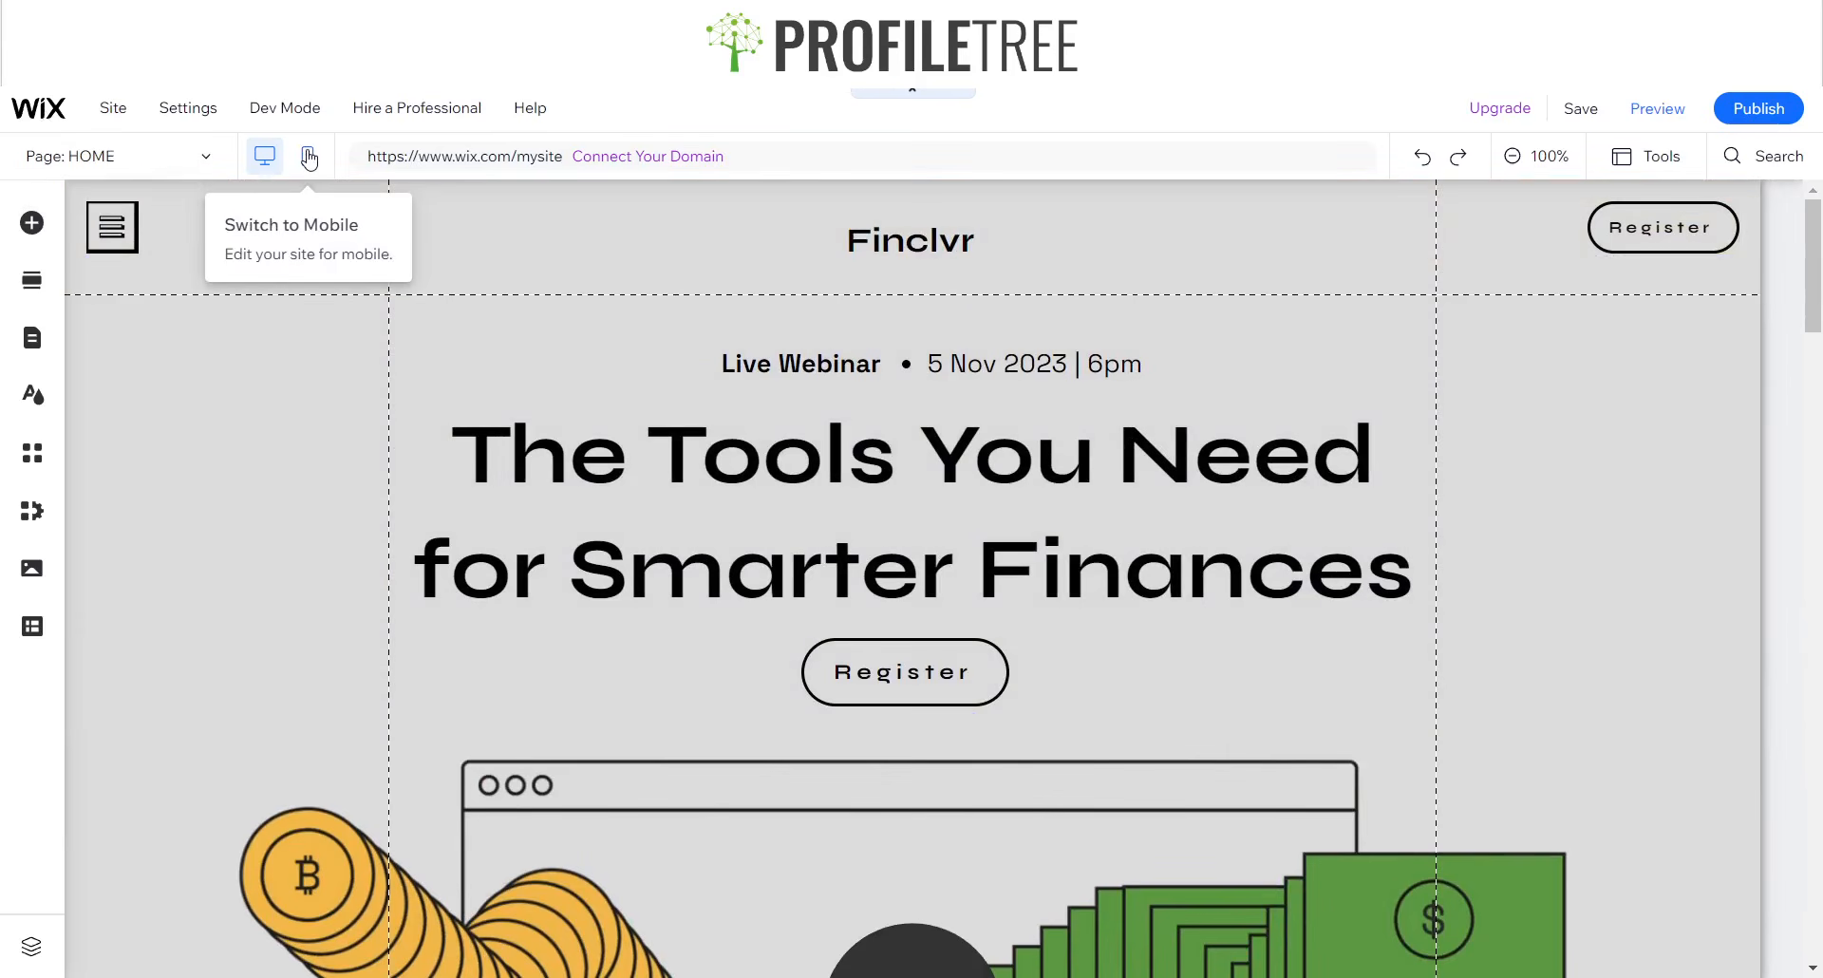
{"action": "left_click", "coordinate": [308, 159]}
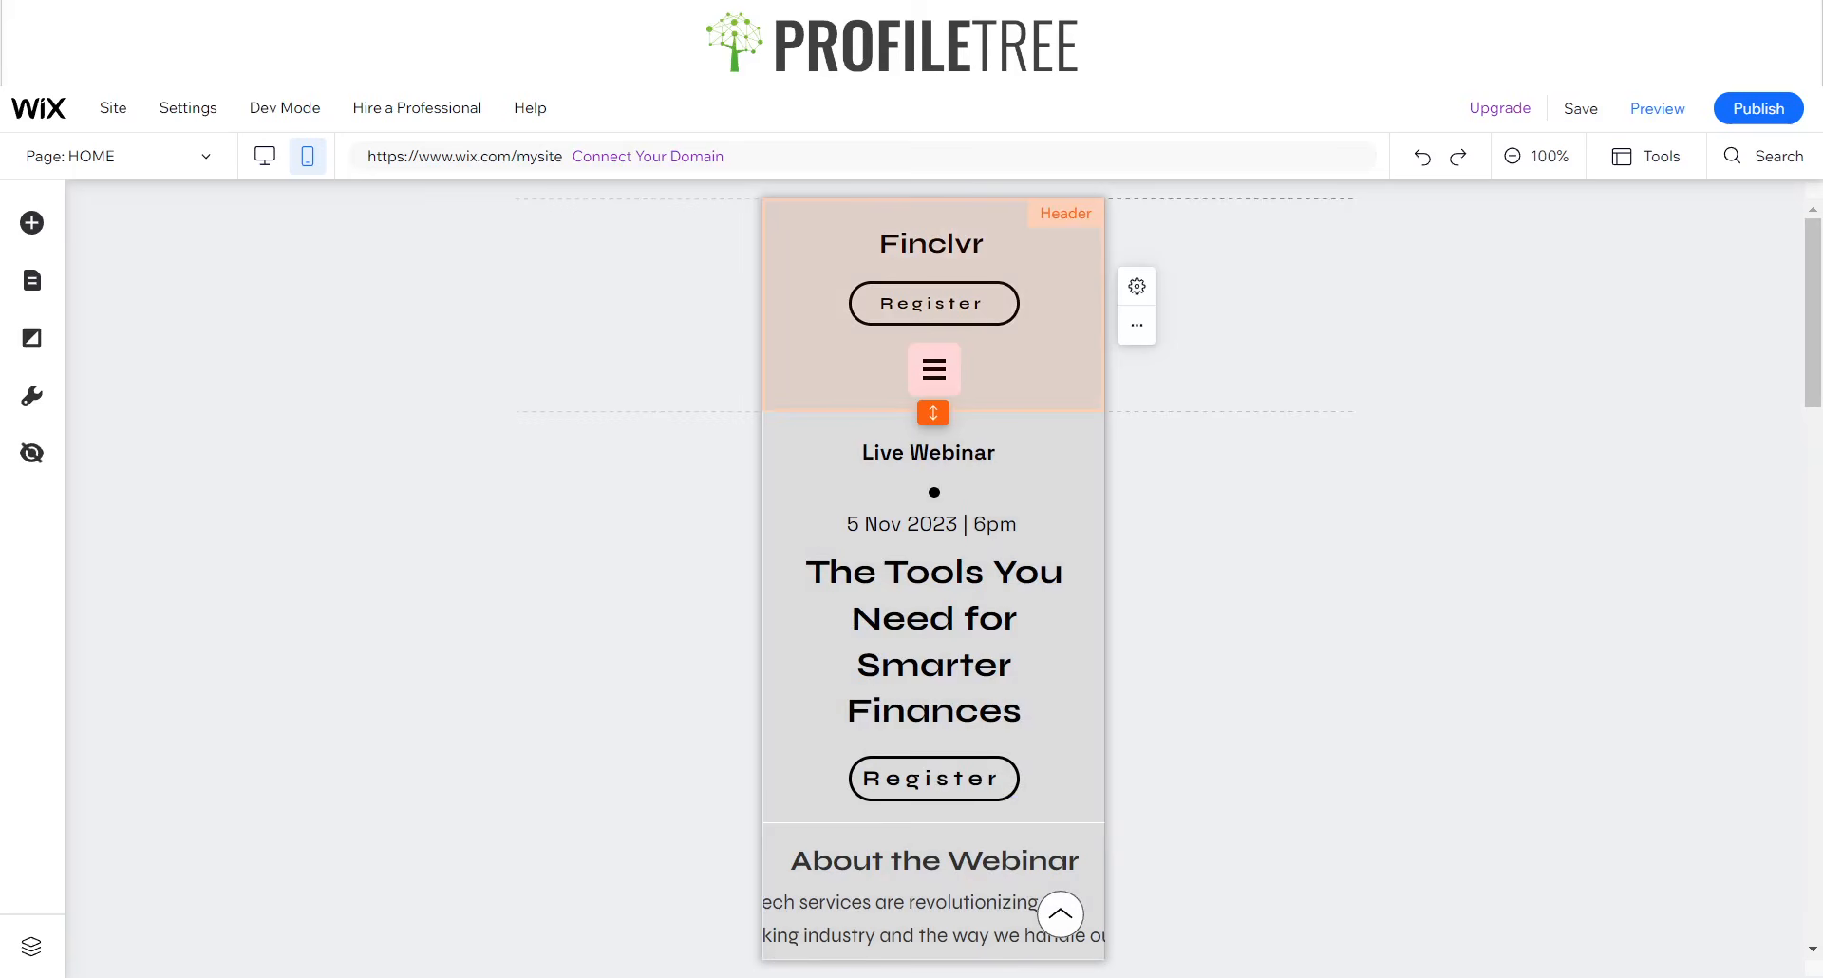
- Try hiding the mobile menu icon in the header and undo it
{"action": "left_click", "coordinate": [936, 385]}
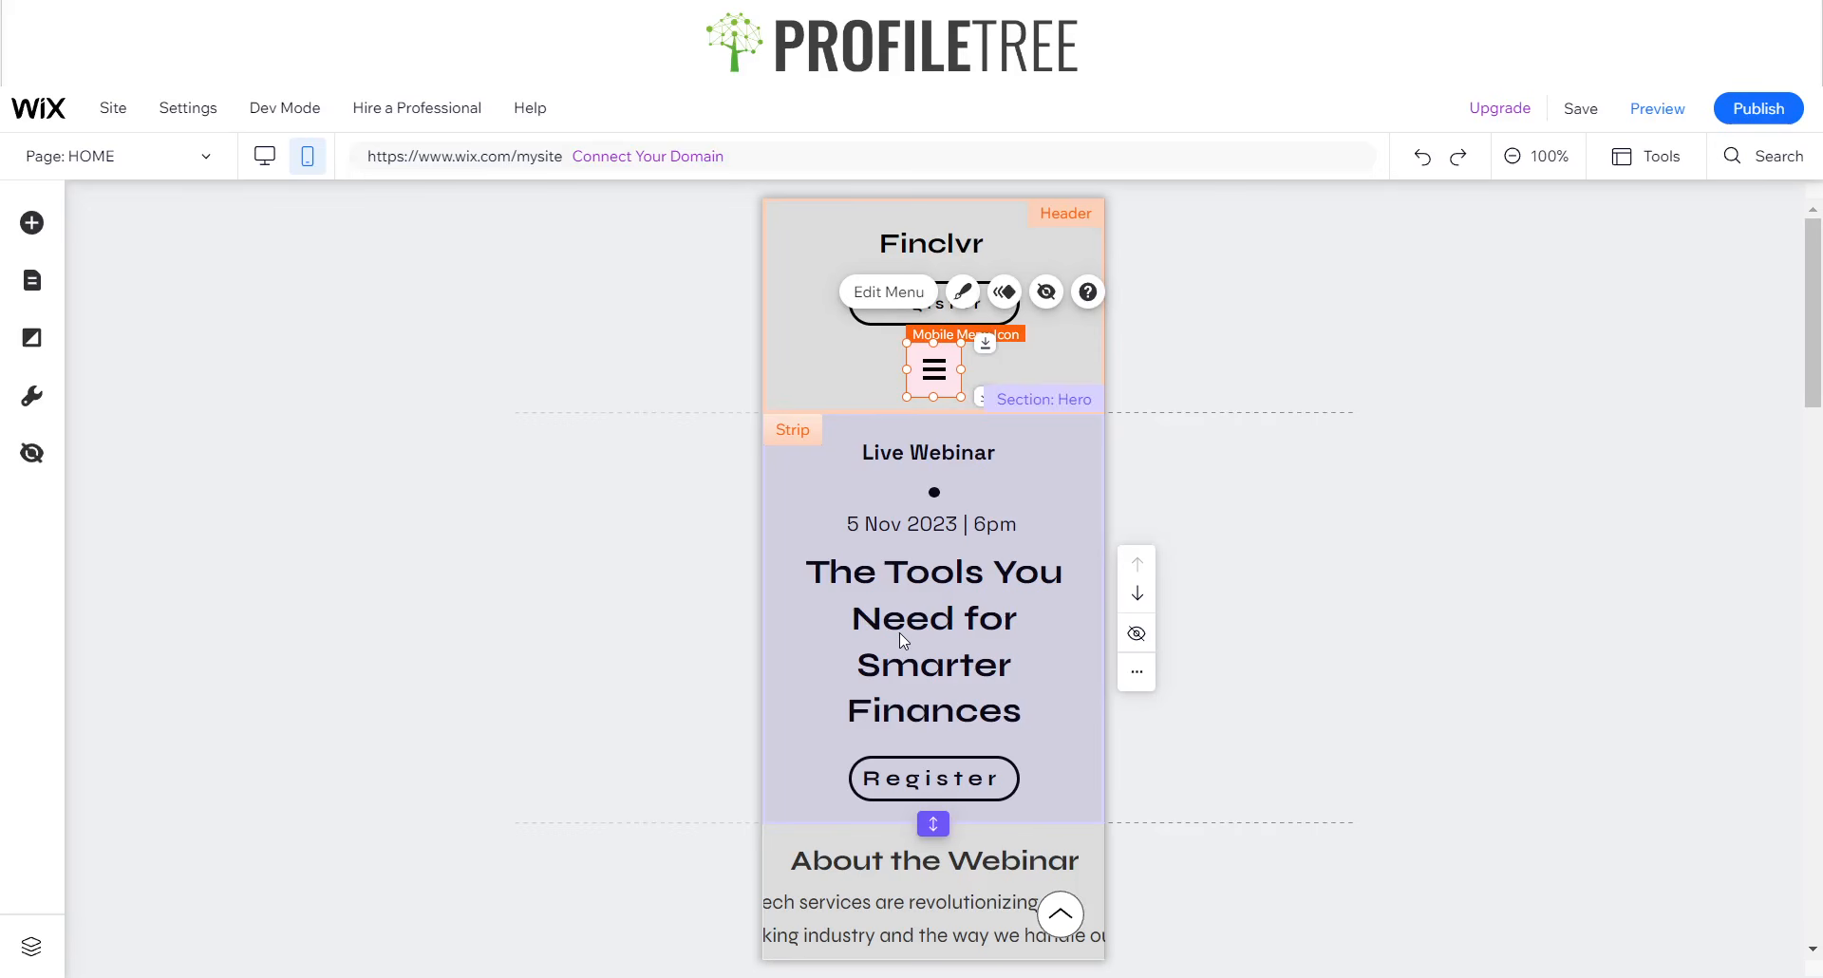
{"action": "left_click", "coordinate": [1042, 311]}
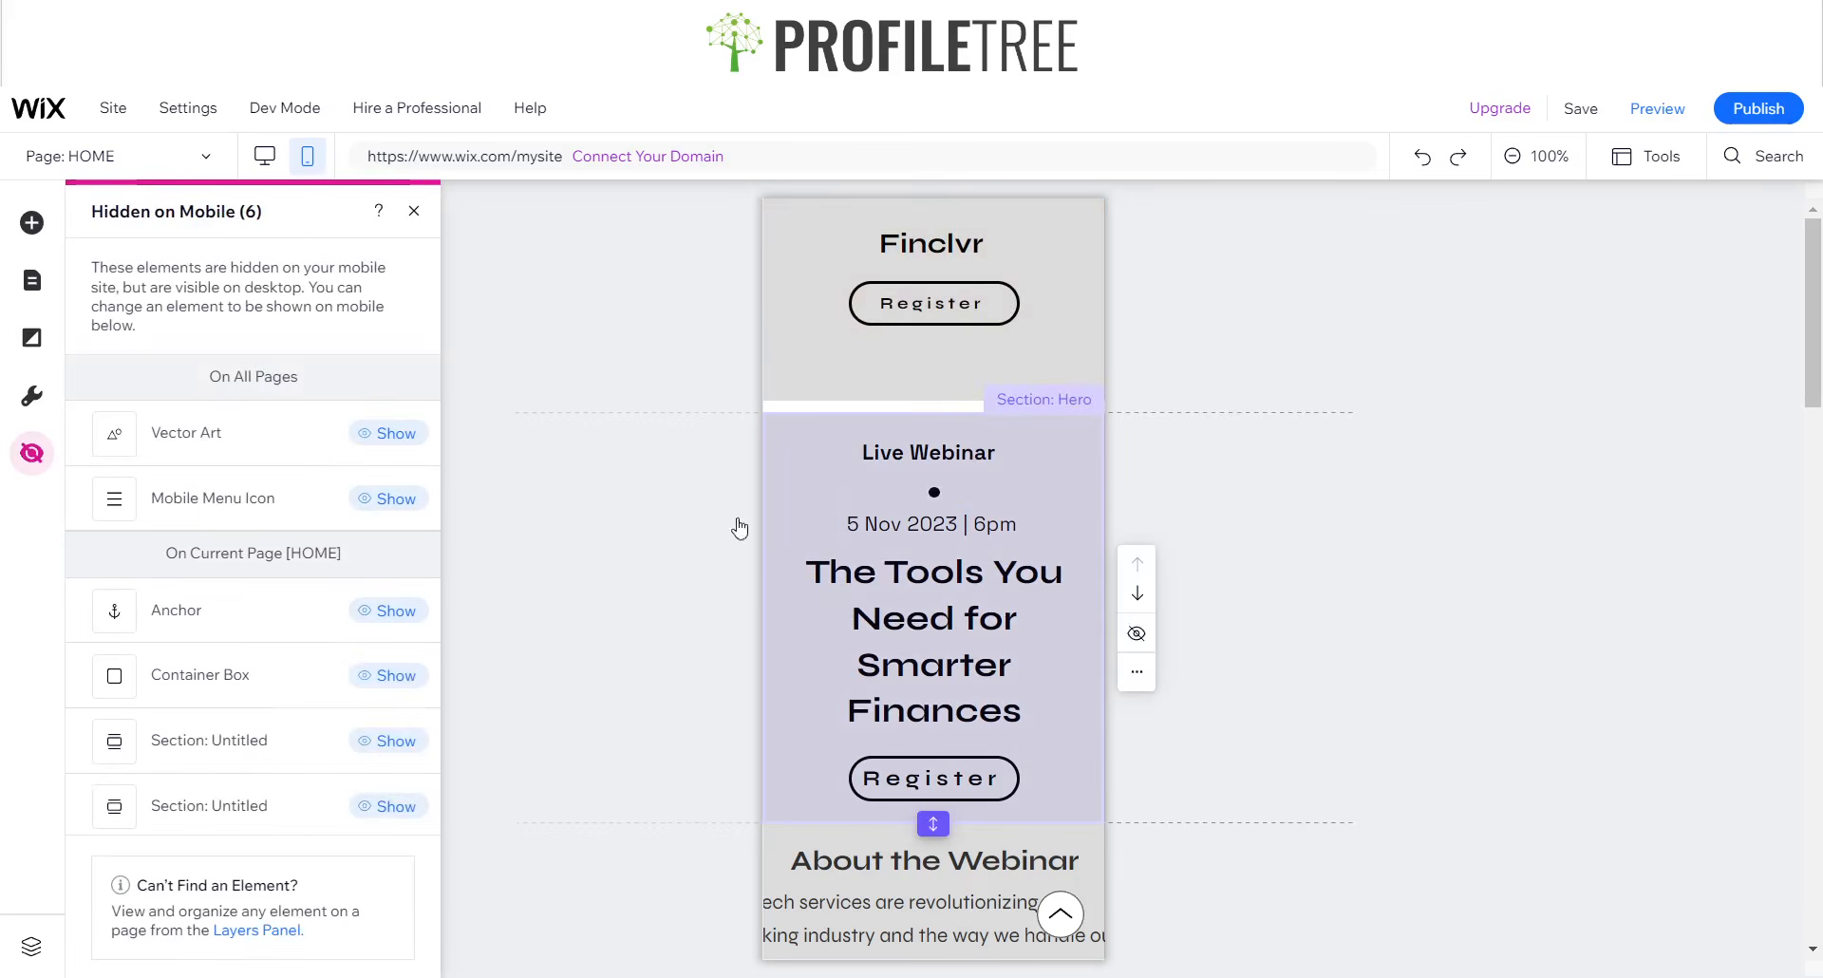
{"action": "key", "text": "ctrl+z"}
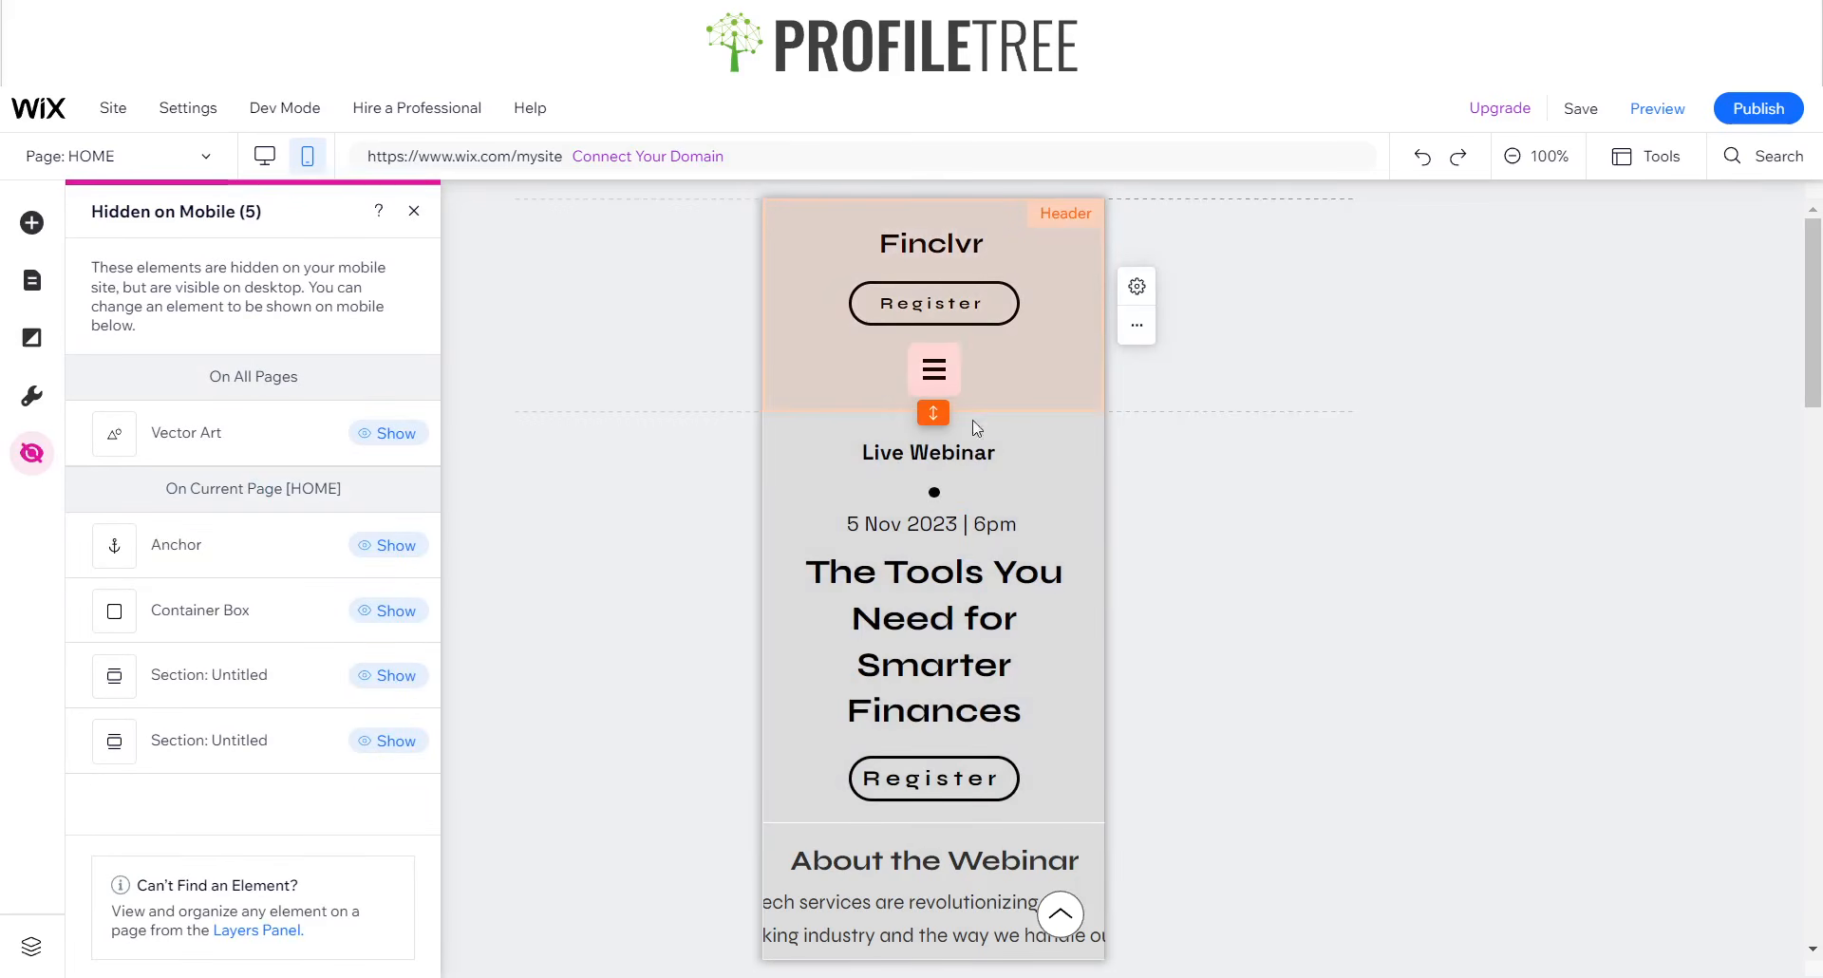
- Try hiding the Hero section from mobile and undo it
{"action": "left_click", "coordinate": [918, 664]}
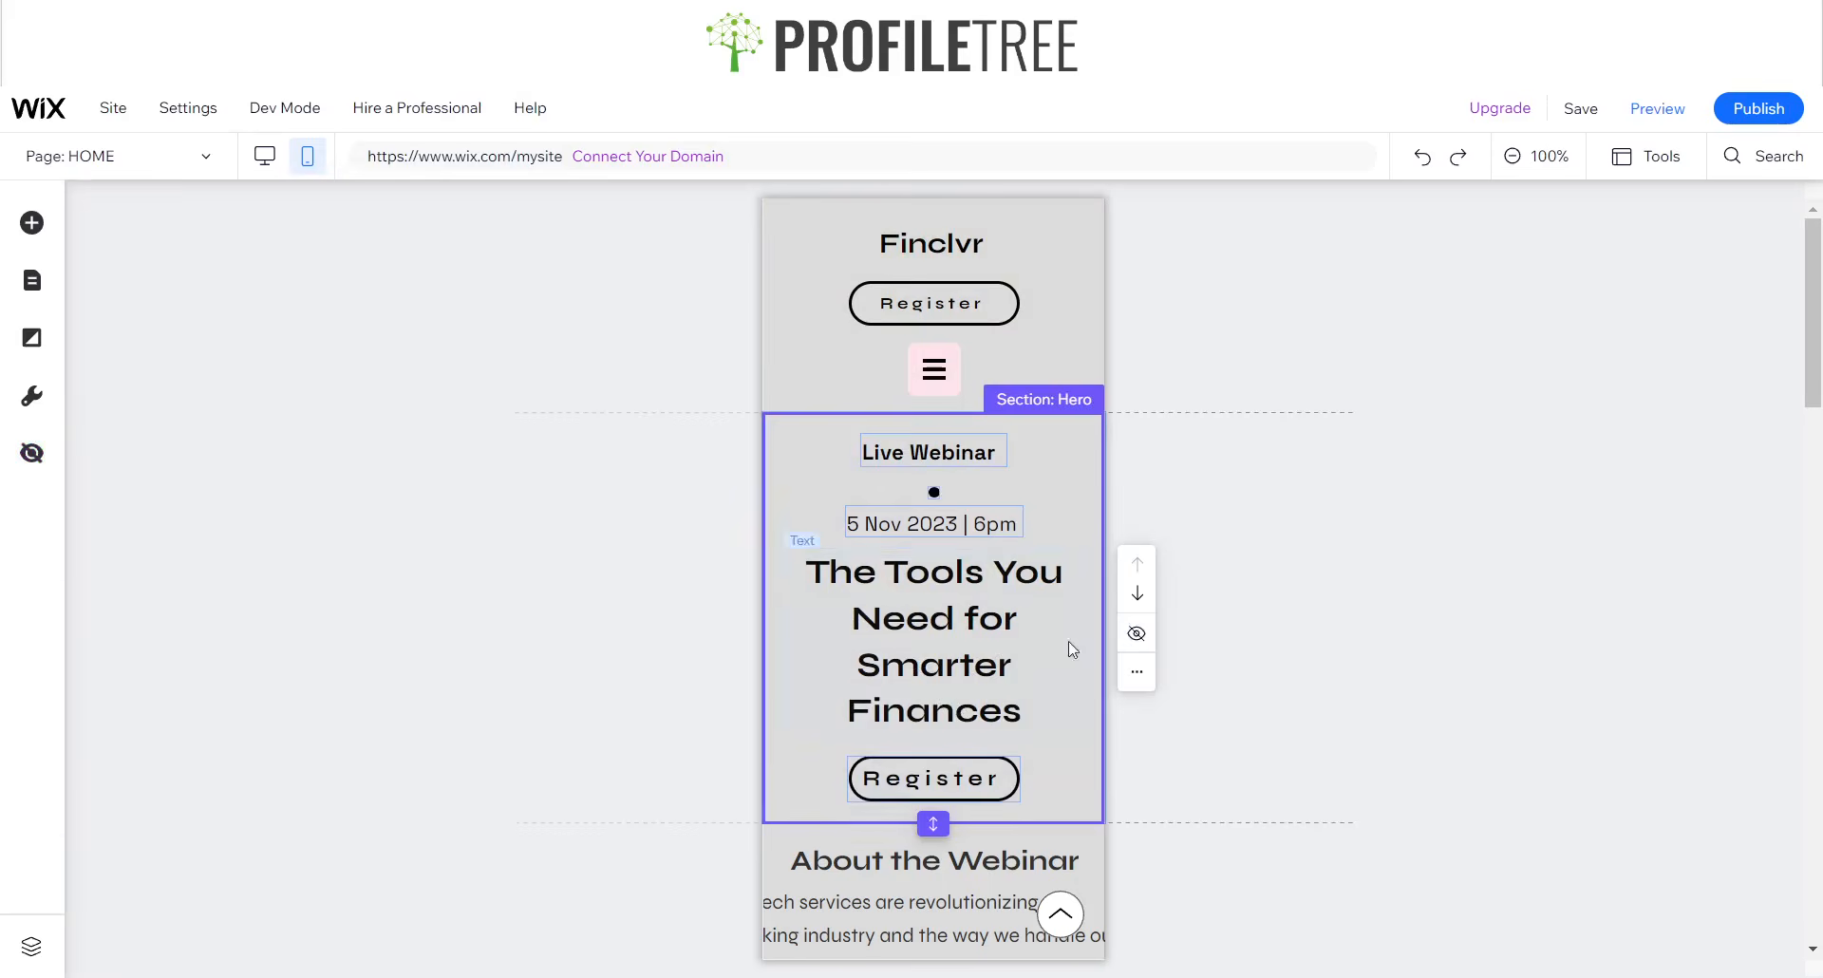
{"action": "left_click", "coordinate": [1136, 636]}
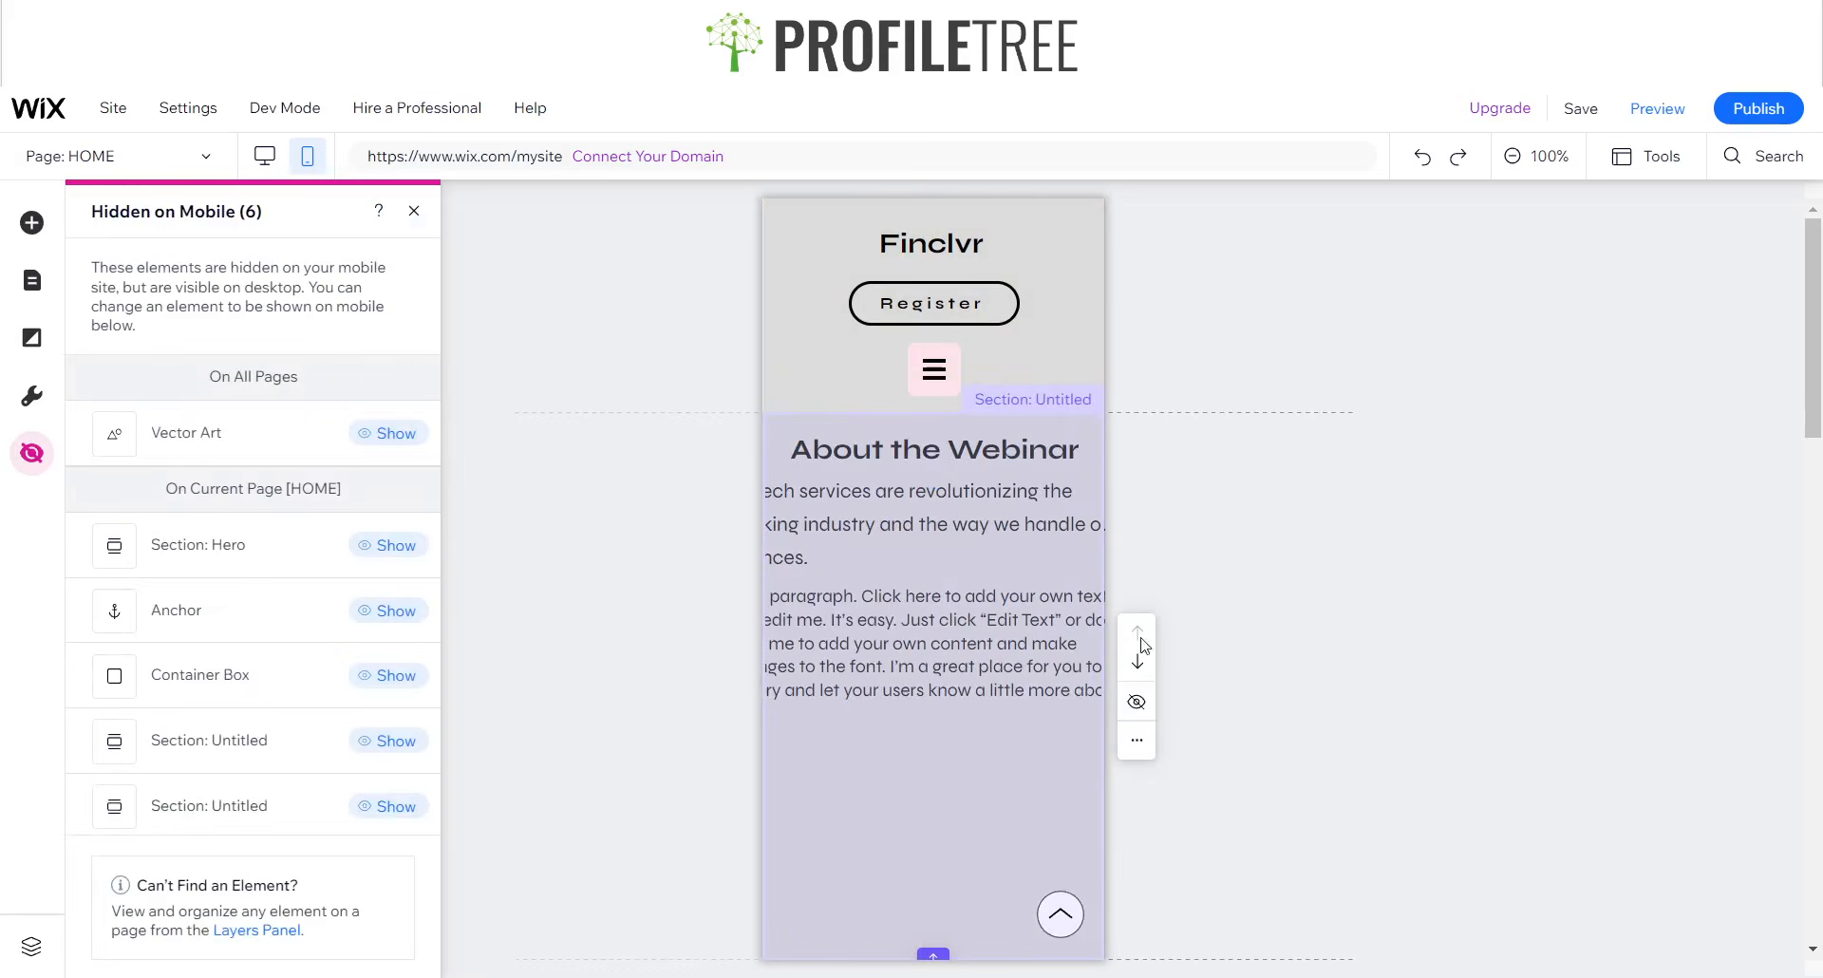
{"action": "key", "text": "ctrl+z"}
- Hide the Hero section from the mobile site again
{"action": "left_click", "coordinate": [907, 613]}
{"action": "left_click", "coordinate": [949, 622]}
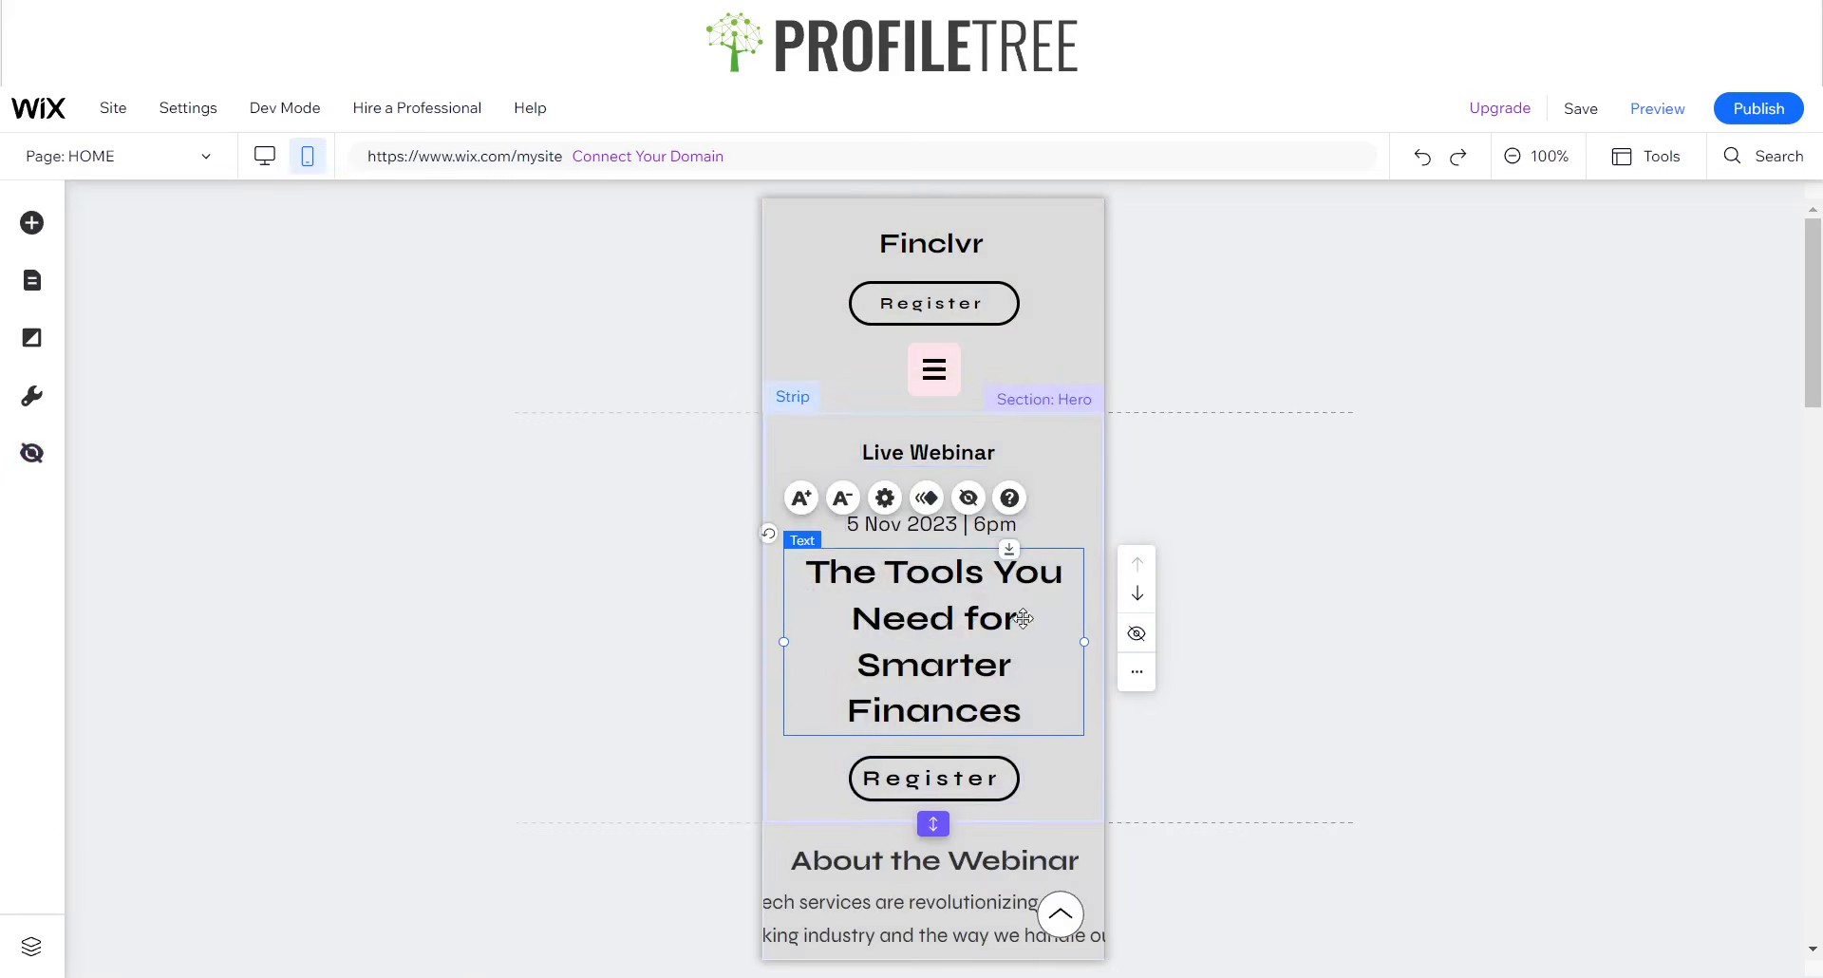
{"action": "left_click", "coordinate": [1129, 634]}
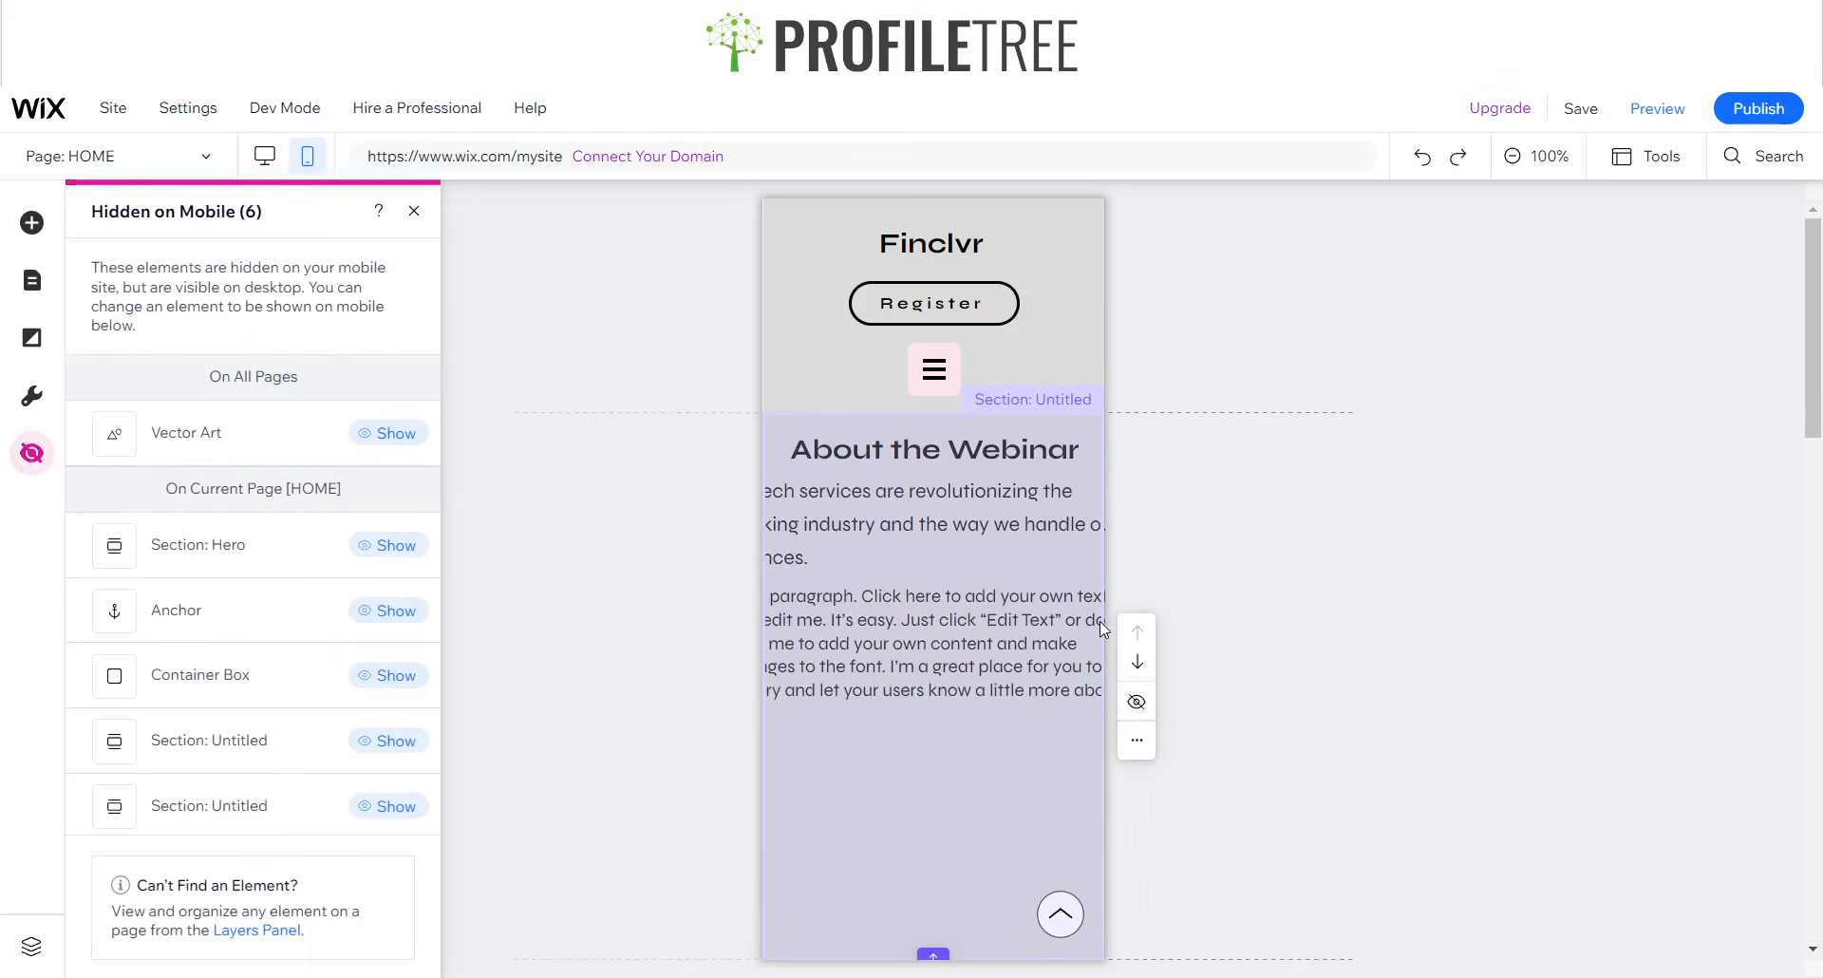